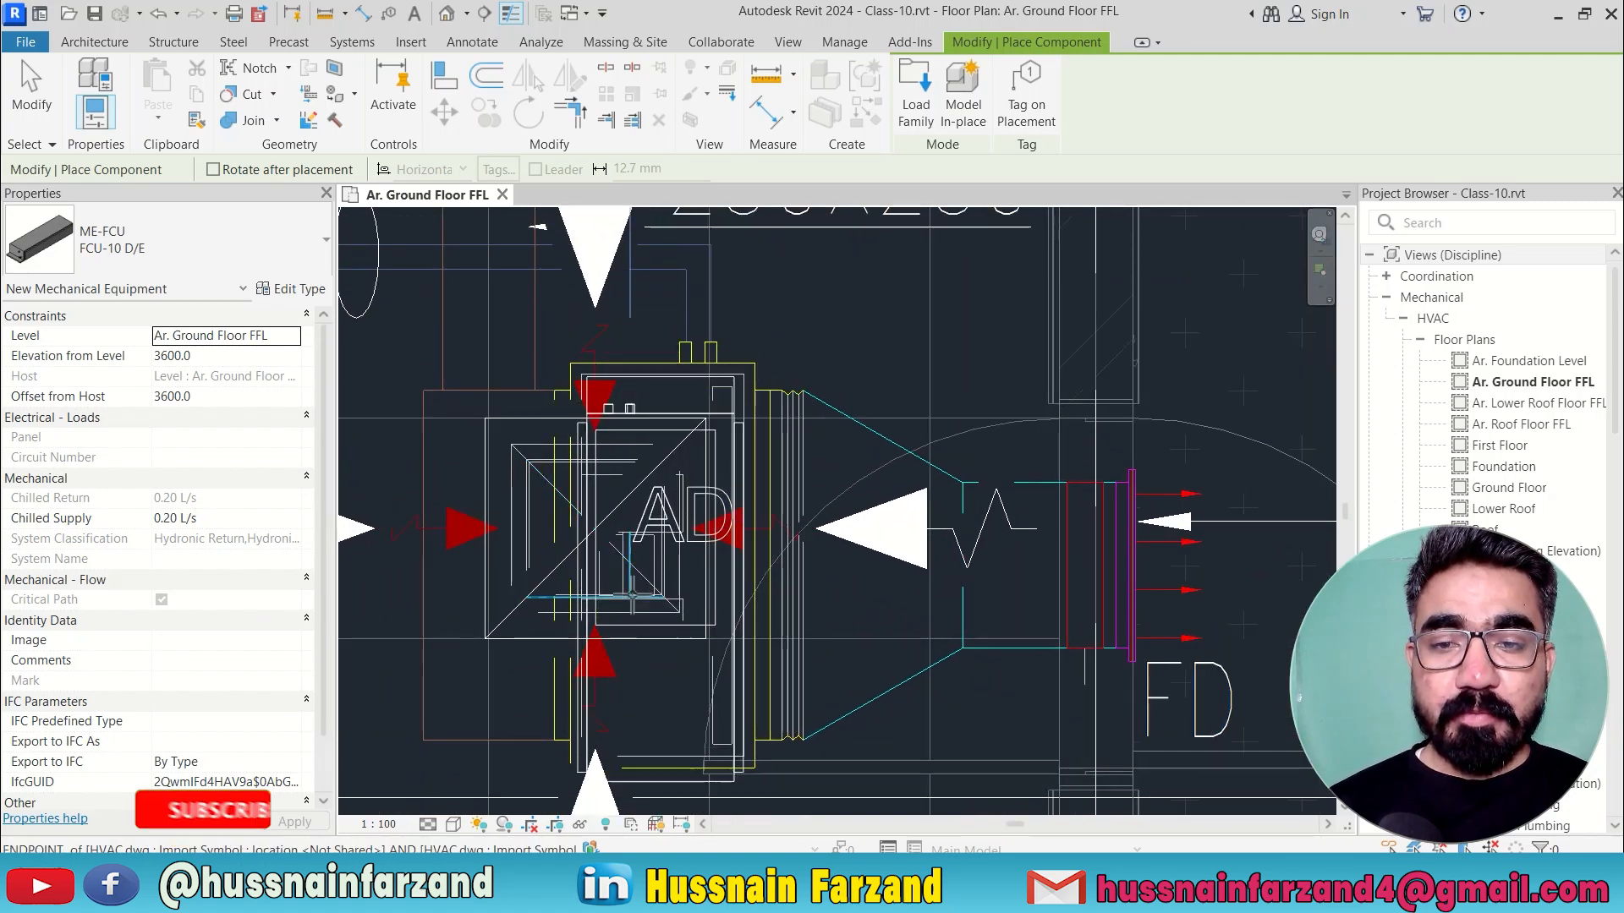
Step: Place the FCU-10 D/E fan coil unit over the unit outline beside the AD diffuser in the HVAC drawing
{"action": "middle_click_drag", "start_coordinate": [636, 583], "coordinate": [651, 524]}
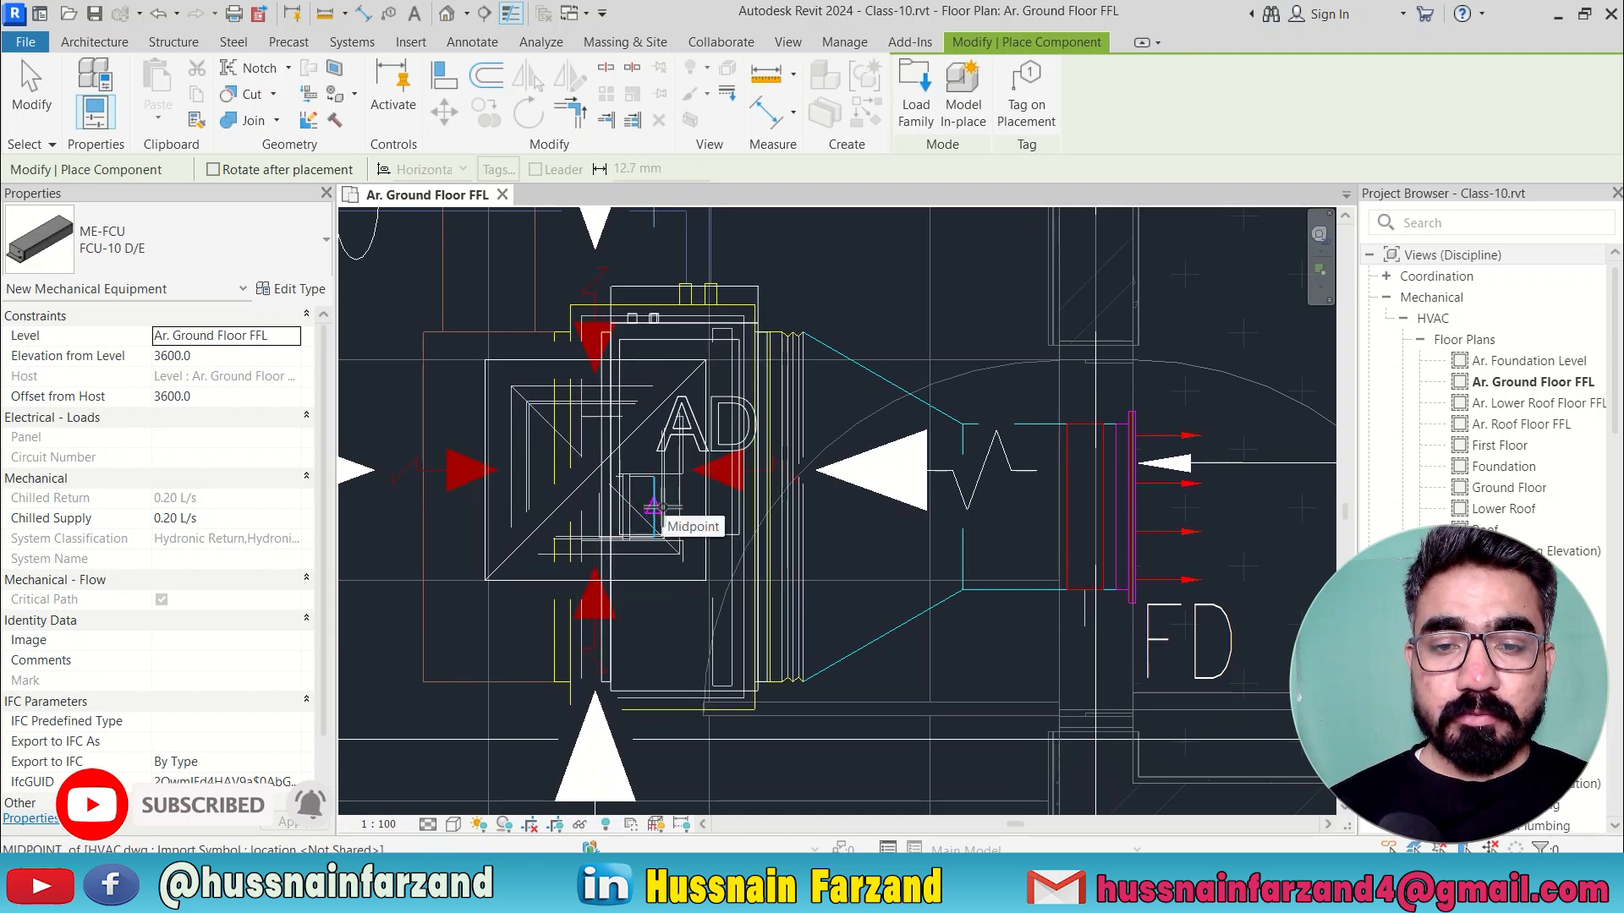
{"action": "left_click", "coordinate": [658, 506]}
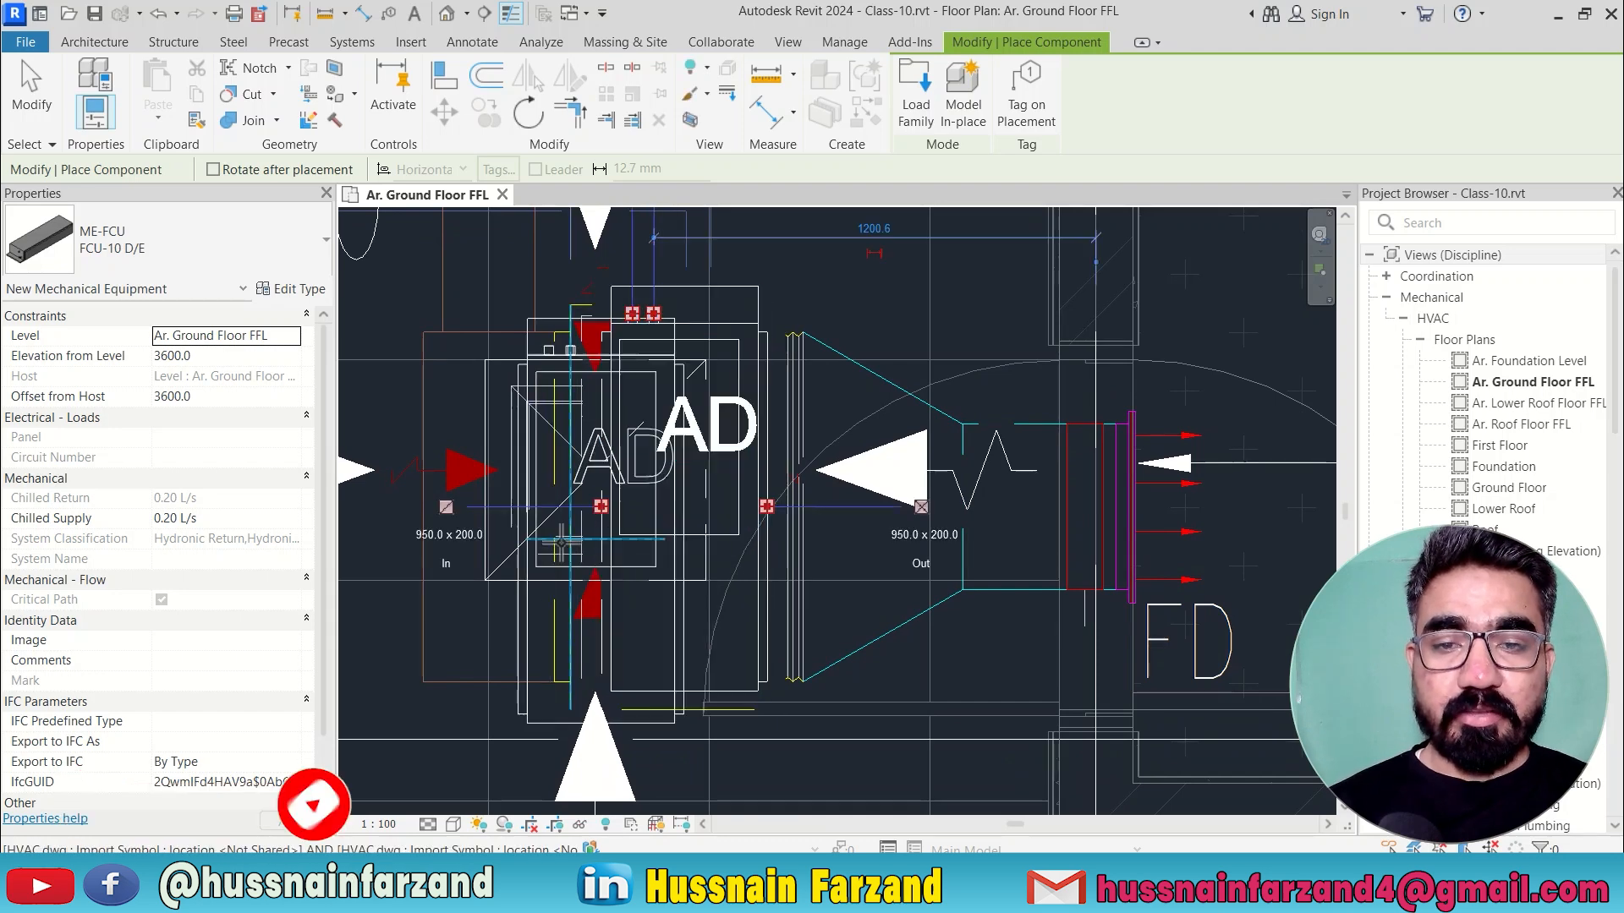
{"action": "key", "text": "Escape"}
{"action": "key", "text": "Escape"}
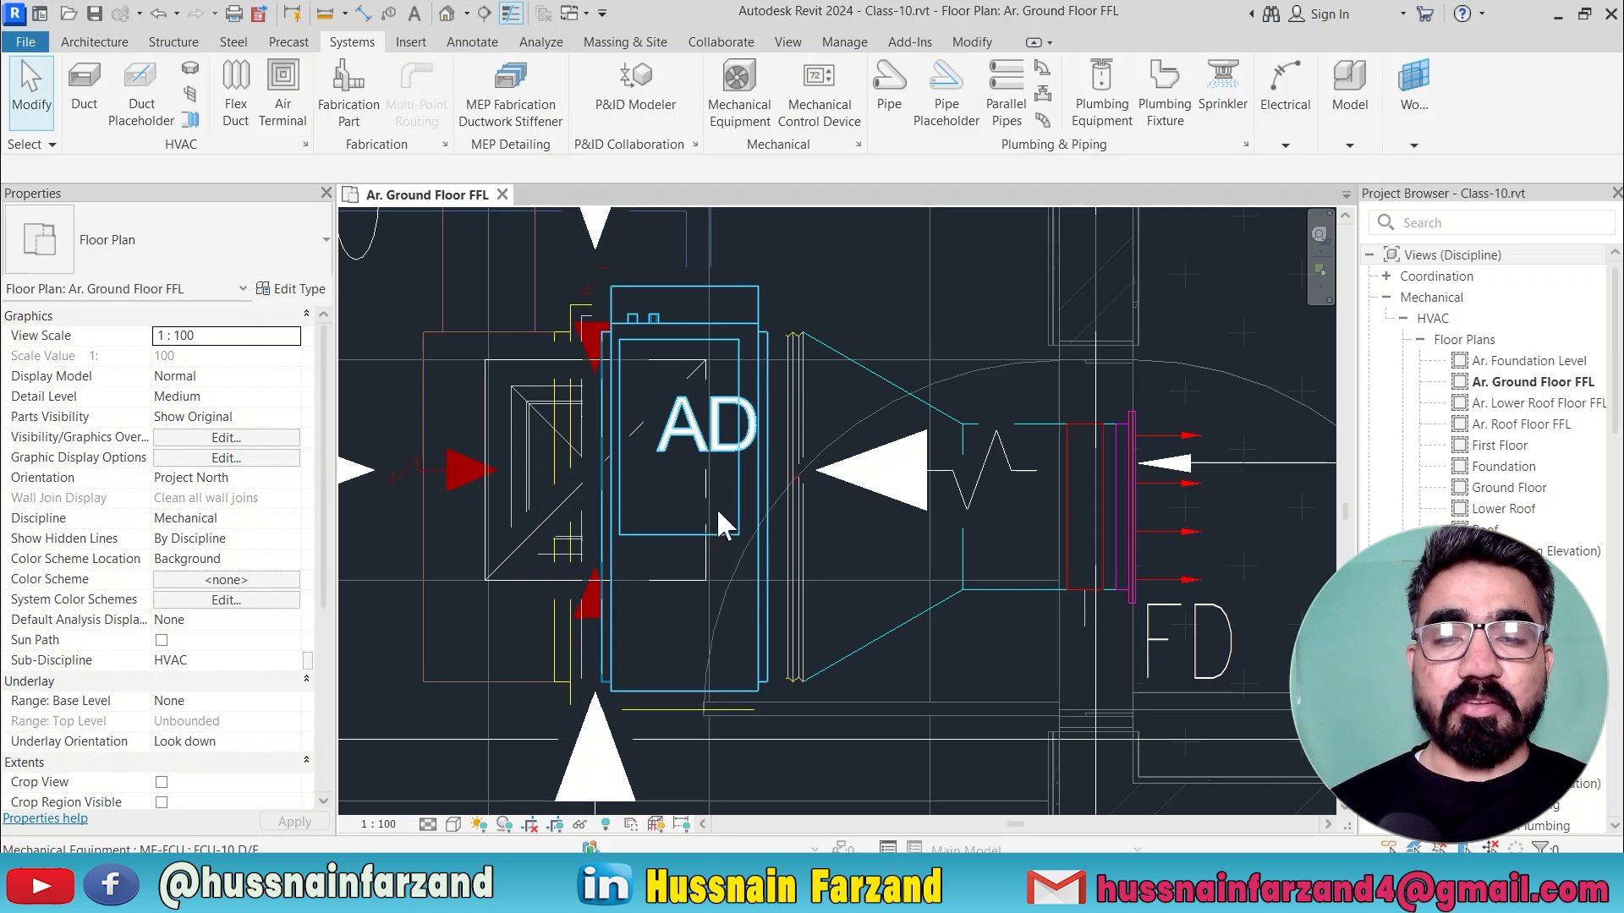
Step: Begin a supply duct at the placed fan coil unit's outlet connector, sized 450 mm wide and 250 mm high
{"action": "scroll", "coordinate": [715, 508], "scroll_direction": "down", "scroll_amount": 5}
{"action": "middle_click_drag", "start_coordinate": [901, 437], "coordinate": [849, 512]}
{"action": "scroll", "coordinate": [712, 532], "scroll_direction": "up", "scroll_amount": 2}
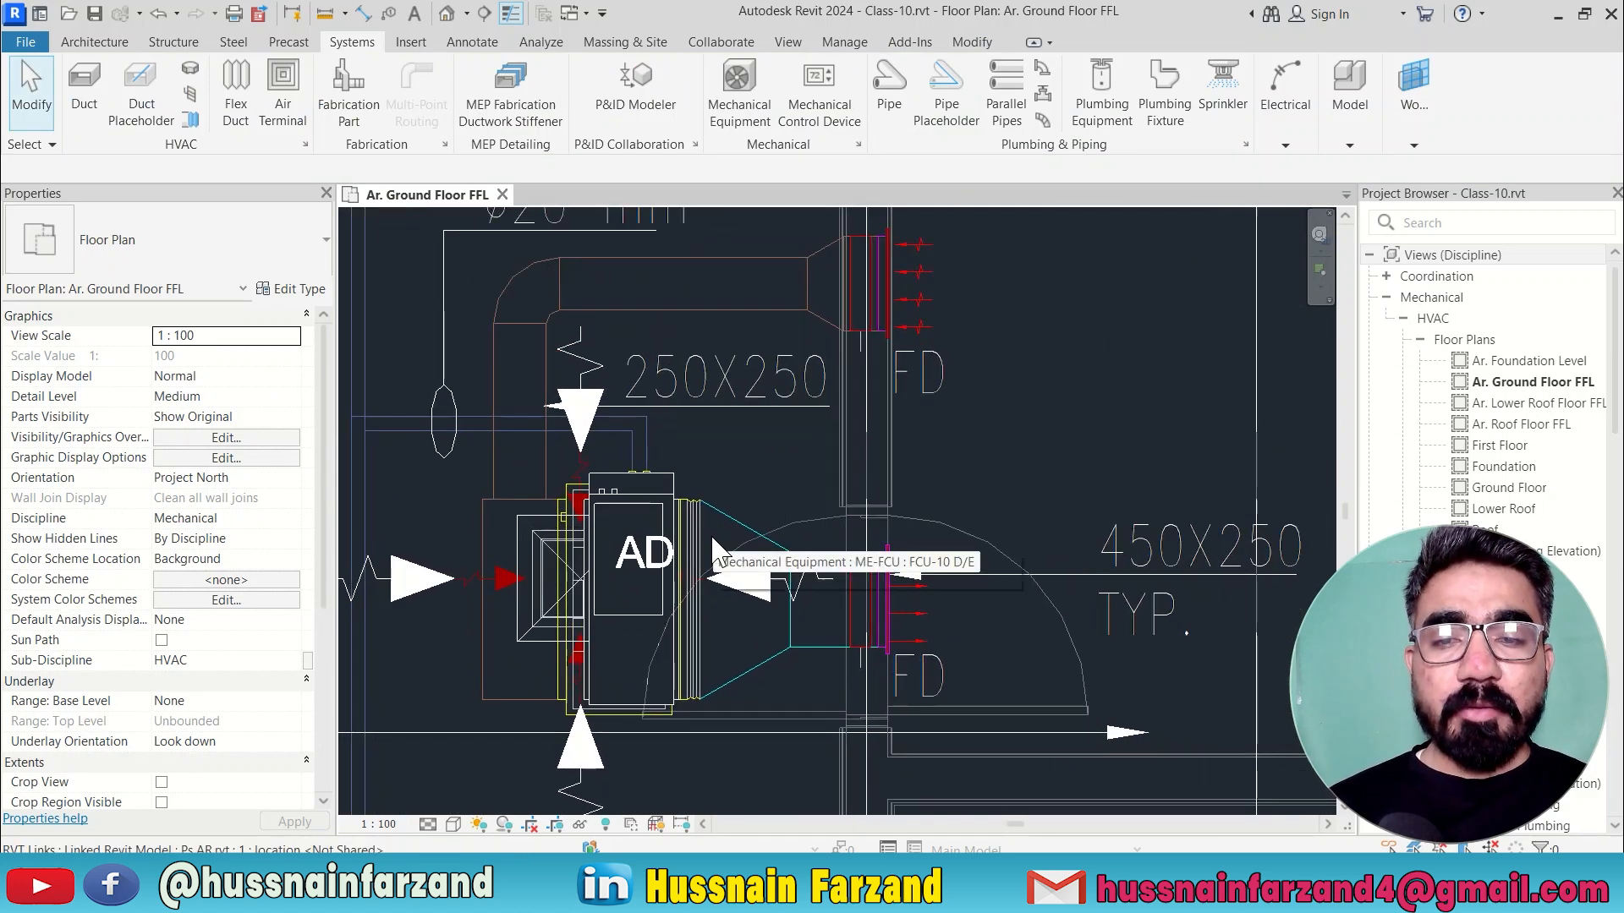
{"action": "scroll", "coordinate": [657, 591], "scroll_direction": "up", "scroll_amount": 1}
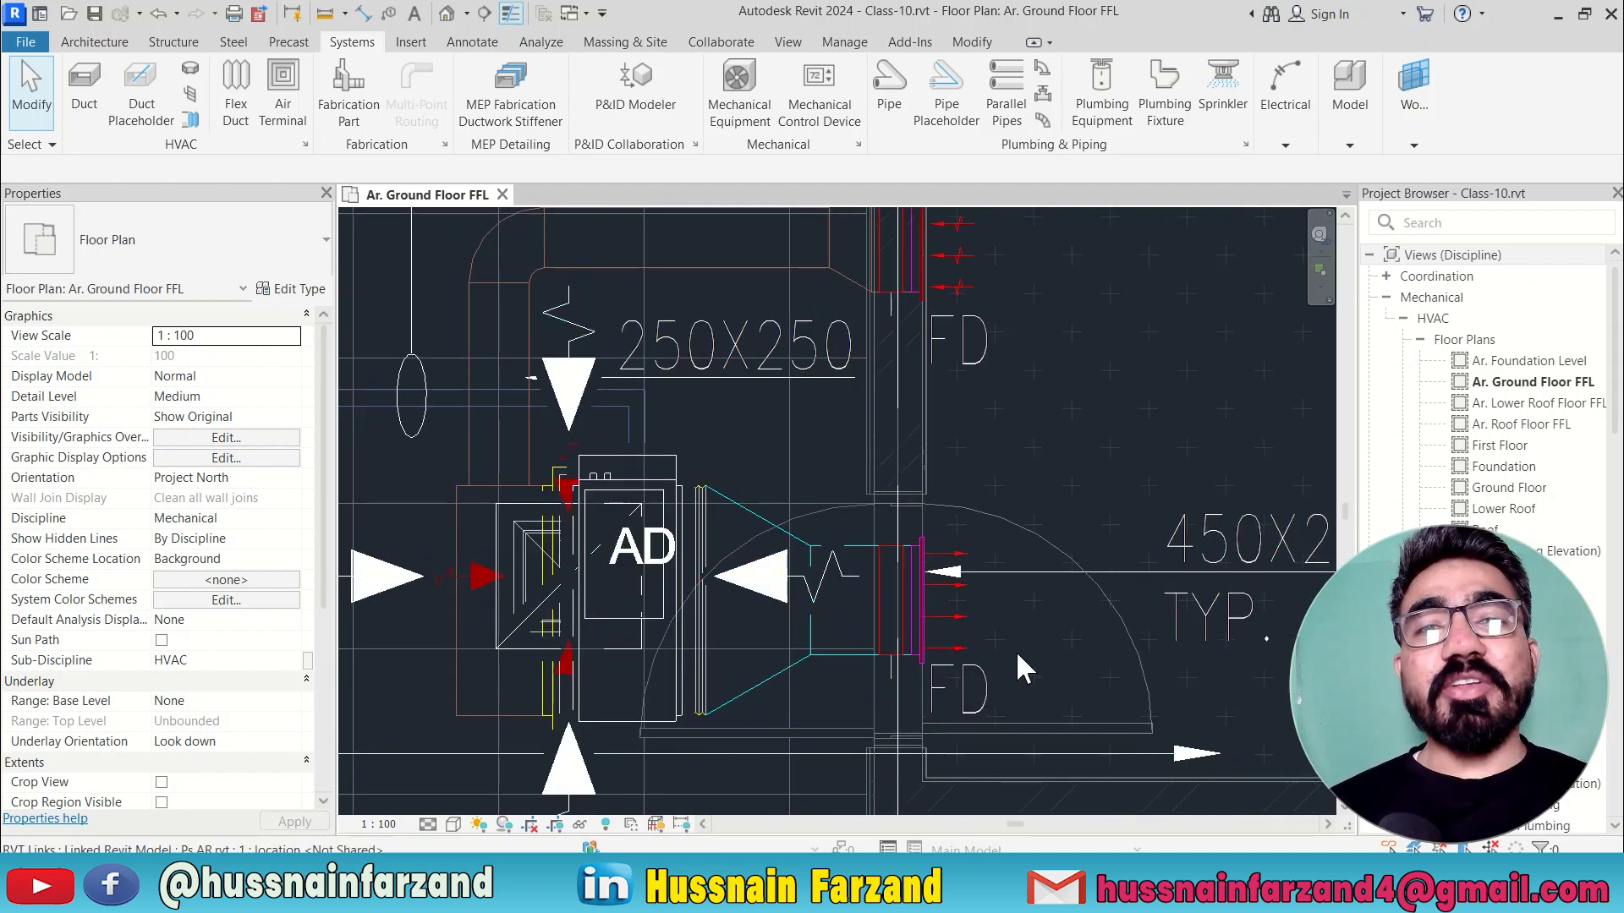
{"action": "left_click", "coordinate": [651, 644]}
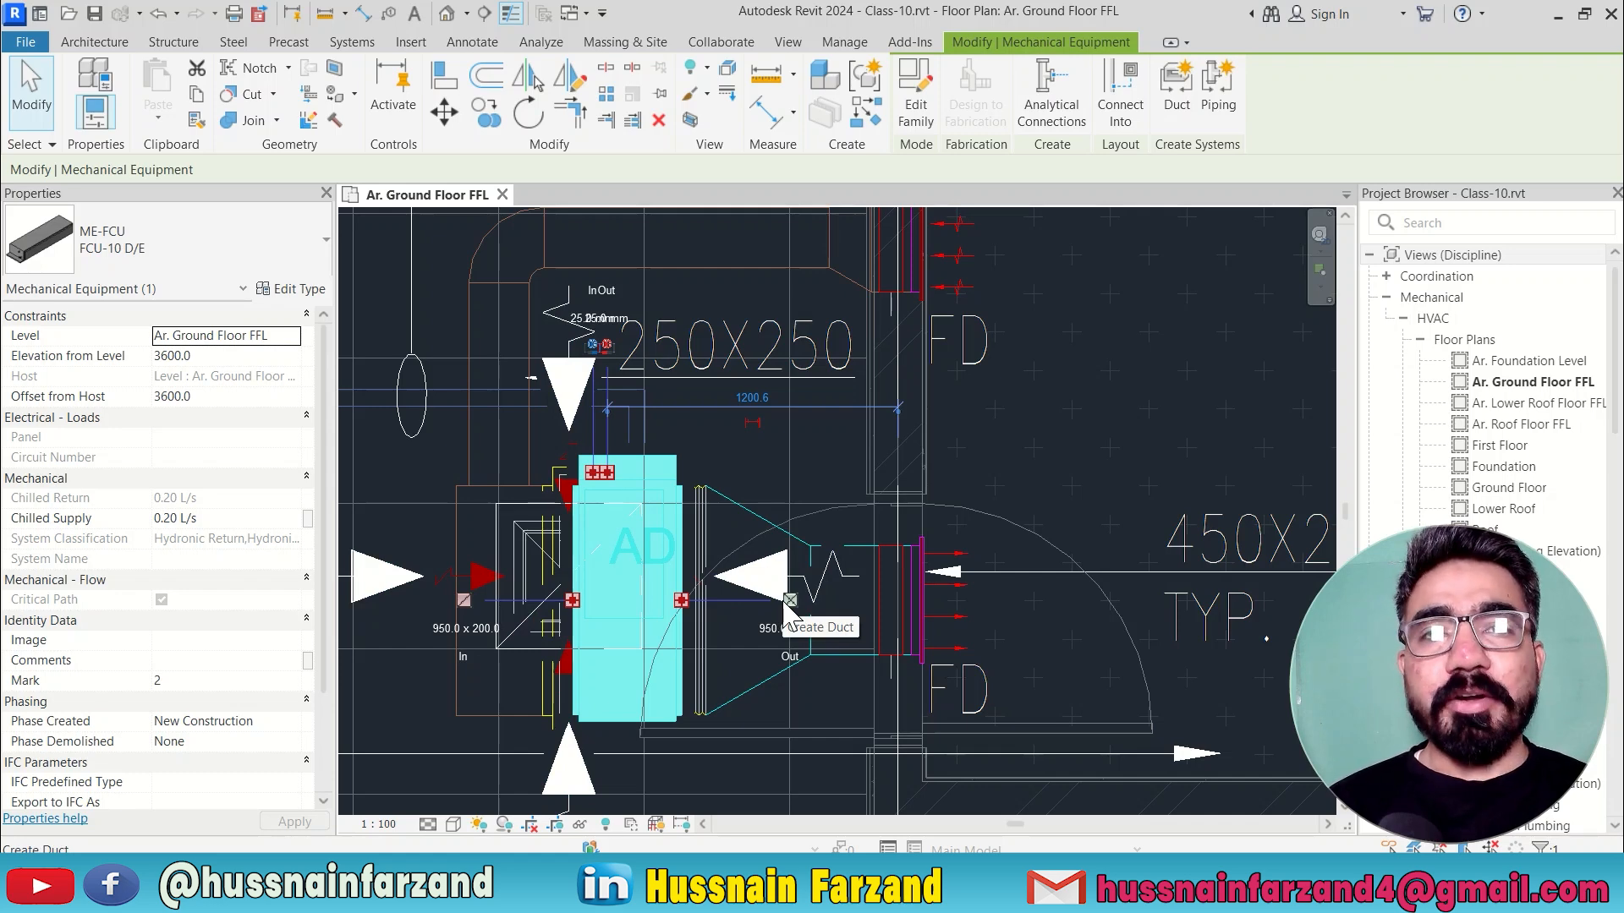
{"action": "scroll", "coordinate": [860, 630], "scroll_direction": "up", "scroll_amount": 2}
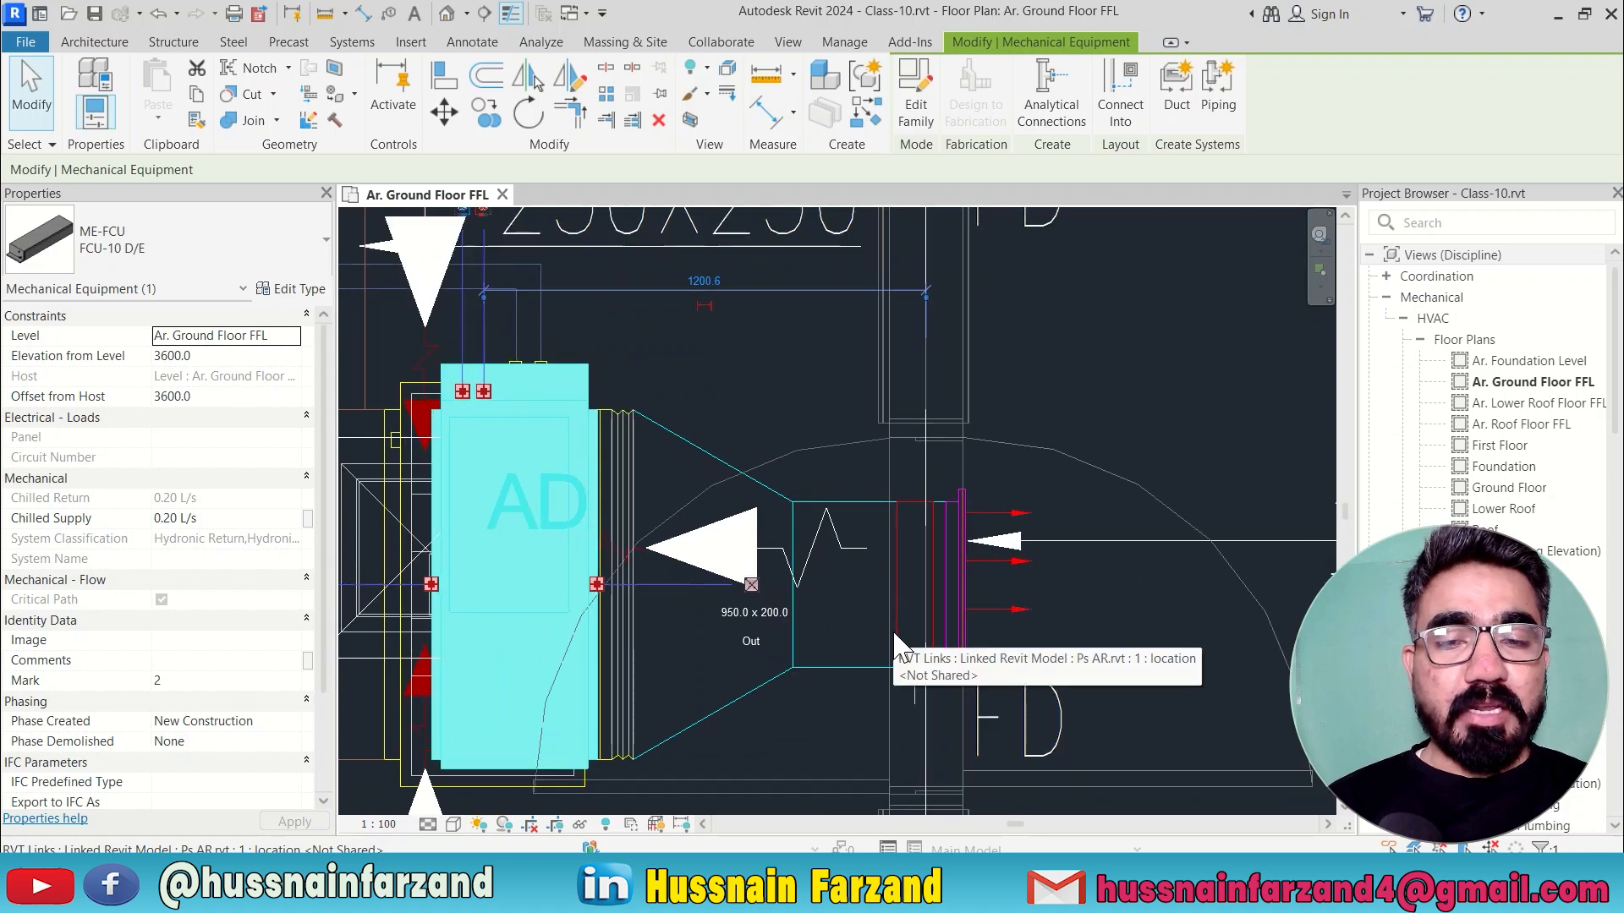
{"action": "left_click", "coordinate": [751, 583]}
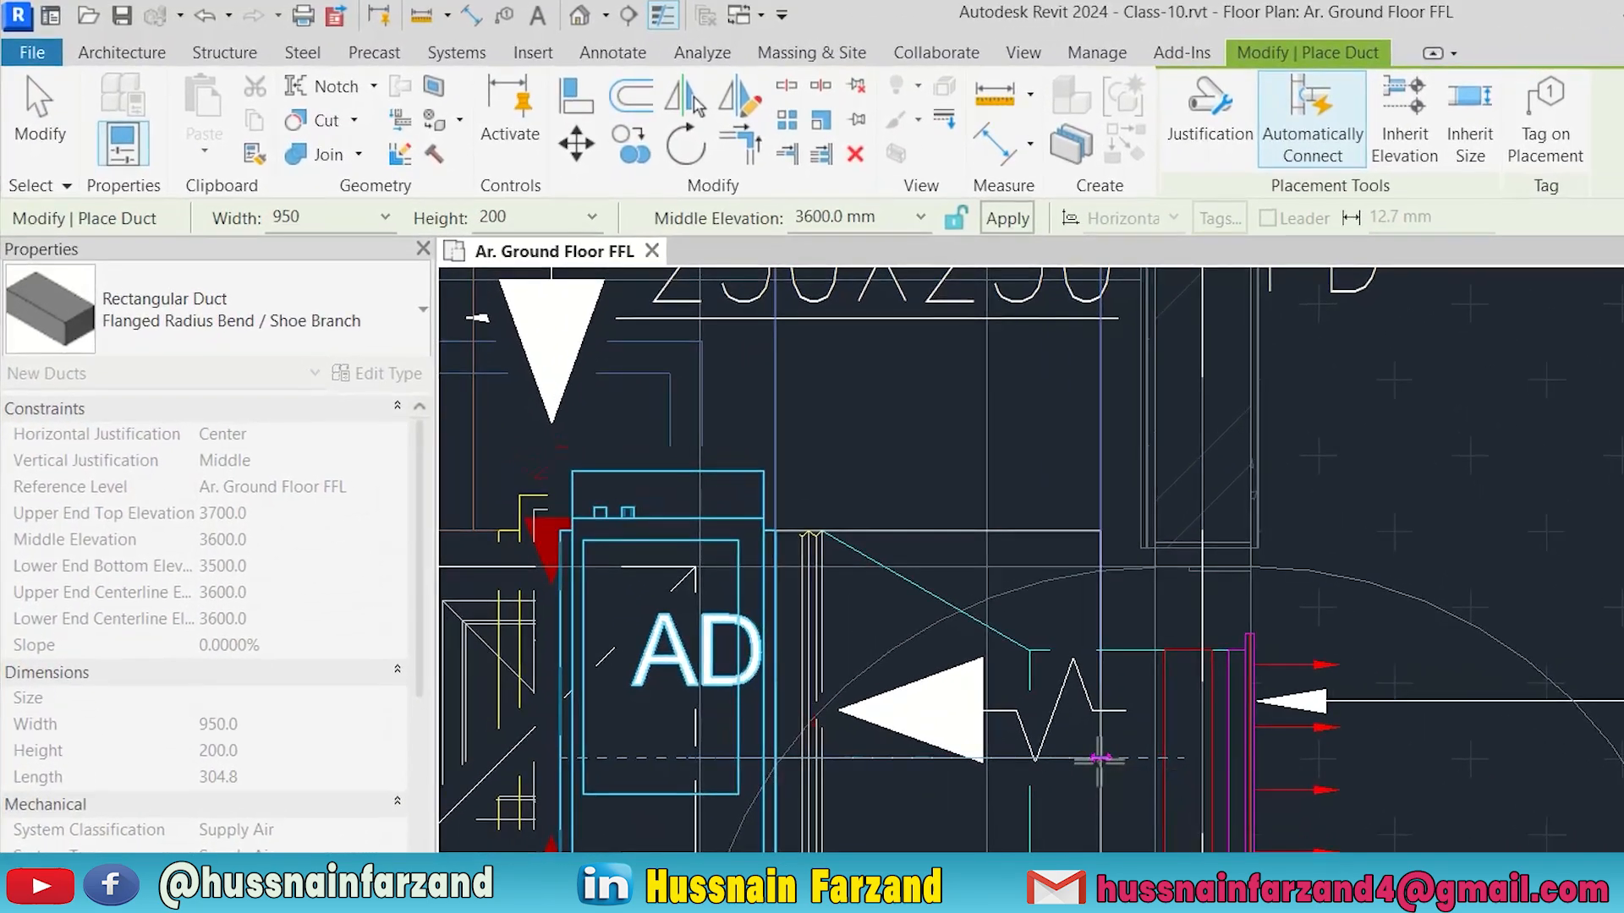
{"action": "double_click", "coordinate": [310, 217]}
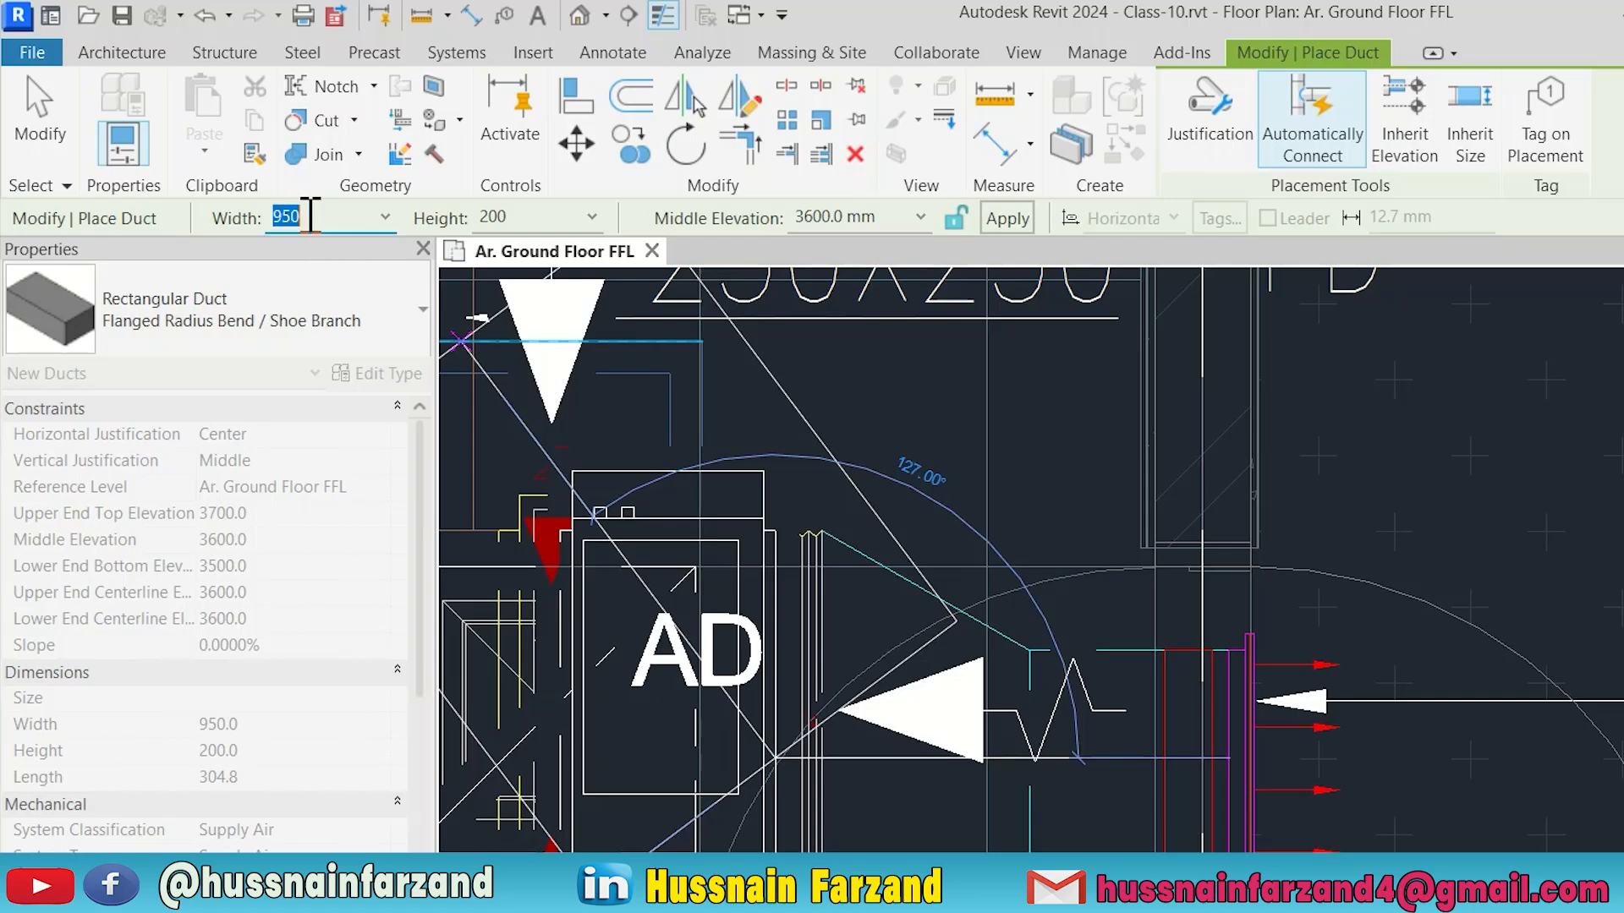
{"action": "scroll", "coordinate": [1232, 761], "scroll_direction": "down", "scroll_amount": 3}
{"action": "middle_click_drag", "start_coordinate": [1300, 810], "coordinate": [1072, 802]}
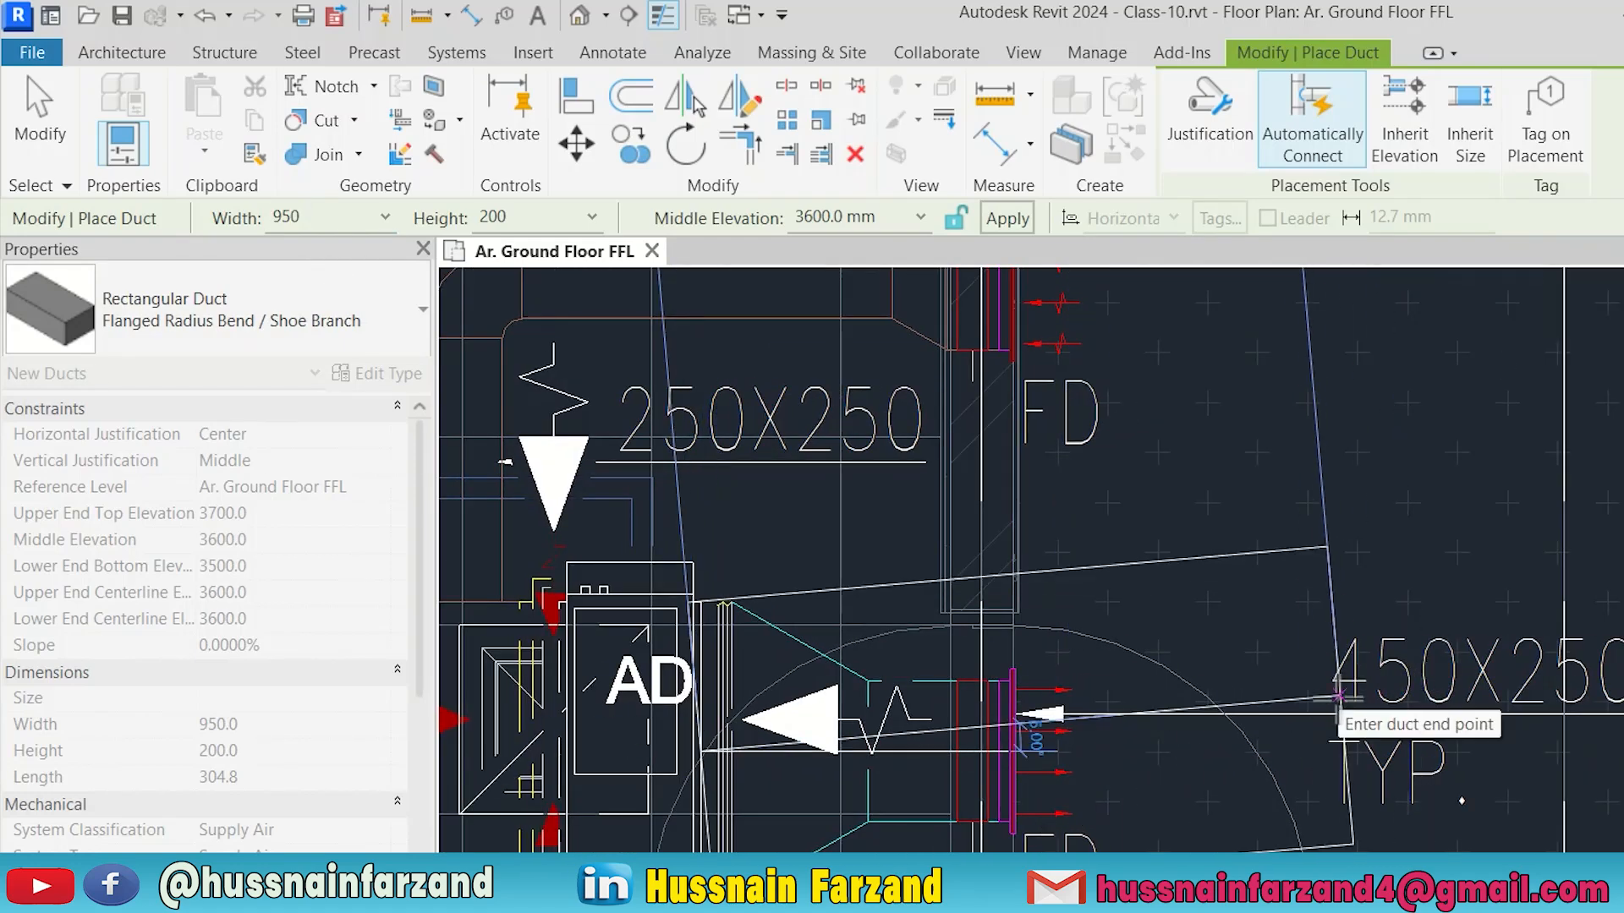
{"action": "double_click", "coordinate": [323, 218]}
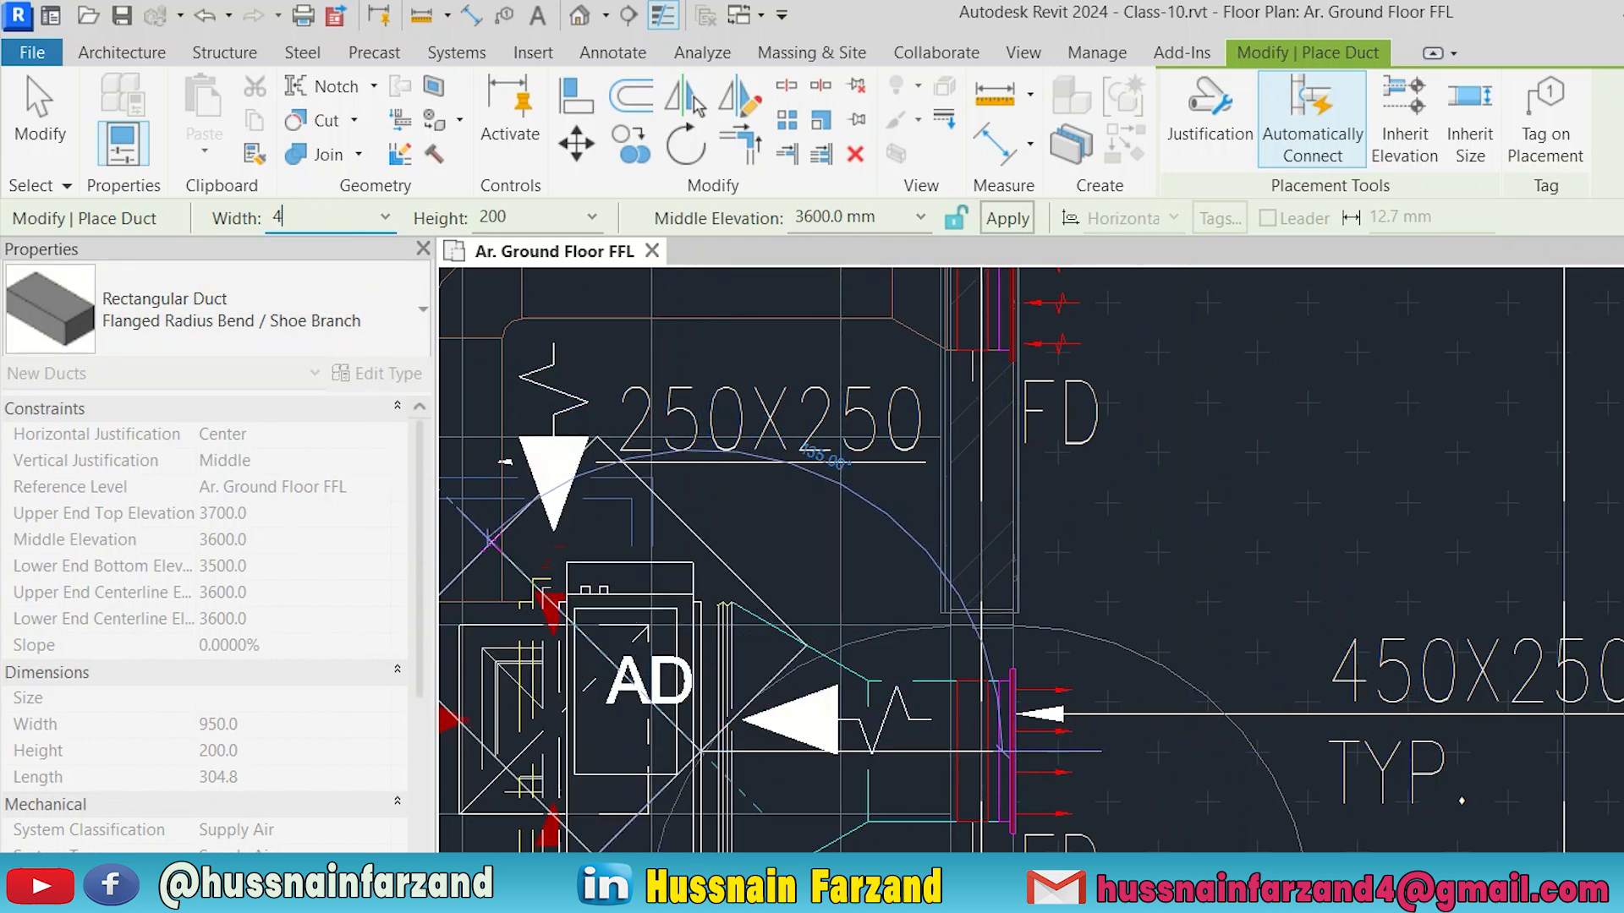
{"action": "double_click", "coordinate": [523, 217]}
{"action": "key", "text": "Return"}
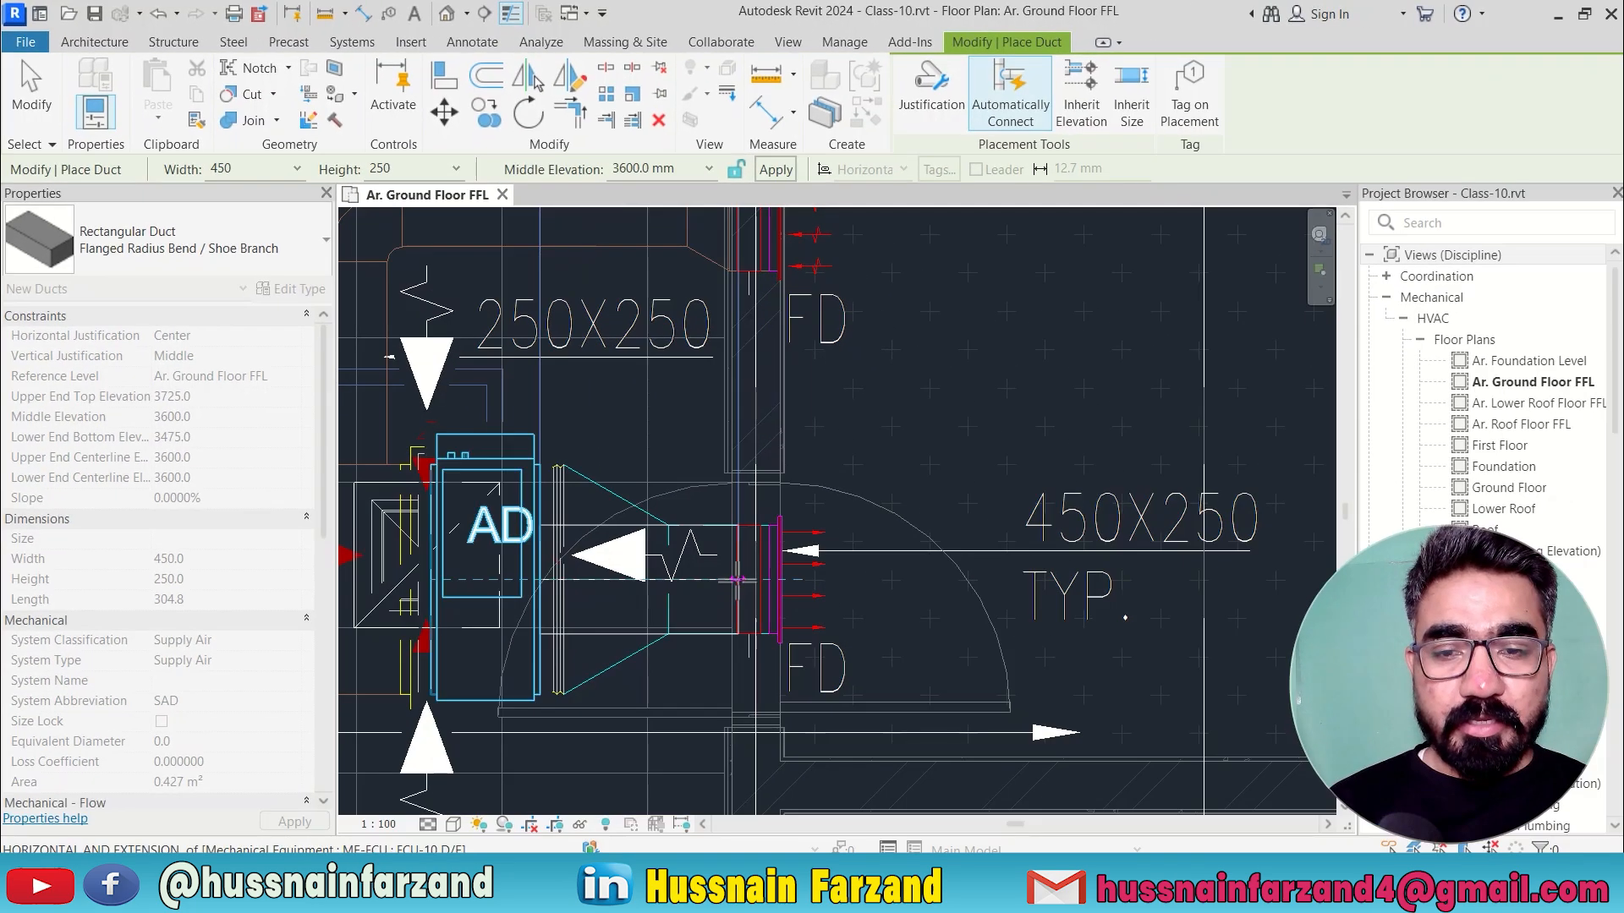
Step: Draw the 450x250 supply duct horizontally from the unit's outlet, ending just short of the wall at the supply grille
{"action": "scroll", "coordinate": [738, 581], "scroll_direction": "up", "scroll_amount": 4}
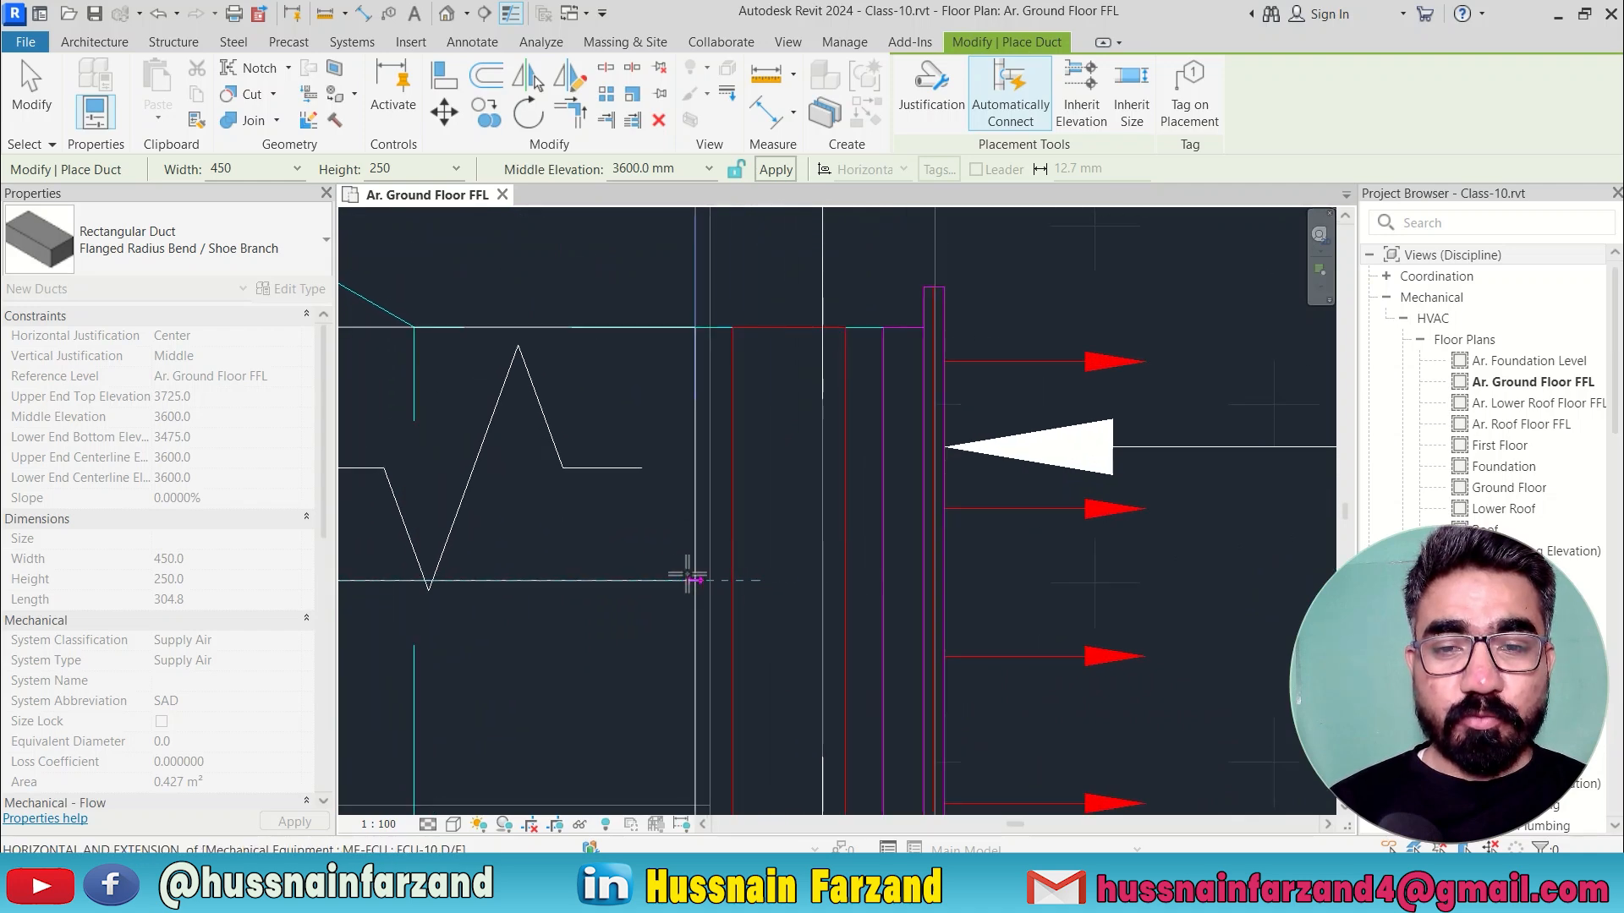
{"action": "left_click", "coordinate": [678, 581]}
{"action": "scroll", "coordinate": [647, 580], "scroll_direction": "down", "scroll_amount": 3}
{"action": "key", "text": "Escape"}
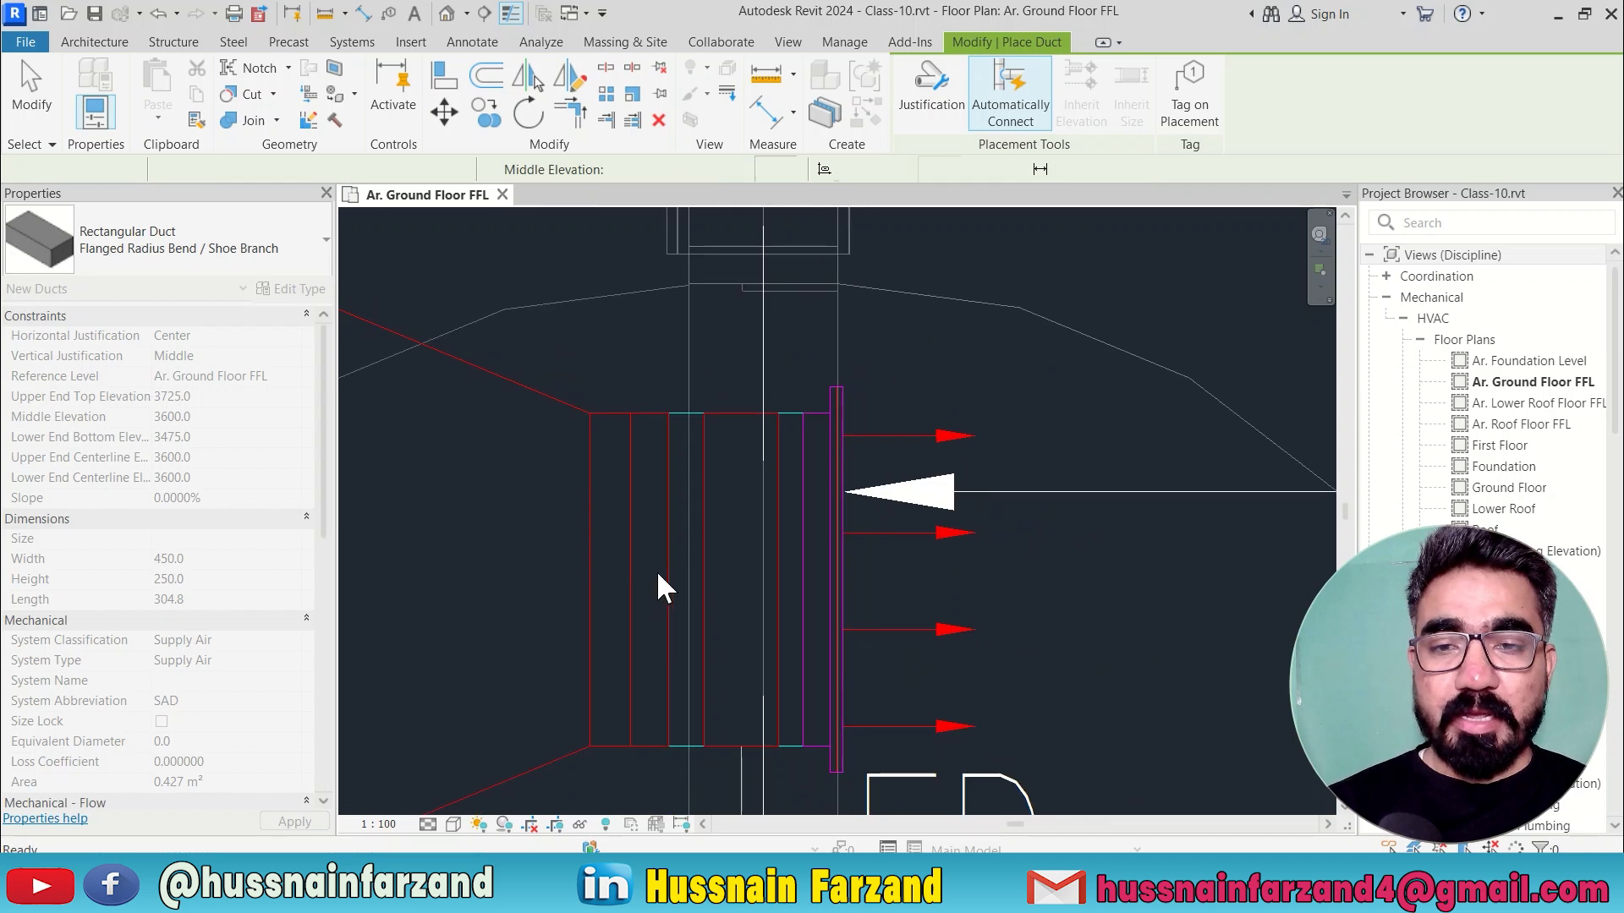
{"action": "key", "text": "Escape"}
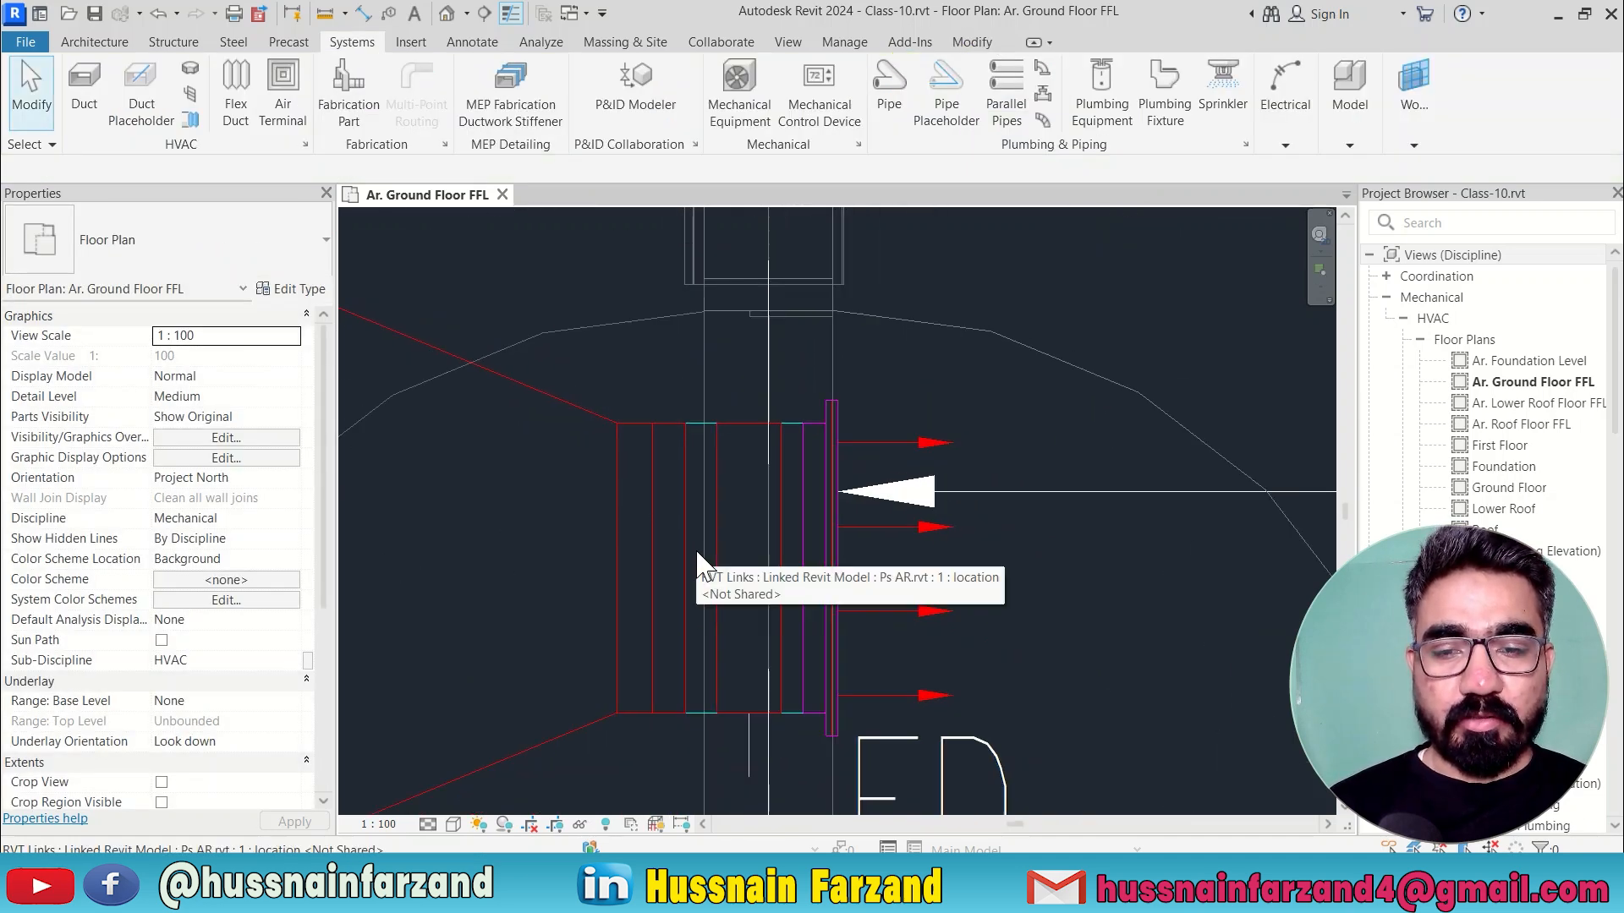
Step: Load the Supply Air Grill1.rfa family from the Air Terminals folder into the project
{"action": "middle_click_drag", "start_coordinate": [742, 541], "coordinate": [736, 510]}
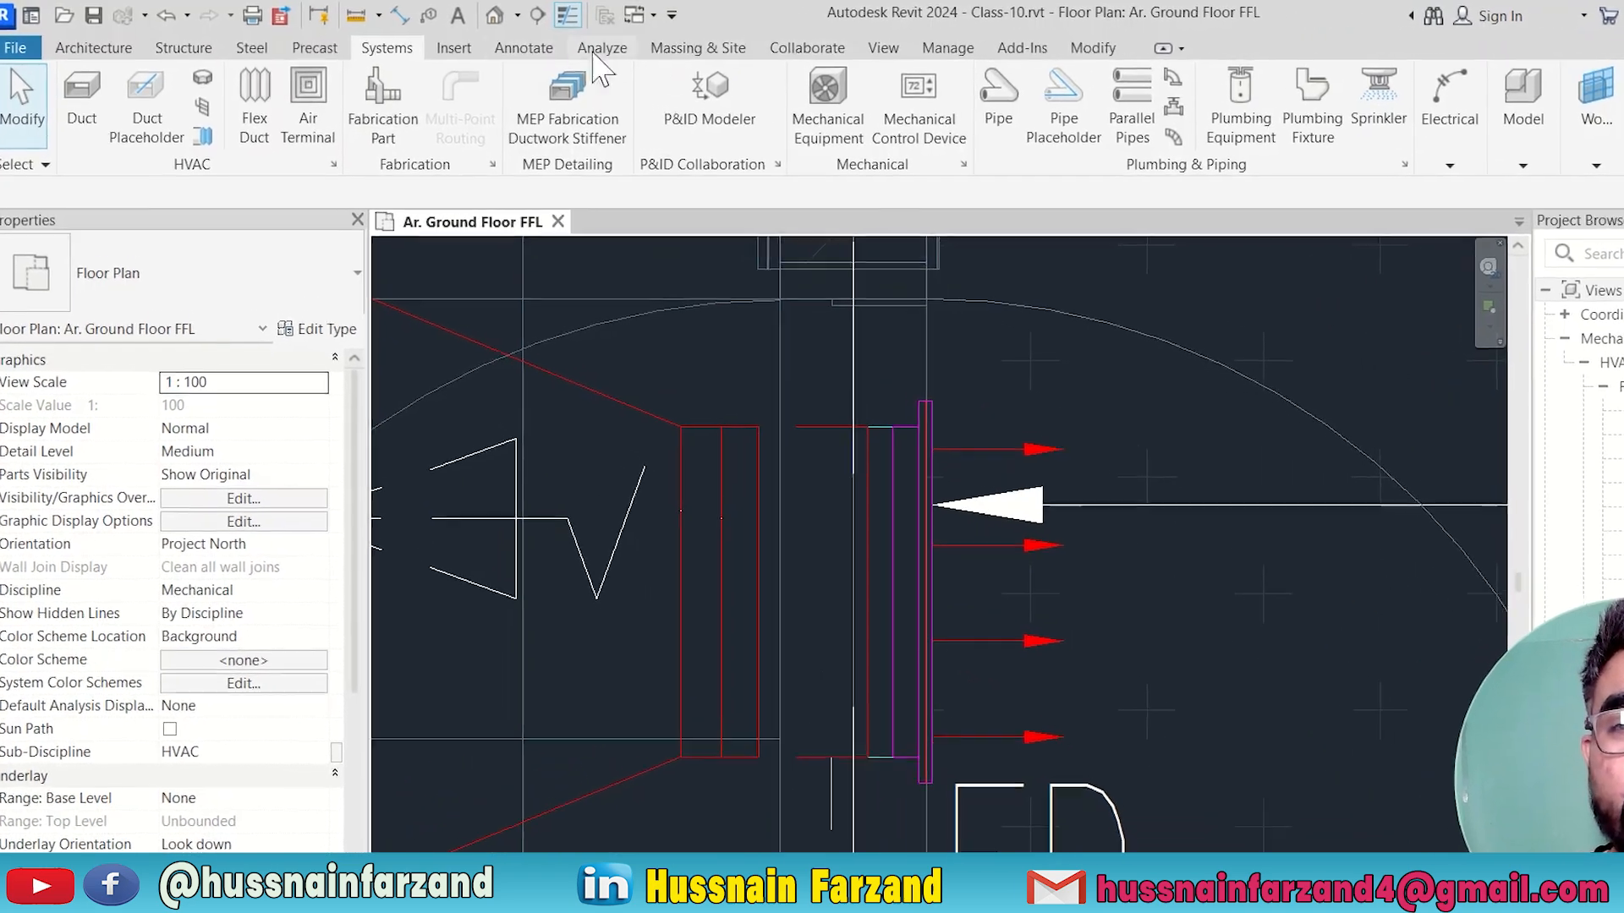
{"action": "left_click", "coordinate": [453, 47]}
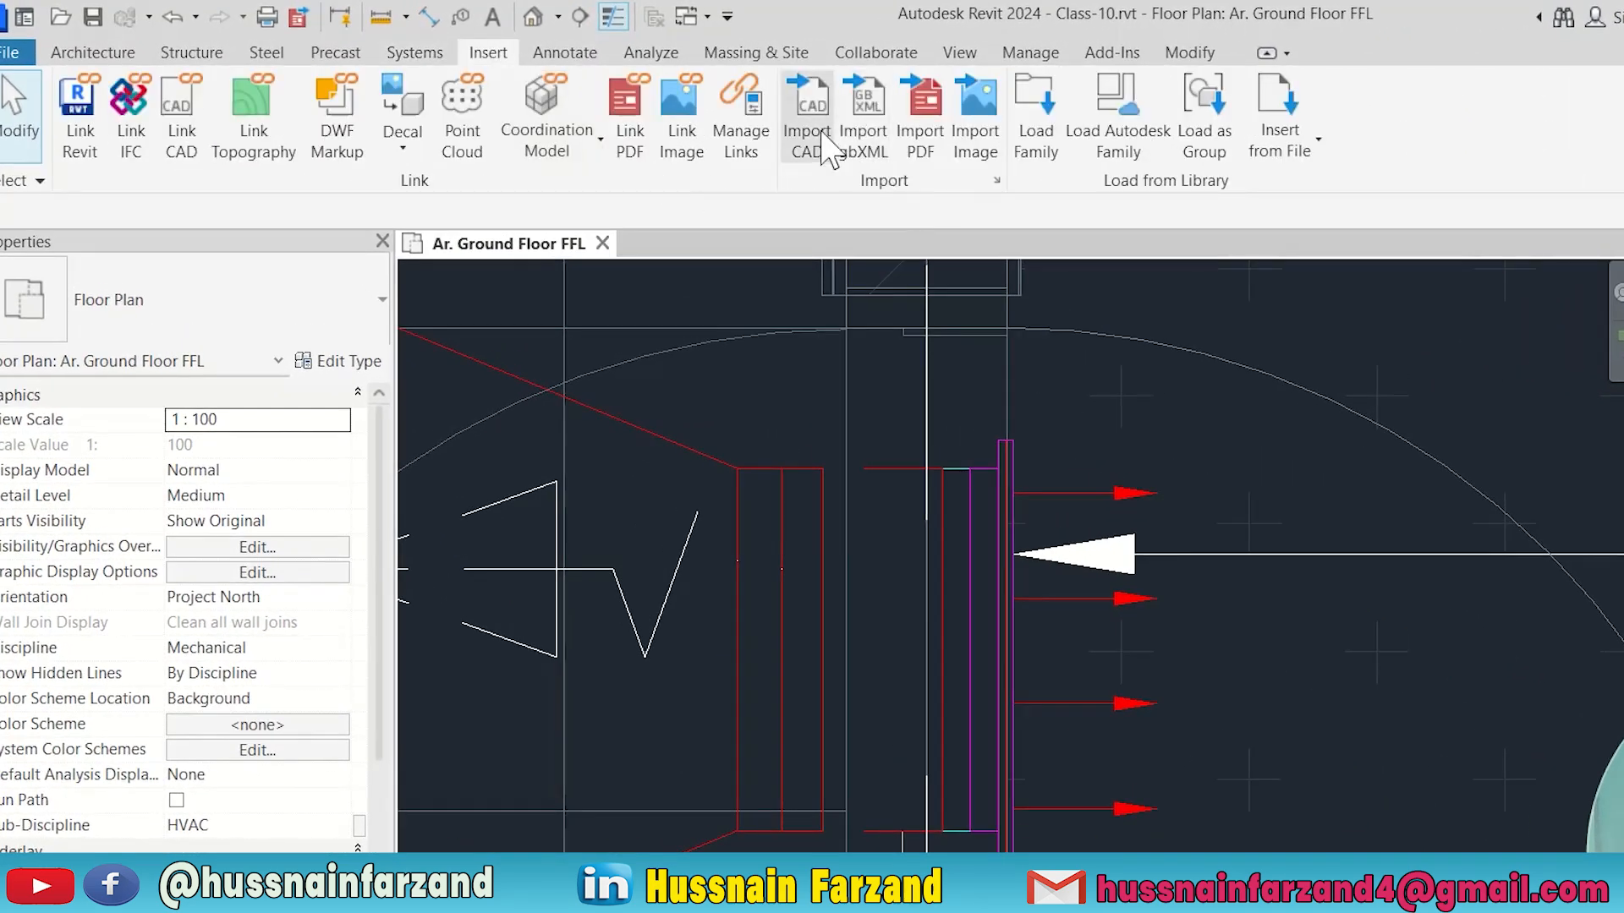
{"action": "left_click", "coordinate": [1036, 119]}
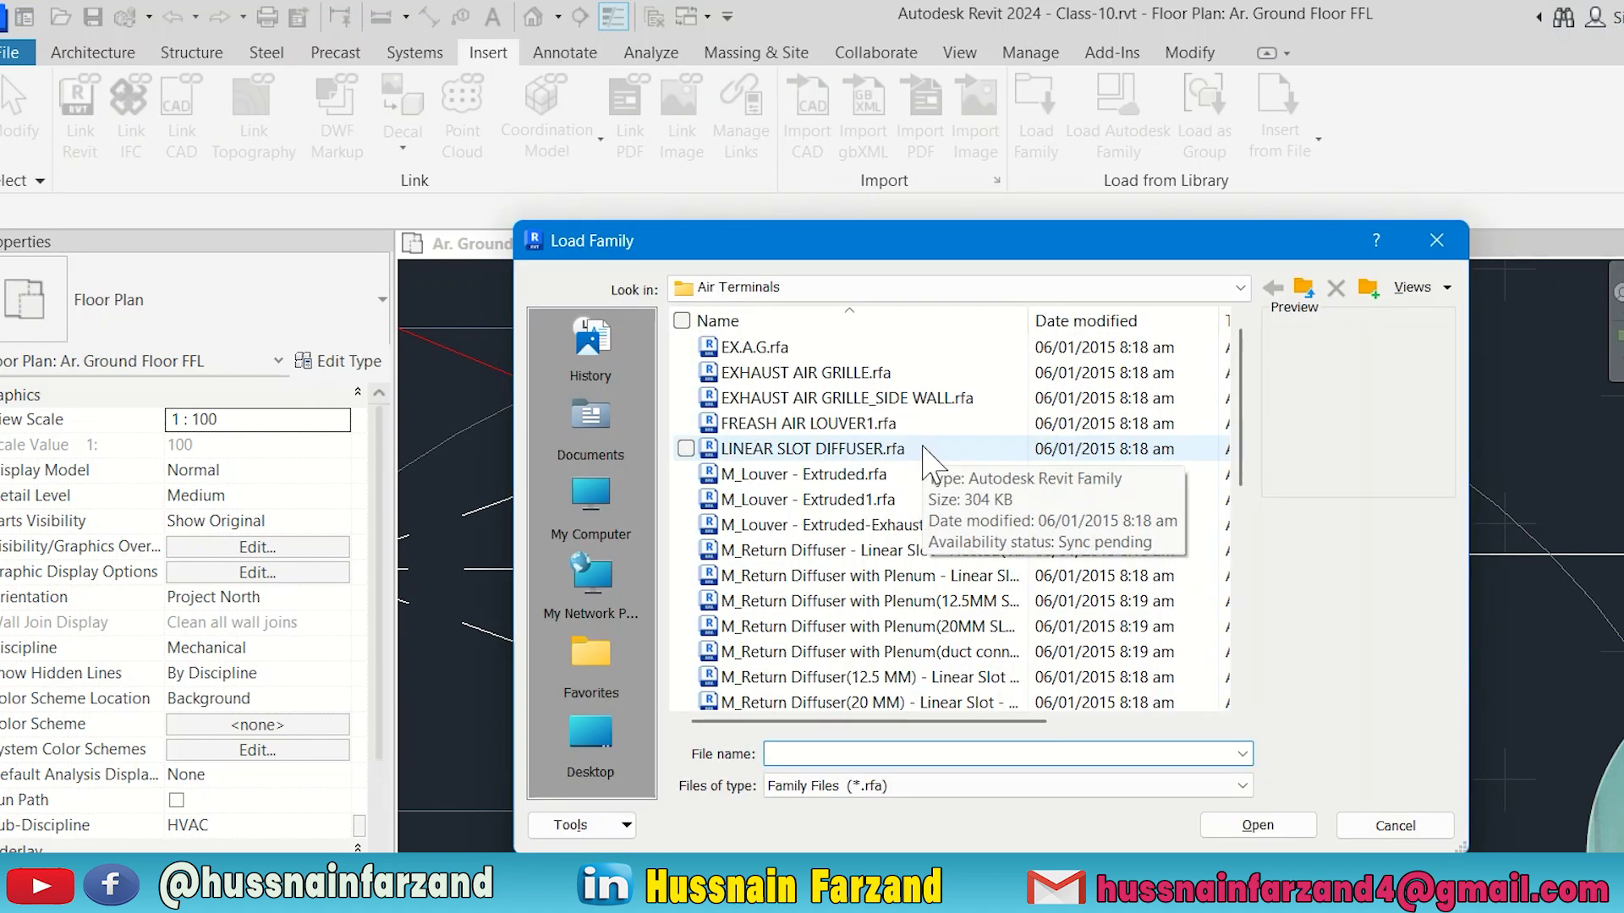
{"action": "scroll", "coordinate": [925, 461], "scroll_direction": "down", "scroll_amount": 8}
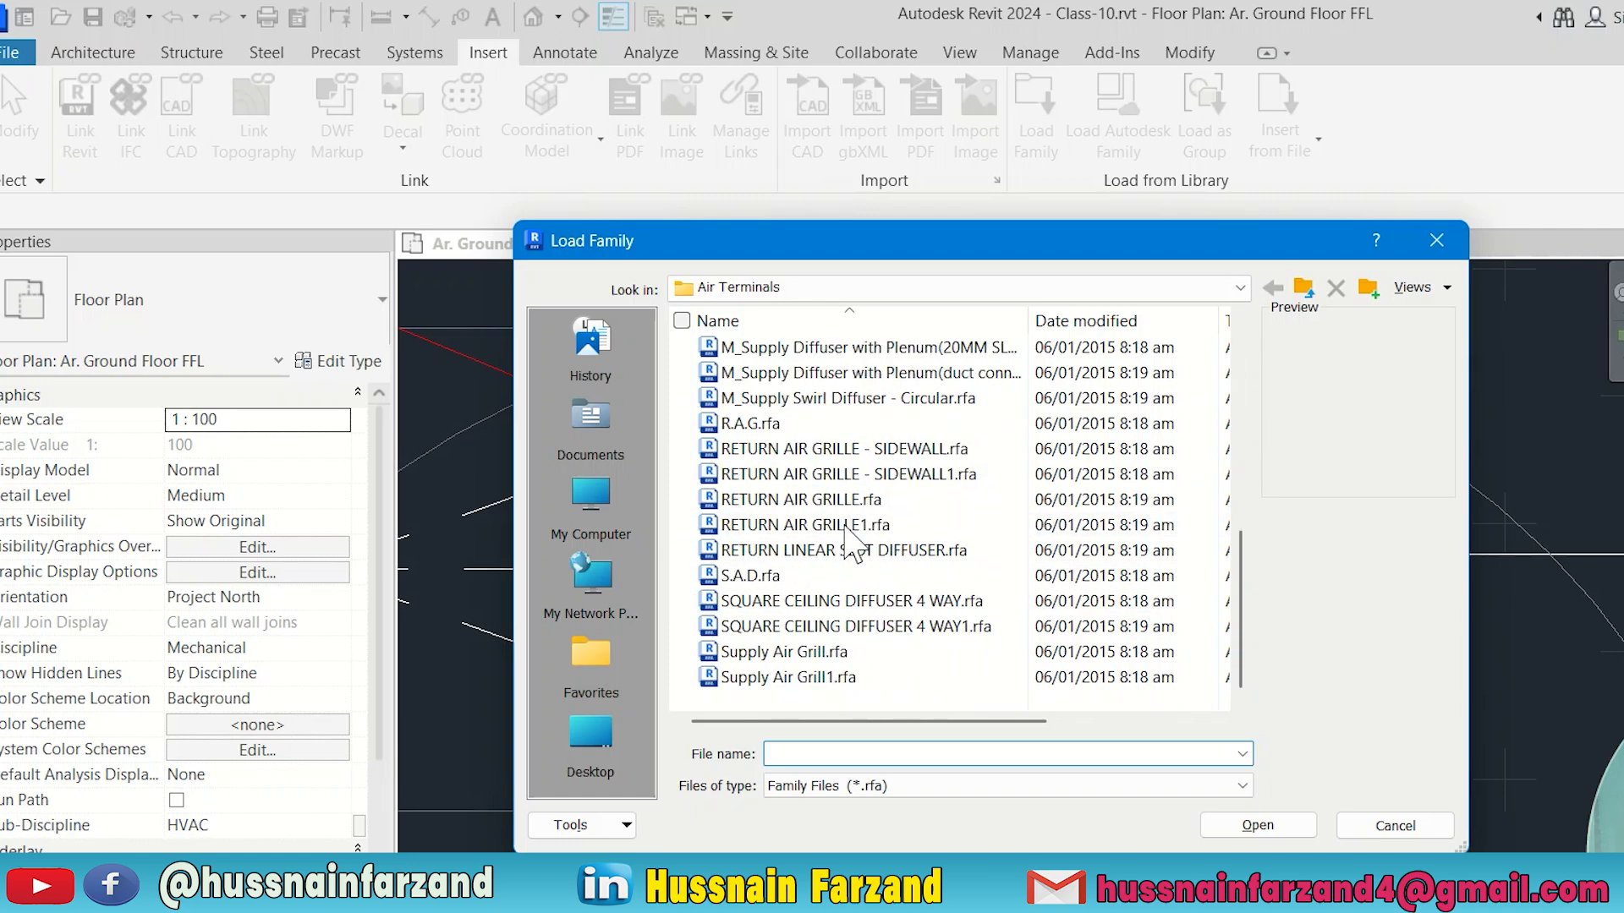
{"action": "left_click", "coordinate": [812, 679]}
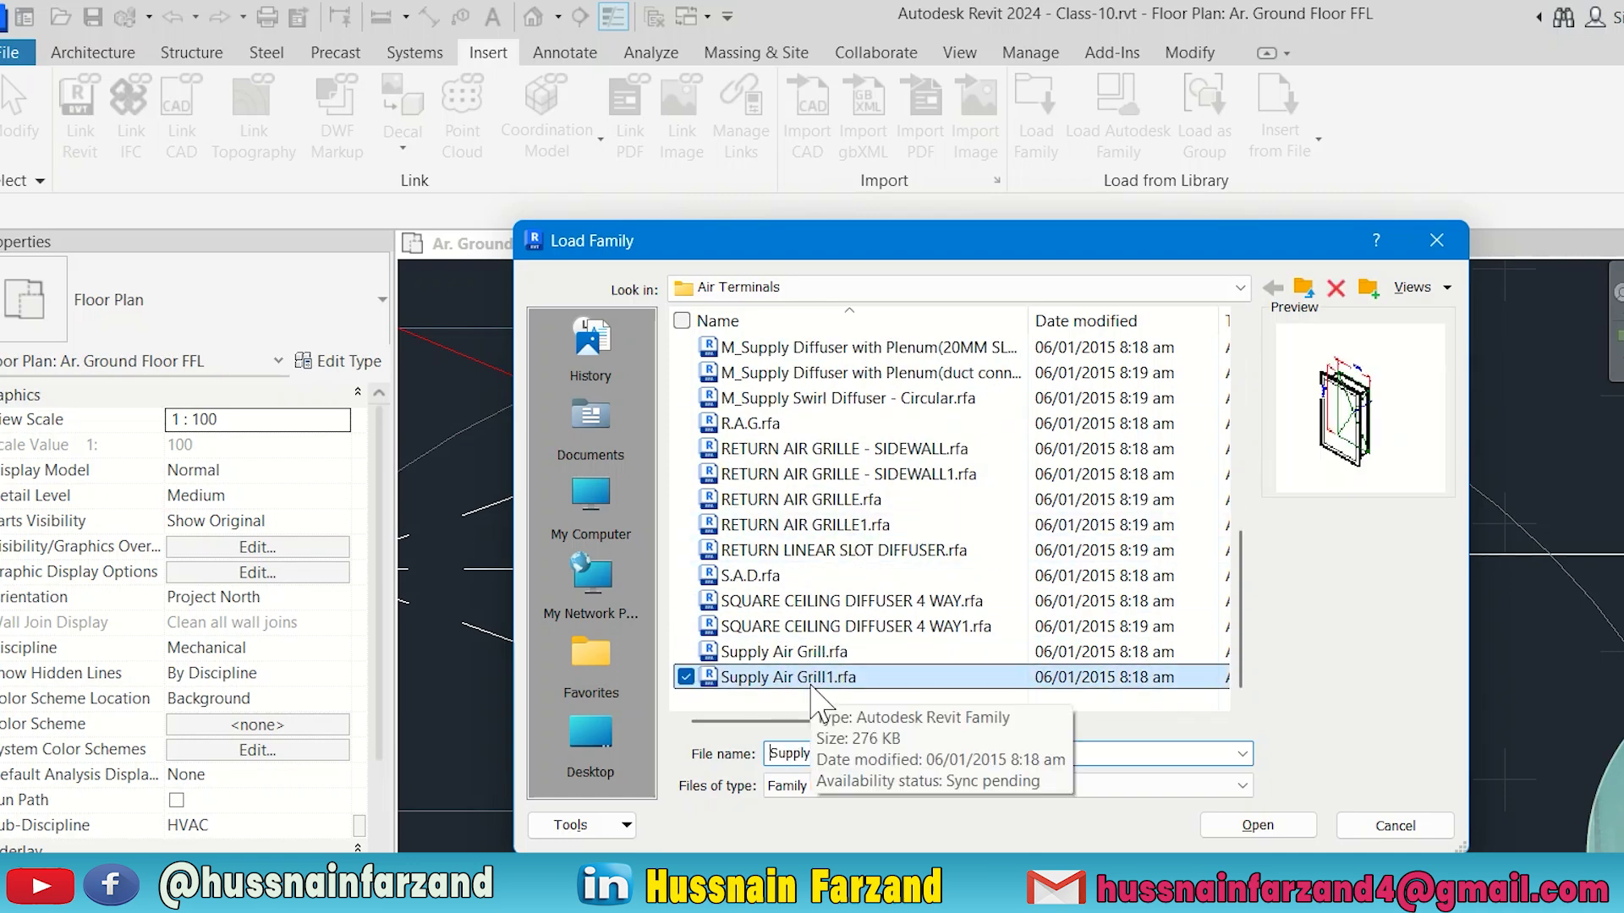
{"action": "left_click", "coordinate": [1240, 831]}
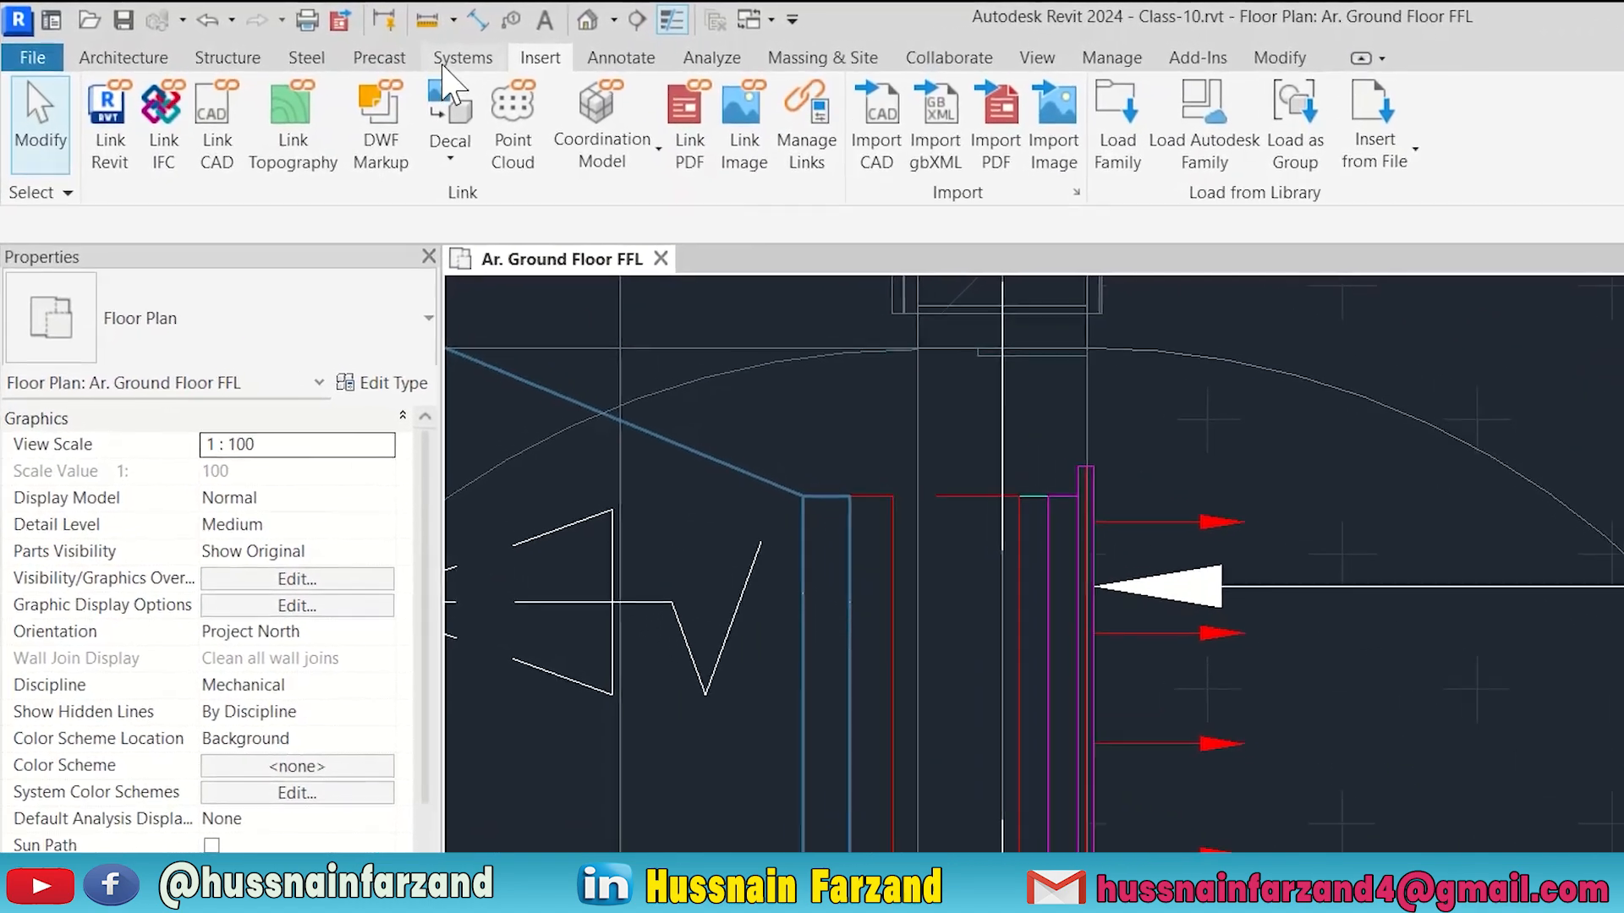
Step: Prepare a new Supply Air Grill1 air terminal with elevation from level 3600, duct width 450 and duct height 250
{"action": "left_click", "coordinate": [450, 60]}
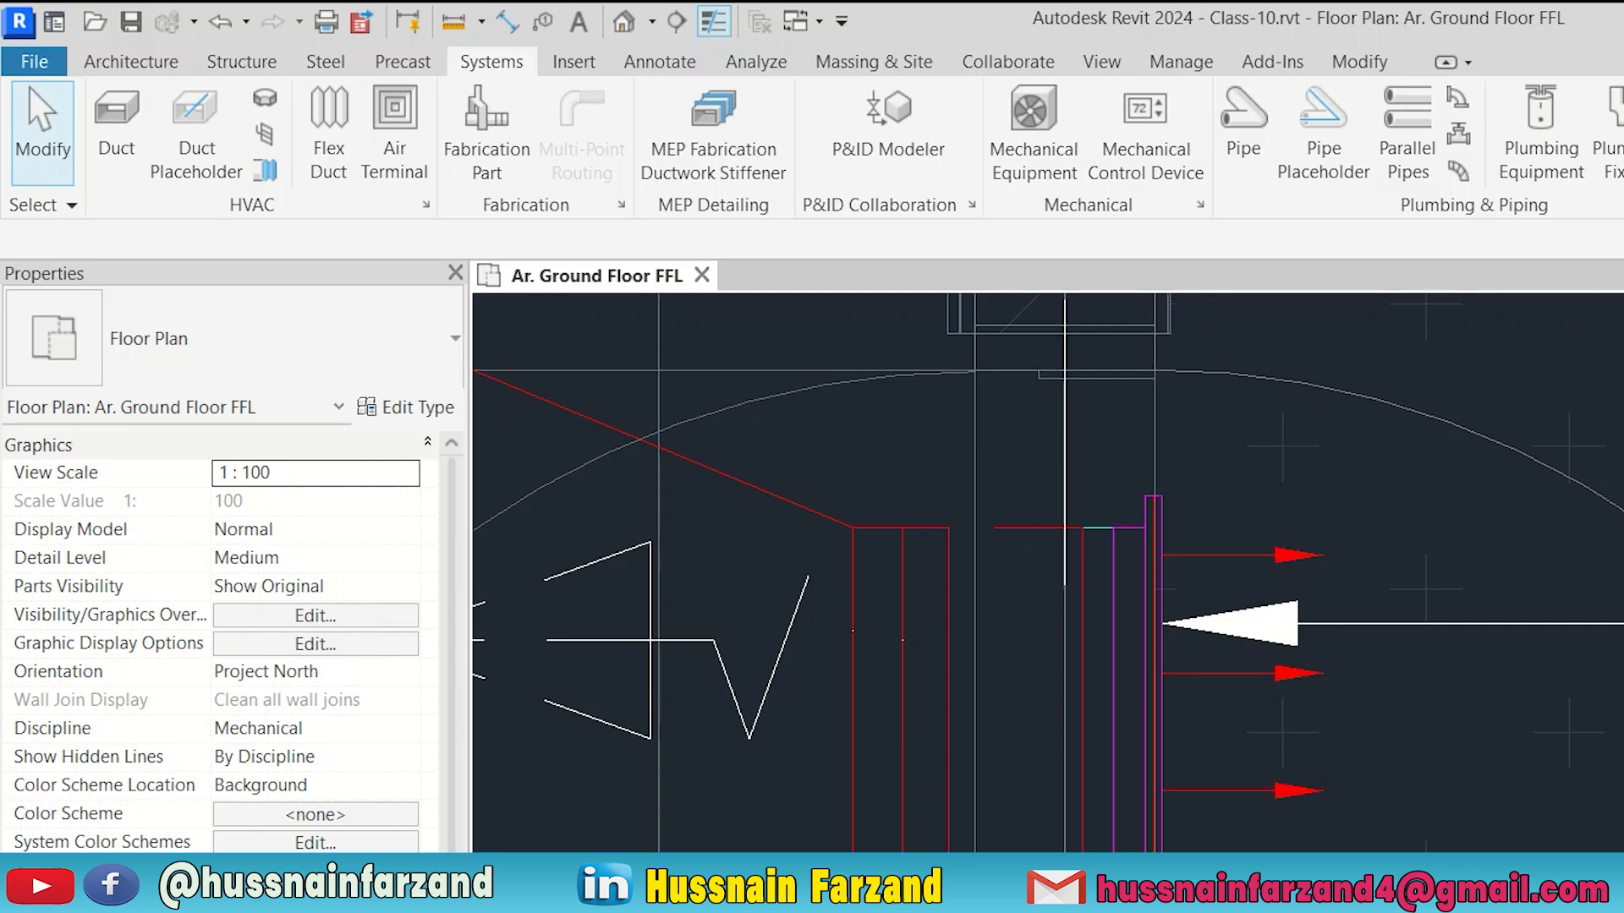
{"action": "left_click", "coordinate": [394, 127]}
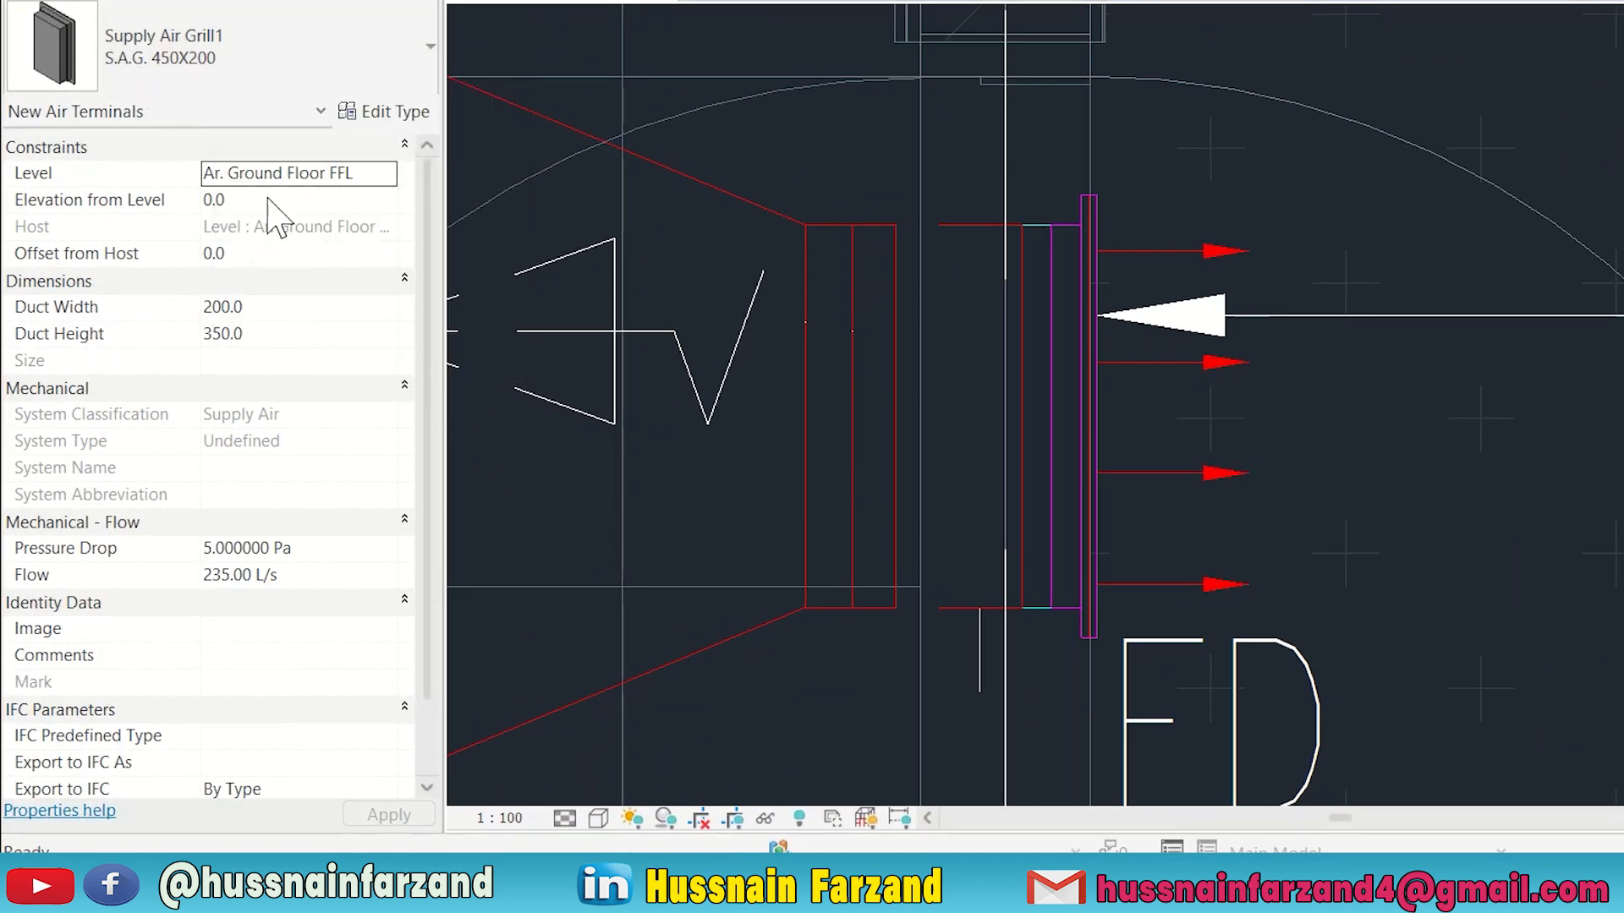
{"action": "left_click", "coordinate": [268, 201]}
{"action": "type", "text": "36"}
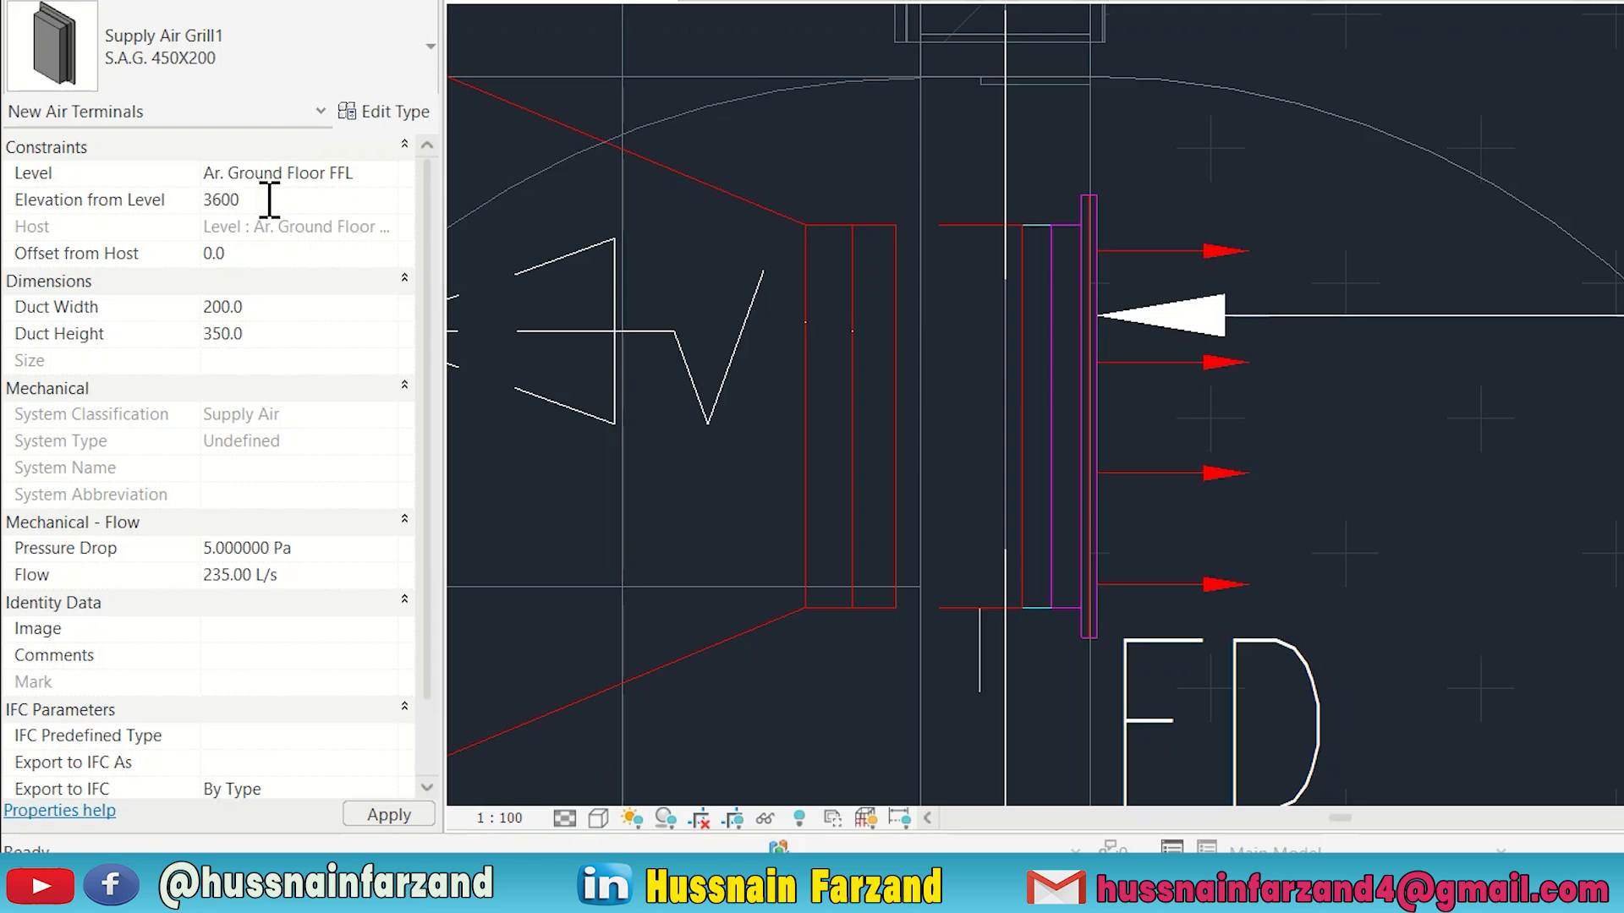
{"action": "left_click", "coordinate": [263, 307]}
{"action": "left_click", "coordinate": [274, 331]}
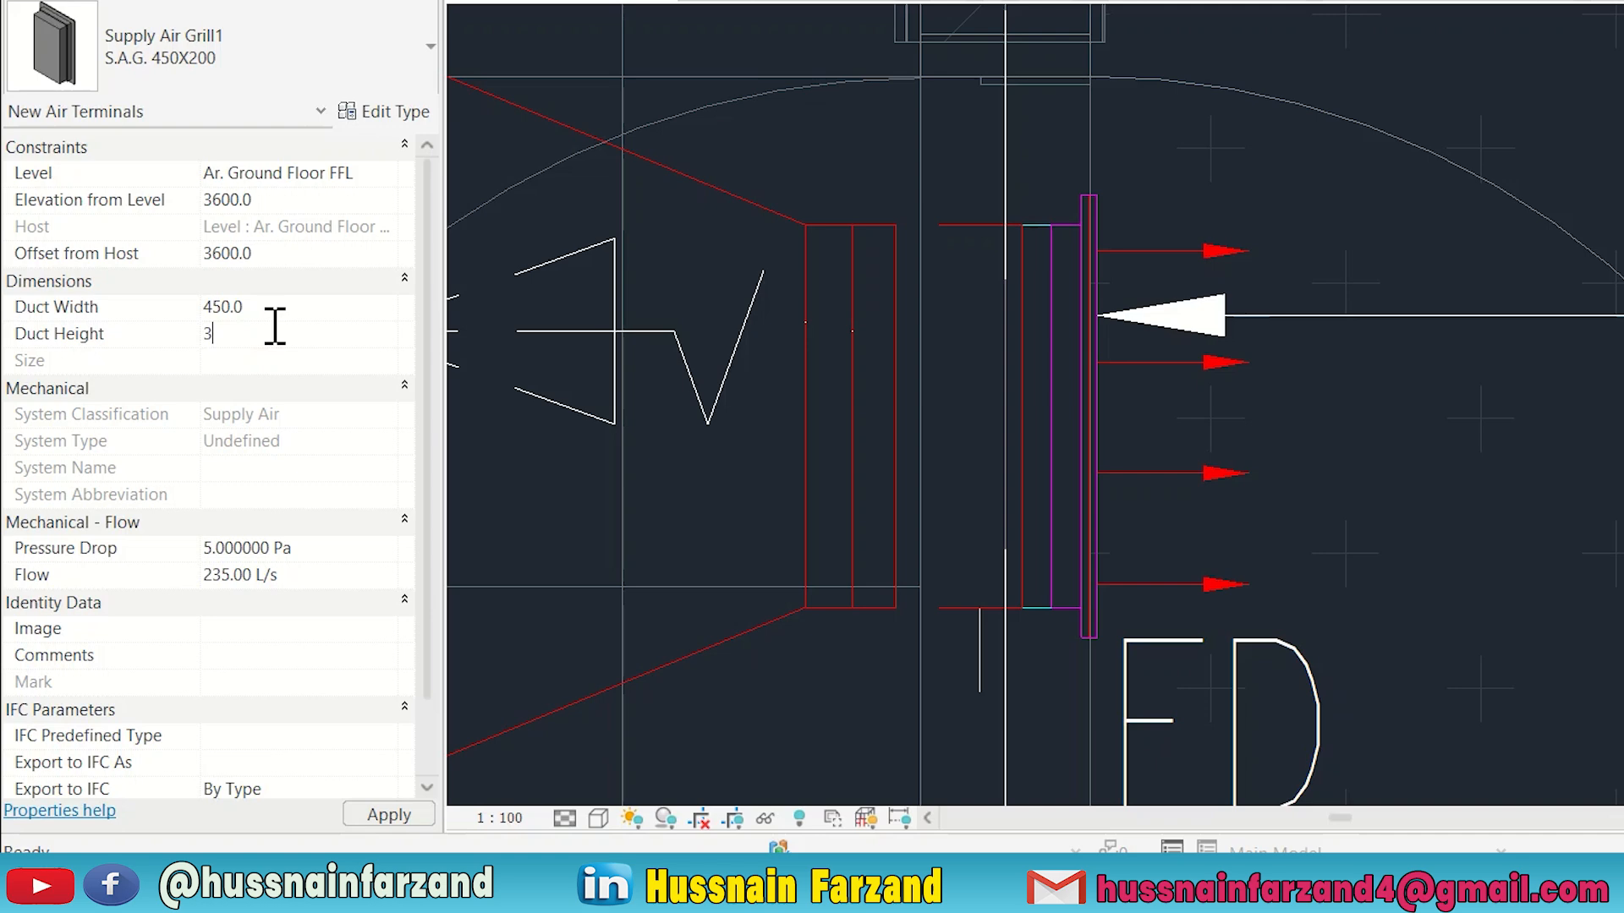
{"action": "type", "text": "250.0"}
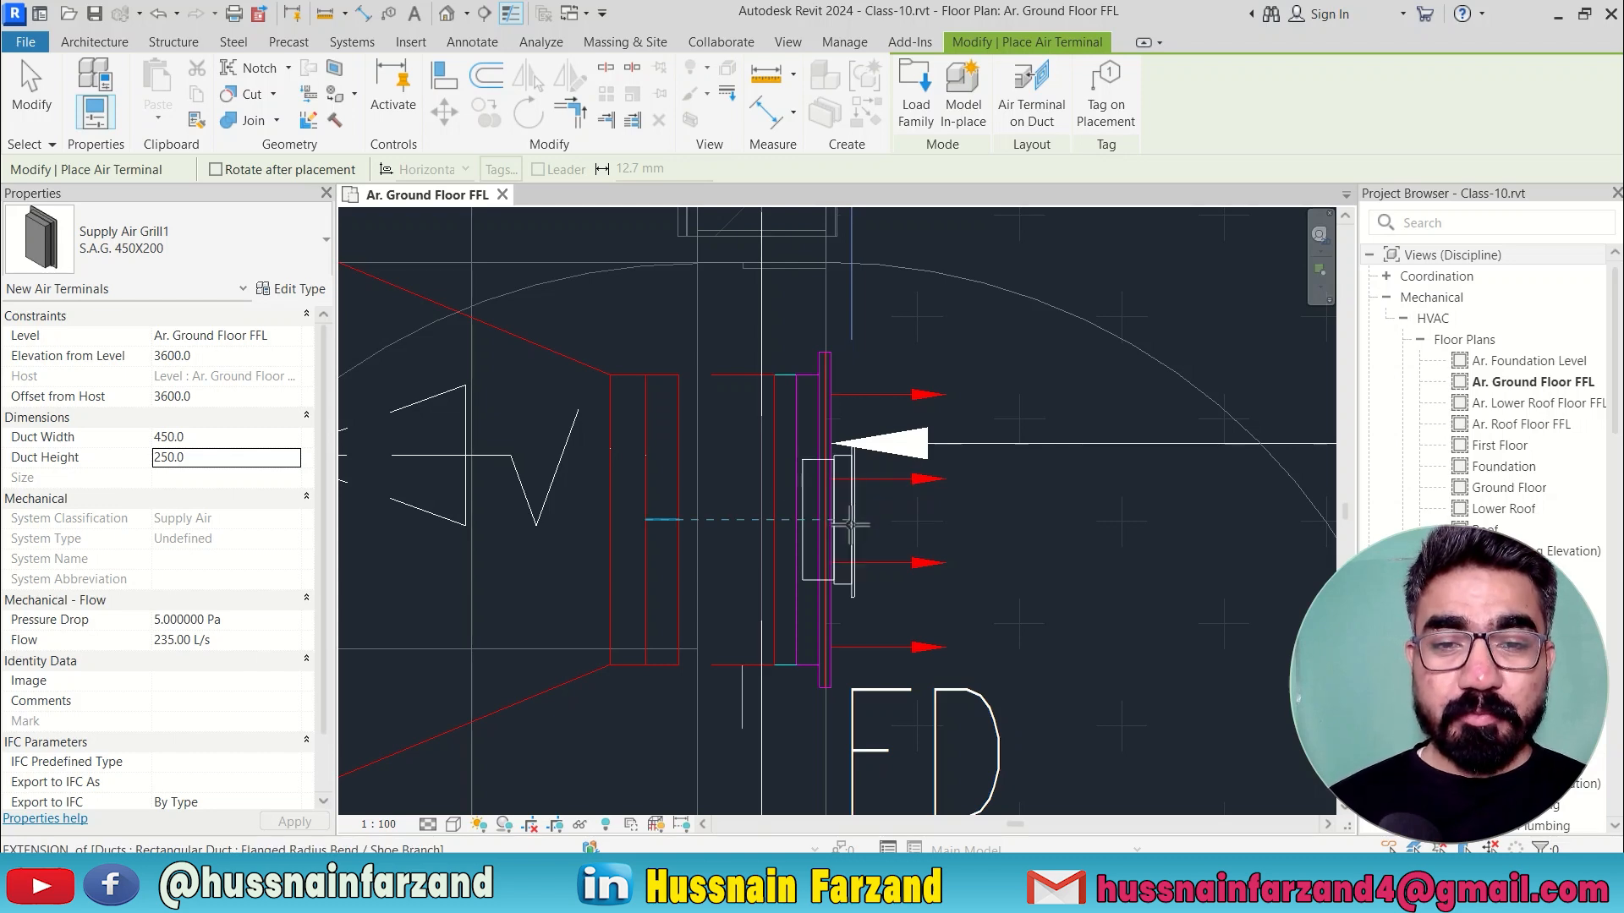
Step: Place the supply air grille at the wall opening, aligned with the supply duct's centreline
{"action": "left_click", "coordinate": [851, 526]}
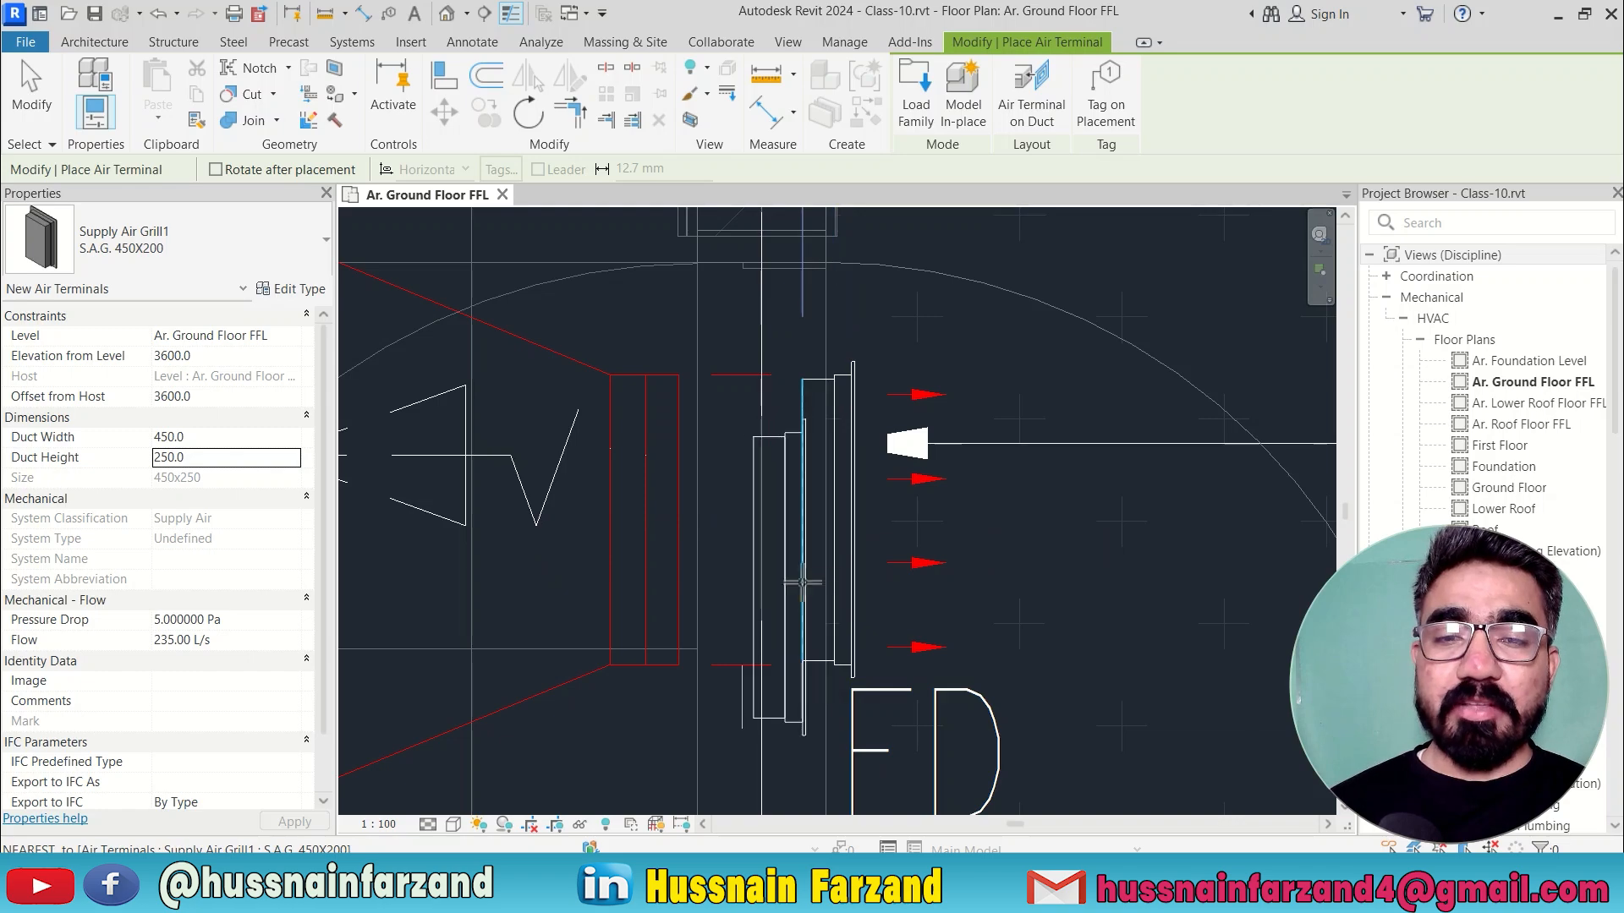
{"action": "key", "text": "Escape"}
{"action": "key", "text": "Escape"}
Step: Draw a 450x250 duct stub about 120 mm long from the grille's inlet connector back toward the fan coil duct
{"action": "left_click", "coordinate": [810, 537]}
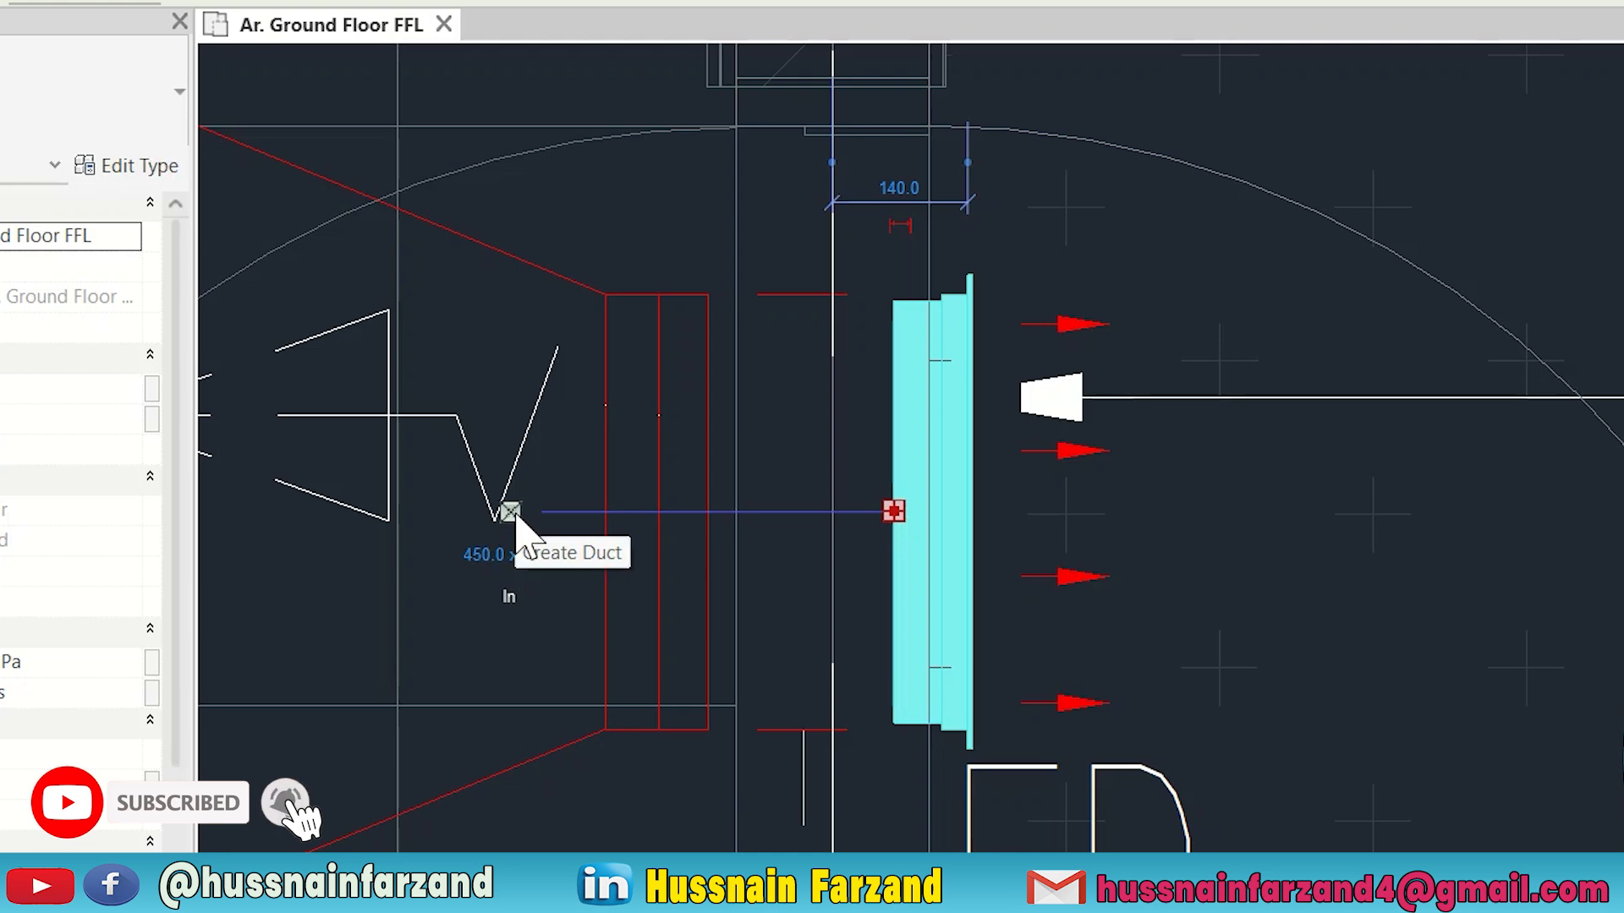
{"action": "left_click", "coordinate": [515, 516]}
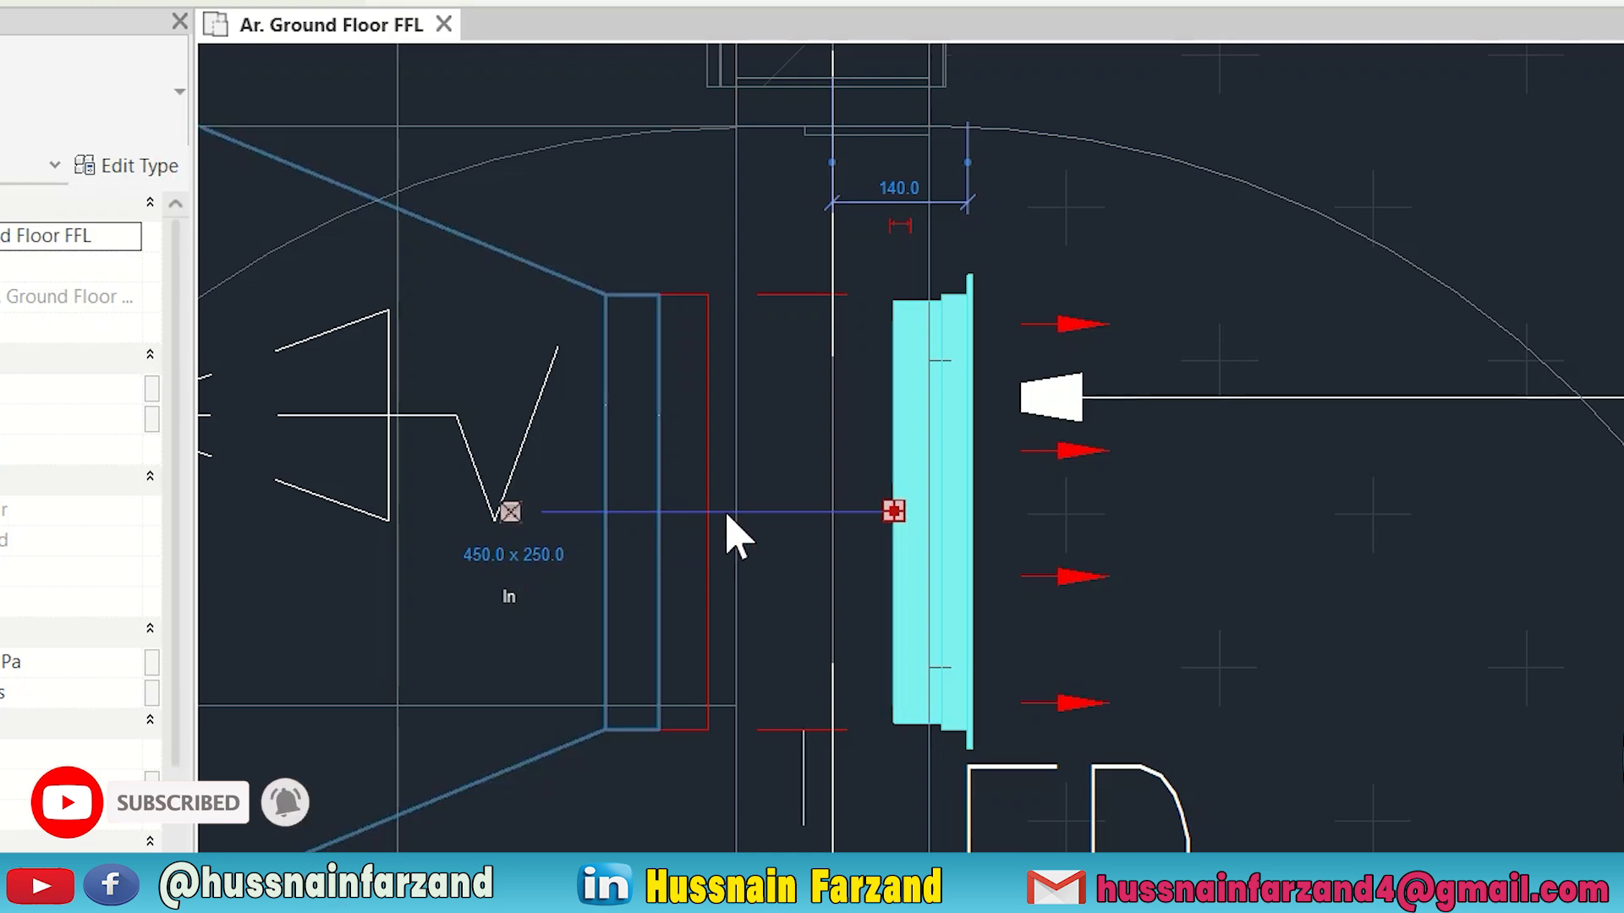
{"action": "left_click", "coordinate": [774, 511]}
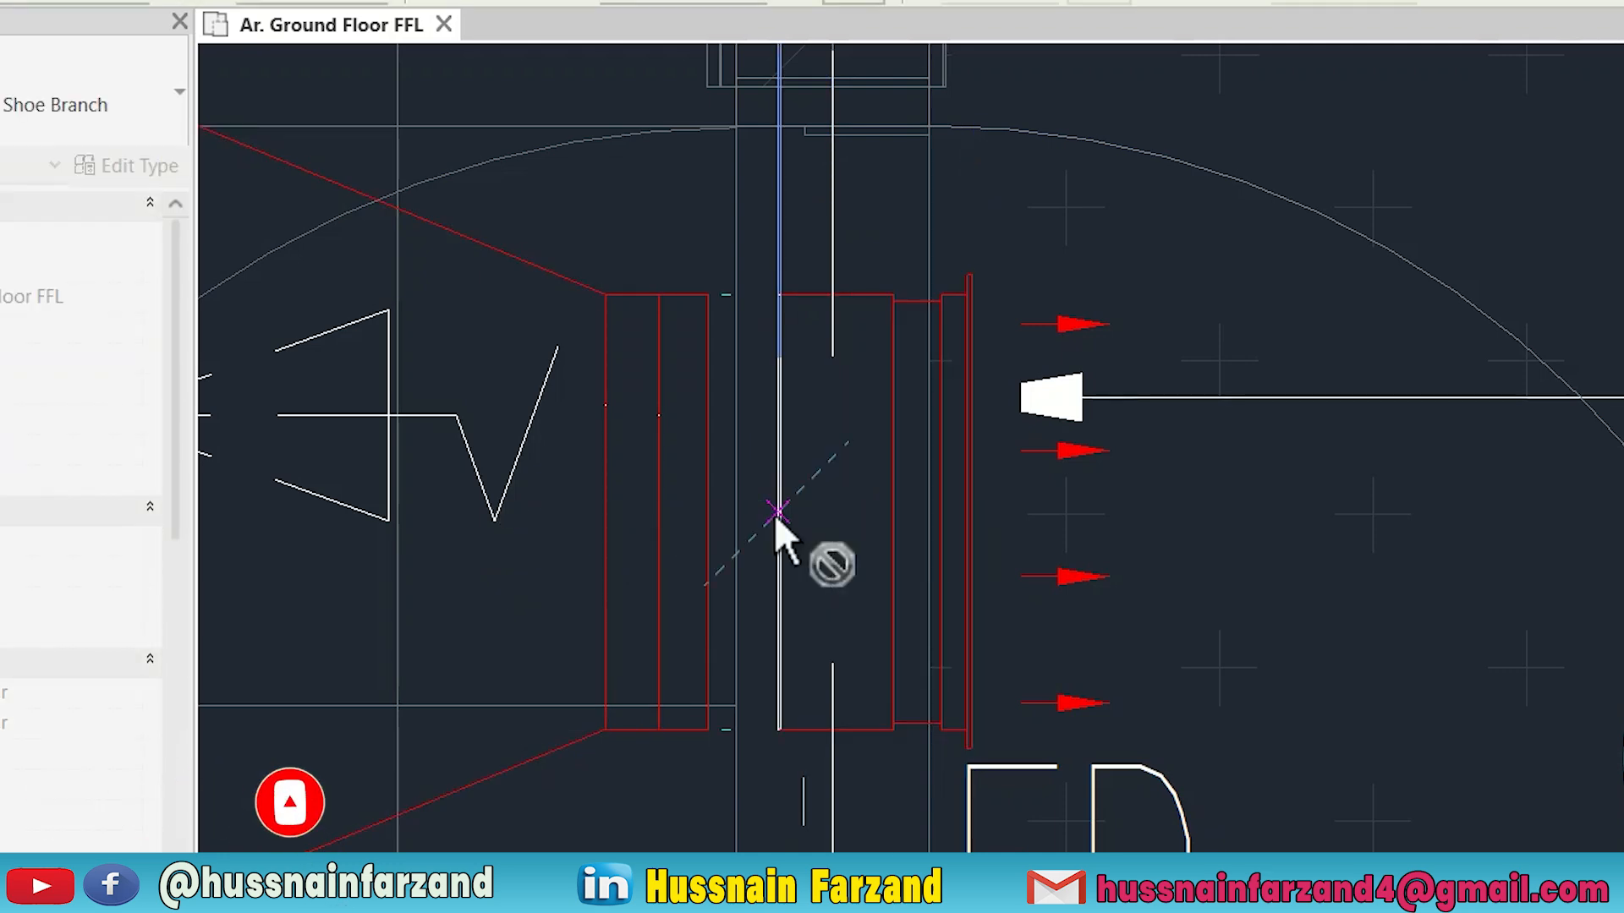
{"action": "key", "text": "Escape"}
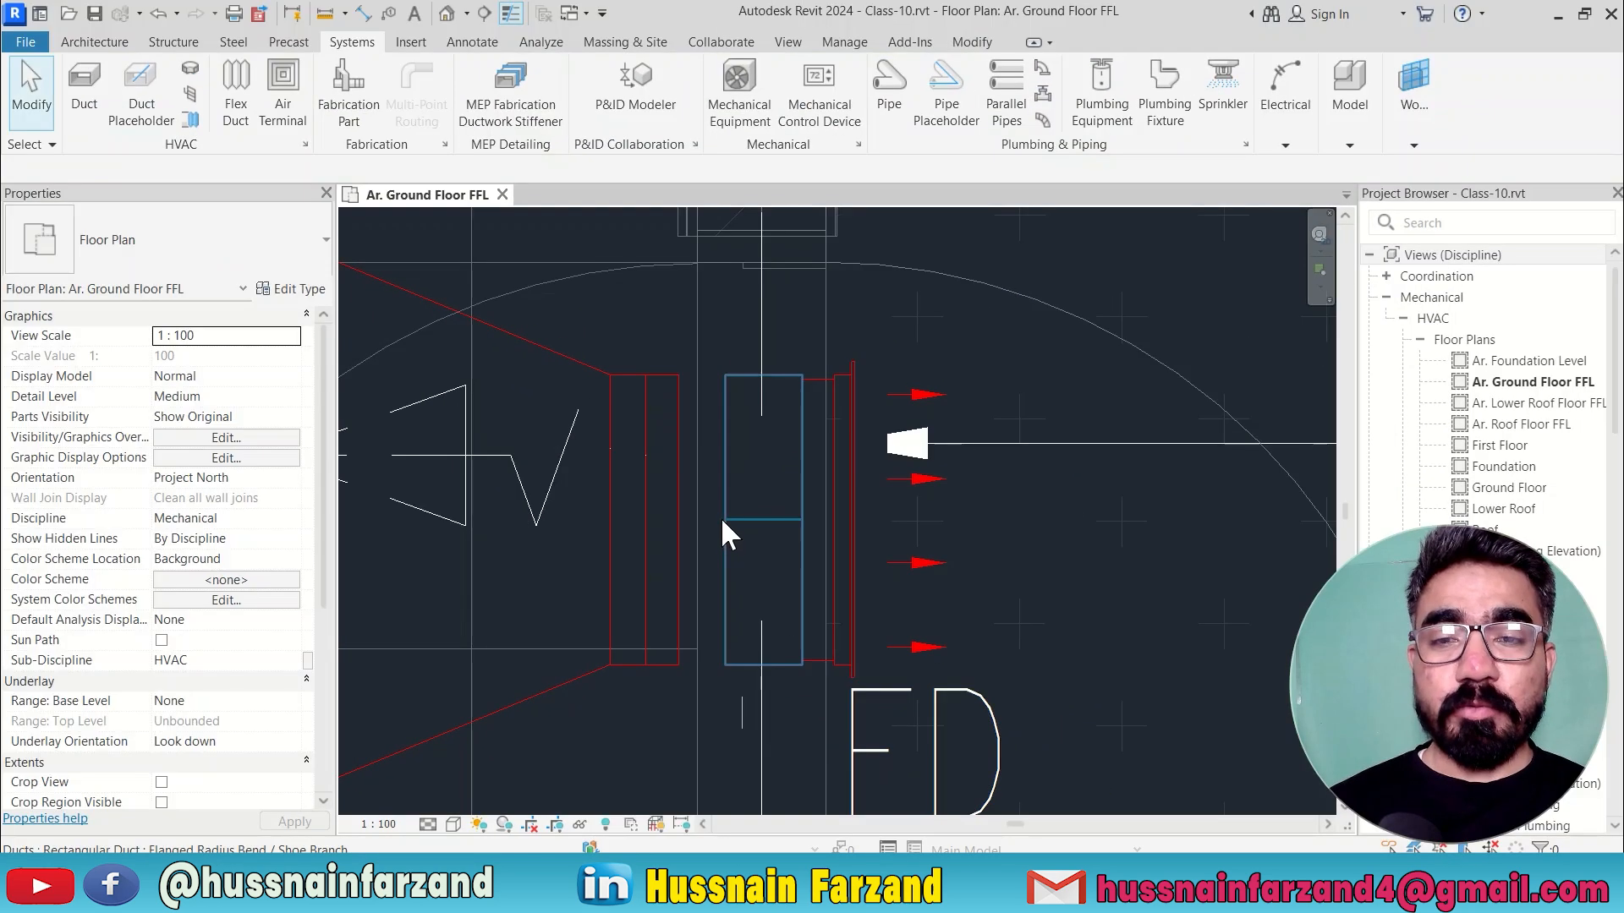
Step: Set the grille's duct stub to reference level Ar. Ground Floor FFL with a middle elevation of 3600
{"action": "left_click", "coordinate": [785, 501]}
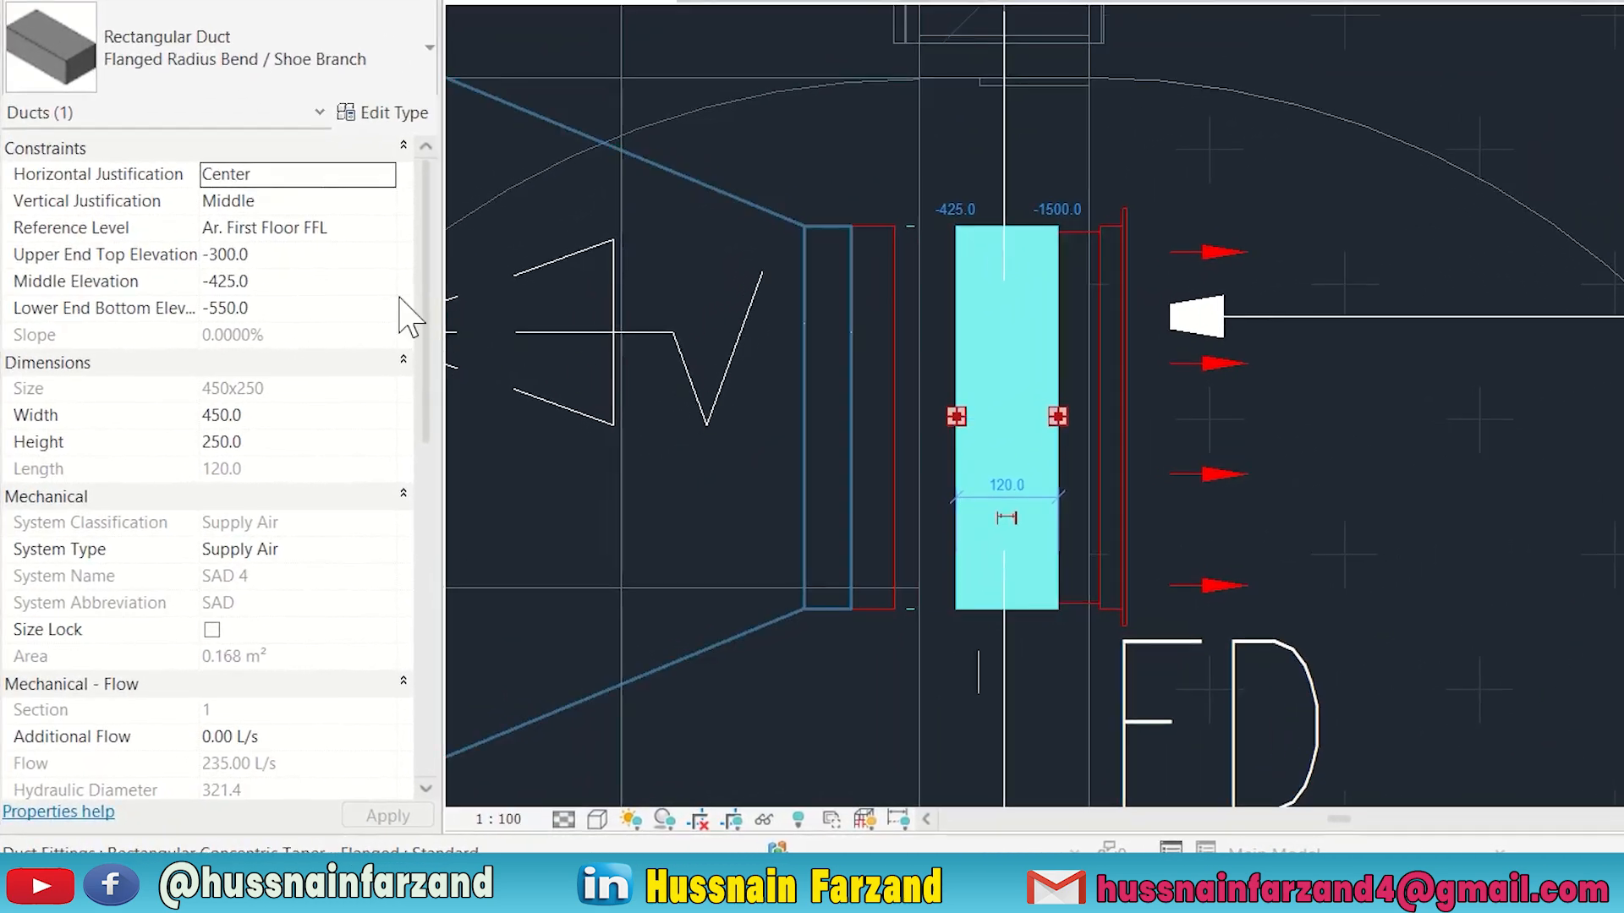
{"action": "left_click", "coordinate": [384, 228]}
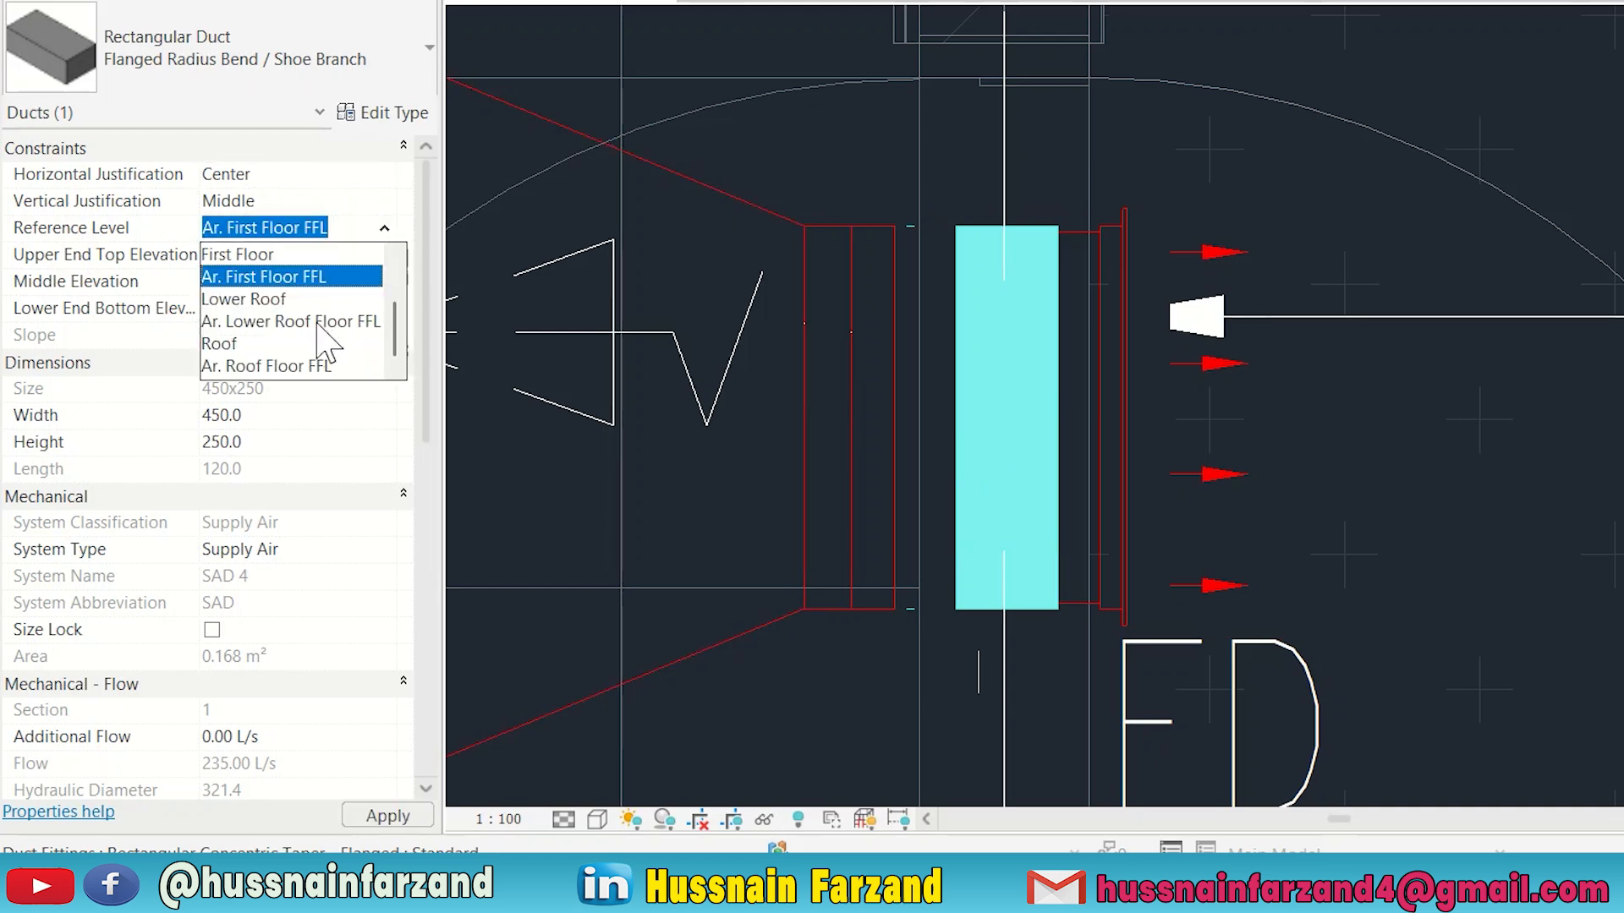
{"action": "scroll", "coordinate": [324, 347], "scroll_direction": "up", "scroll_amount": 1}
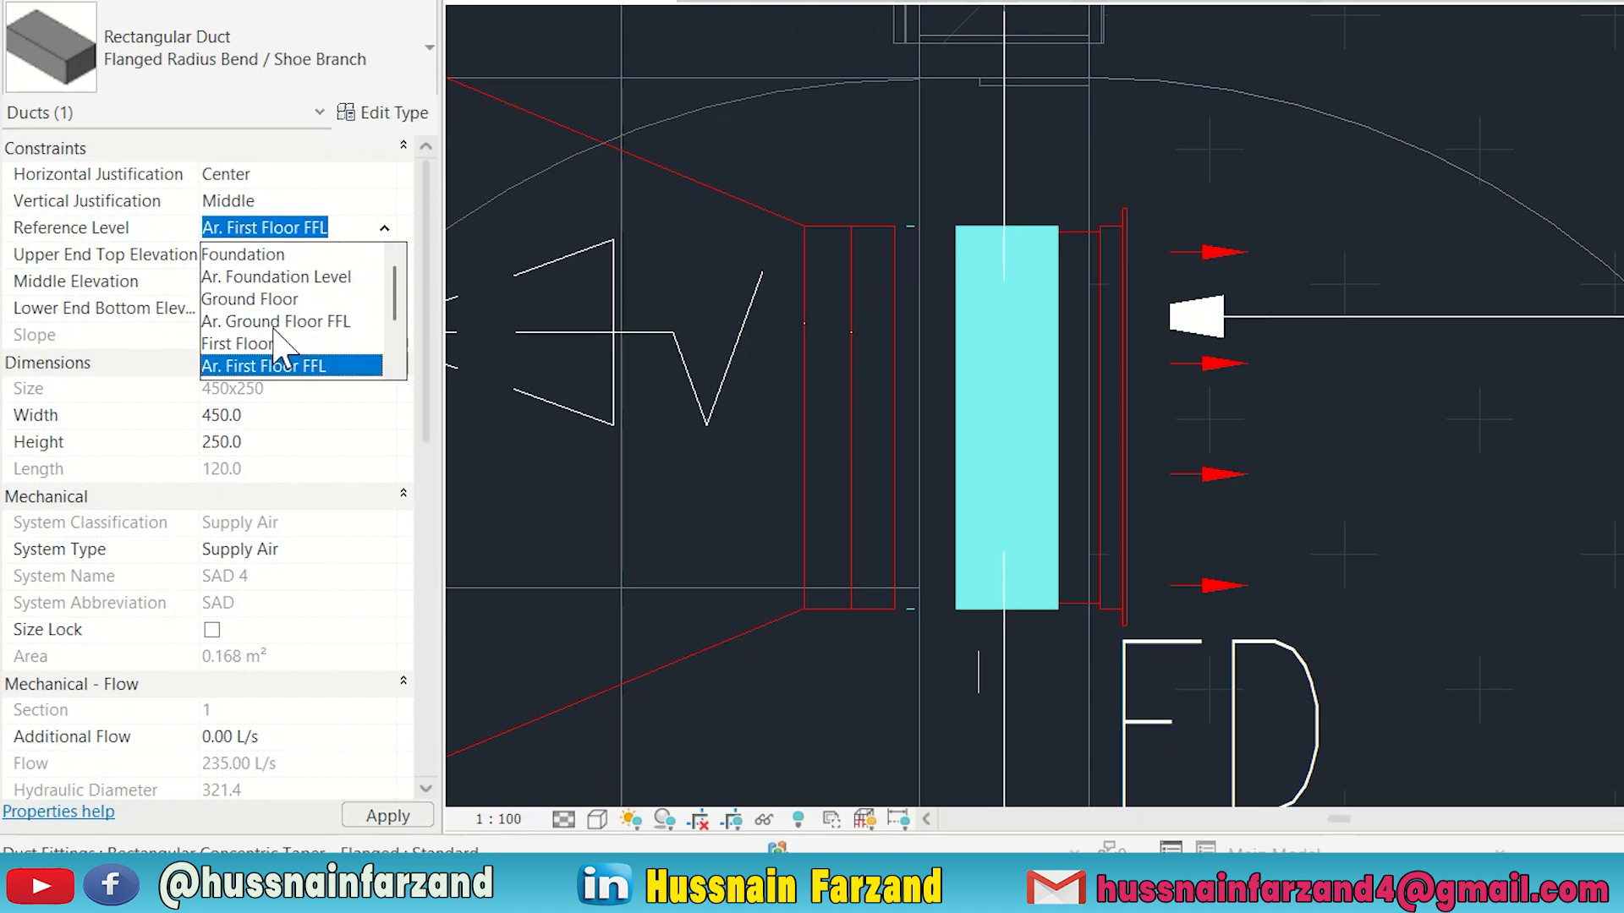
{"action": "left_click", "coordinate": [275, 324]}
{"action": "left_click", "coordinate": [280, 302]}
{"action": "double_click", "coordinate": [277, 286]}
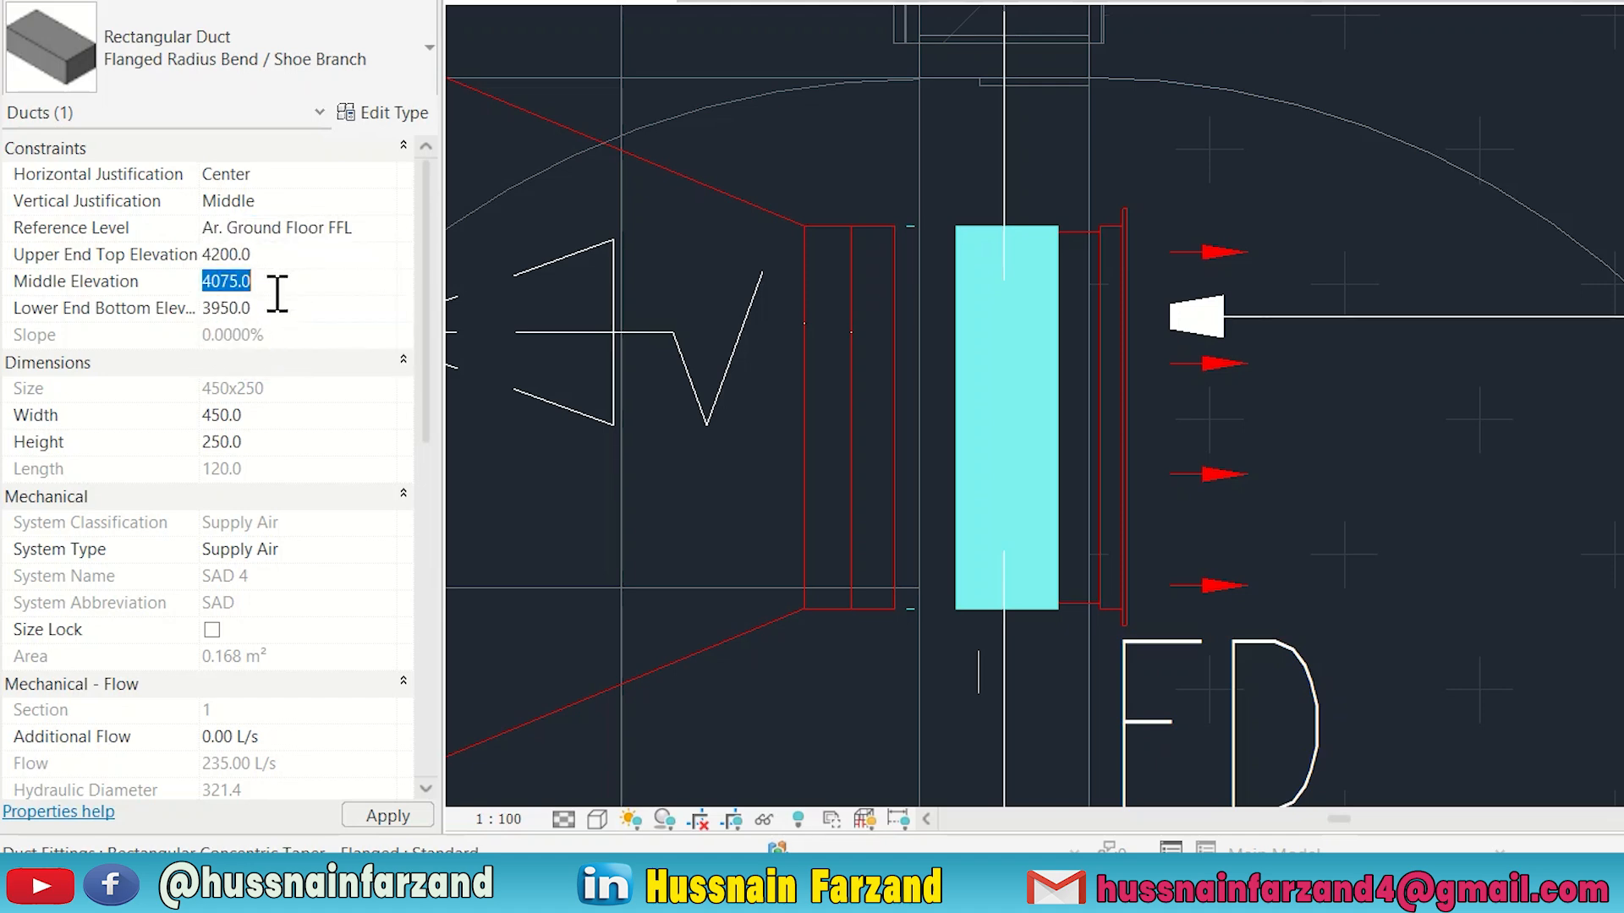
{"action": "type", "text": "3600"}
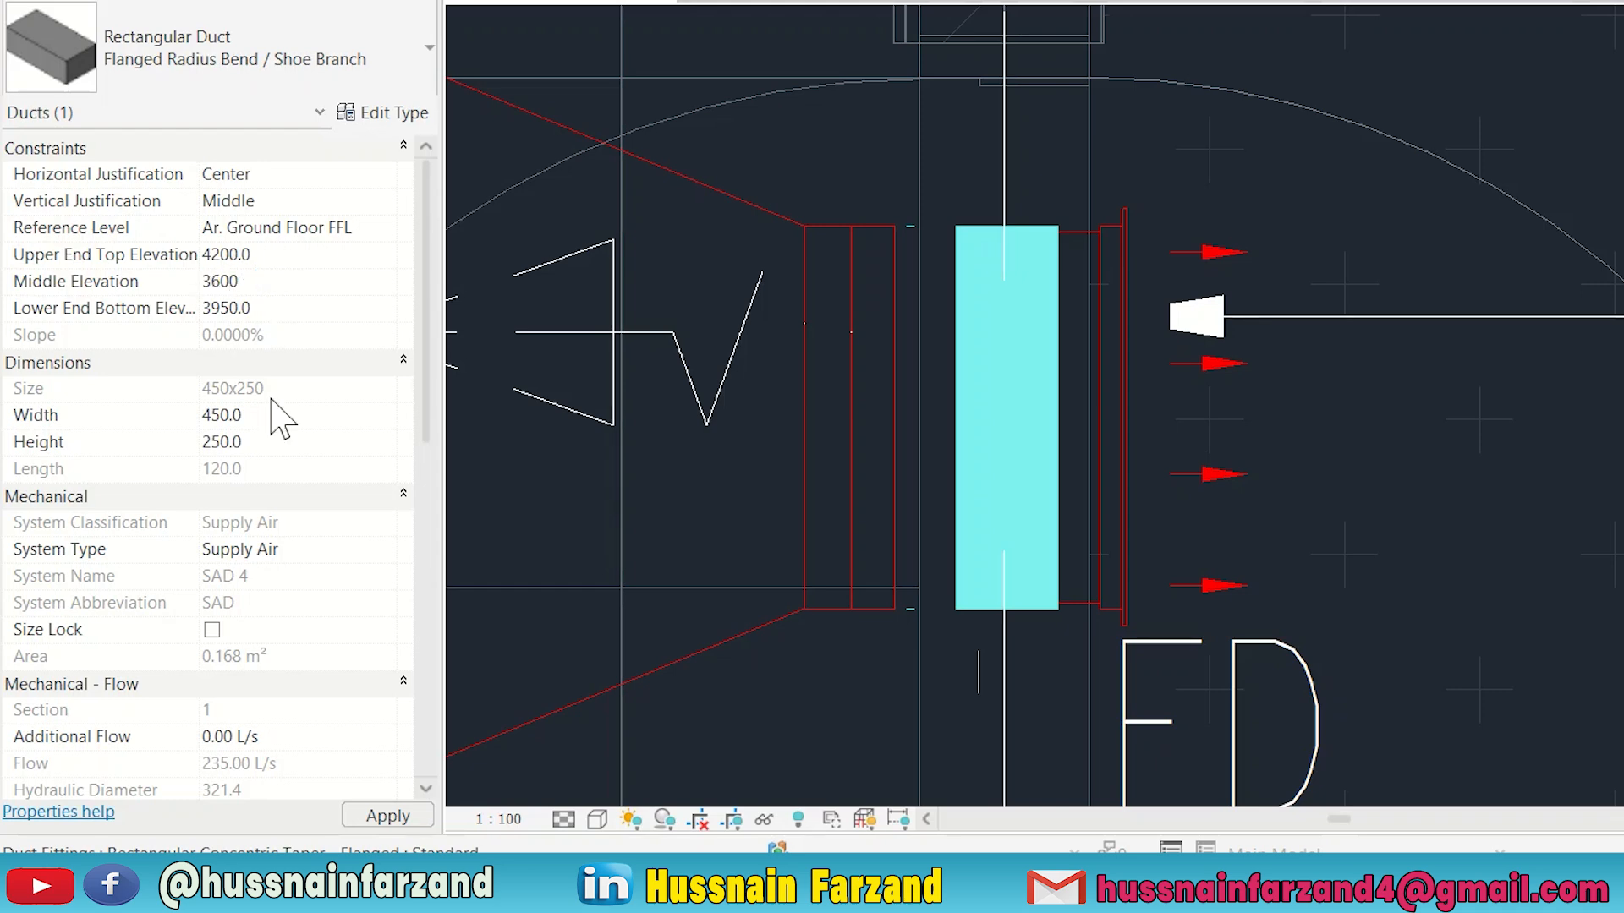
{"action": "left_click", "coordinate": [385, 816]}
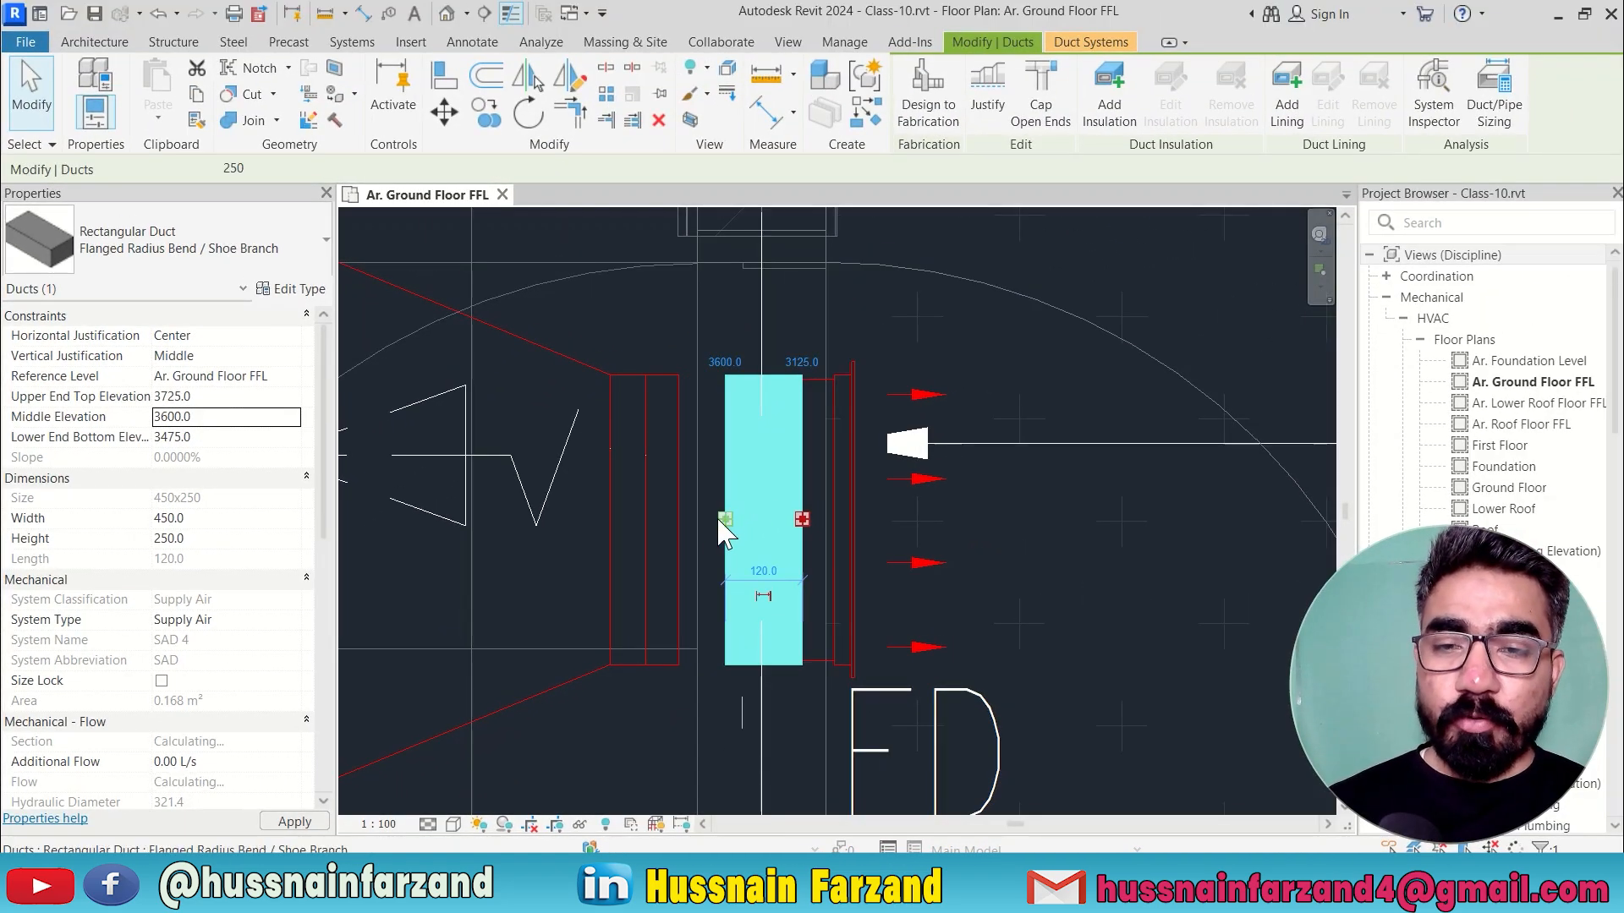
Step: Extend the short duct at the taper's outlet to meet the grille's duct stub, joining them into one supply duct
{"action": "left_click_drag", "start_coordinate": [720, 520], "coordinate": [670, 521]}
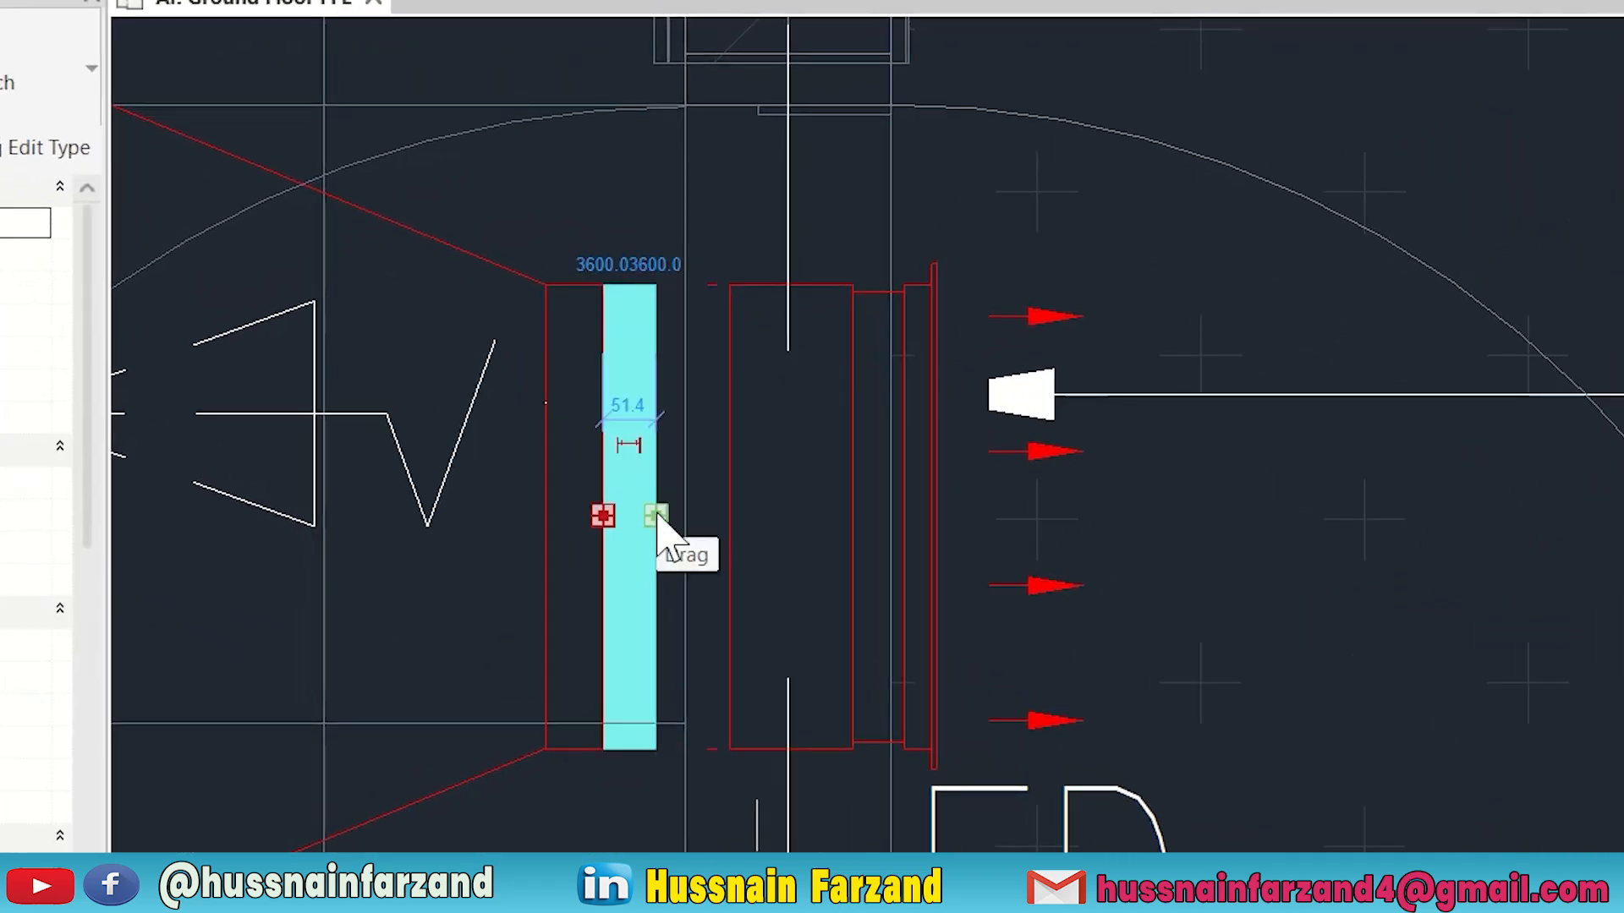
{"action": "left_click", "coordinate": [655, 516]}
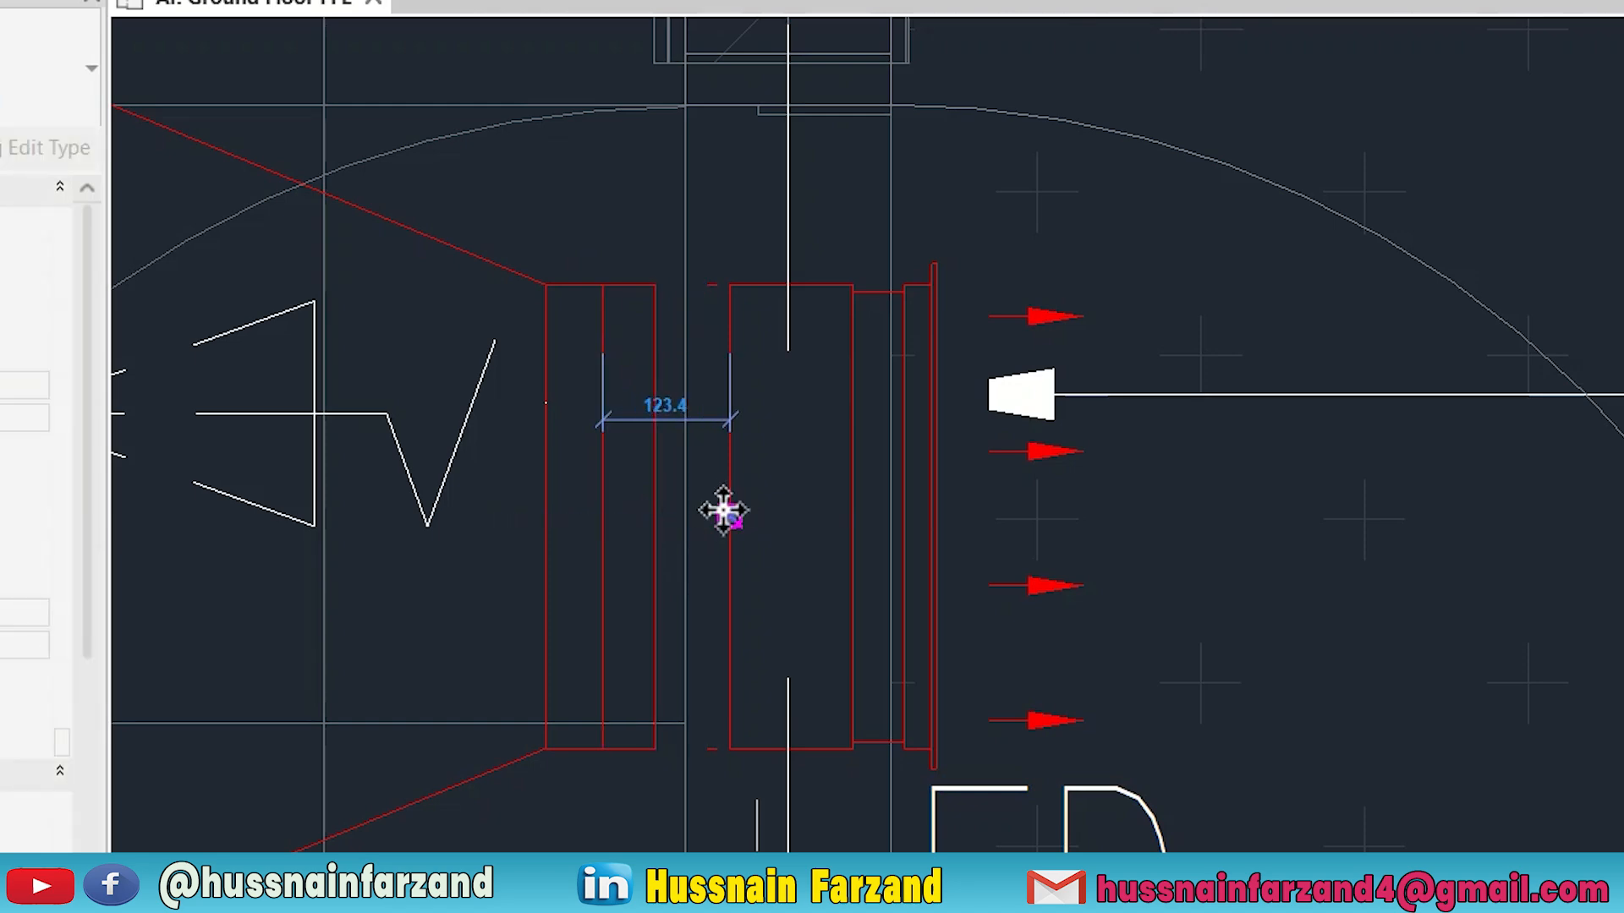
{"action": "left_click", "coordinate": [724, 512]}
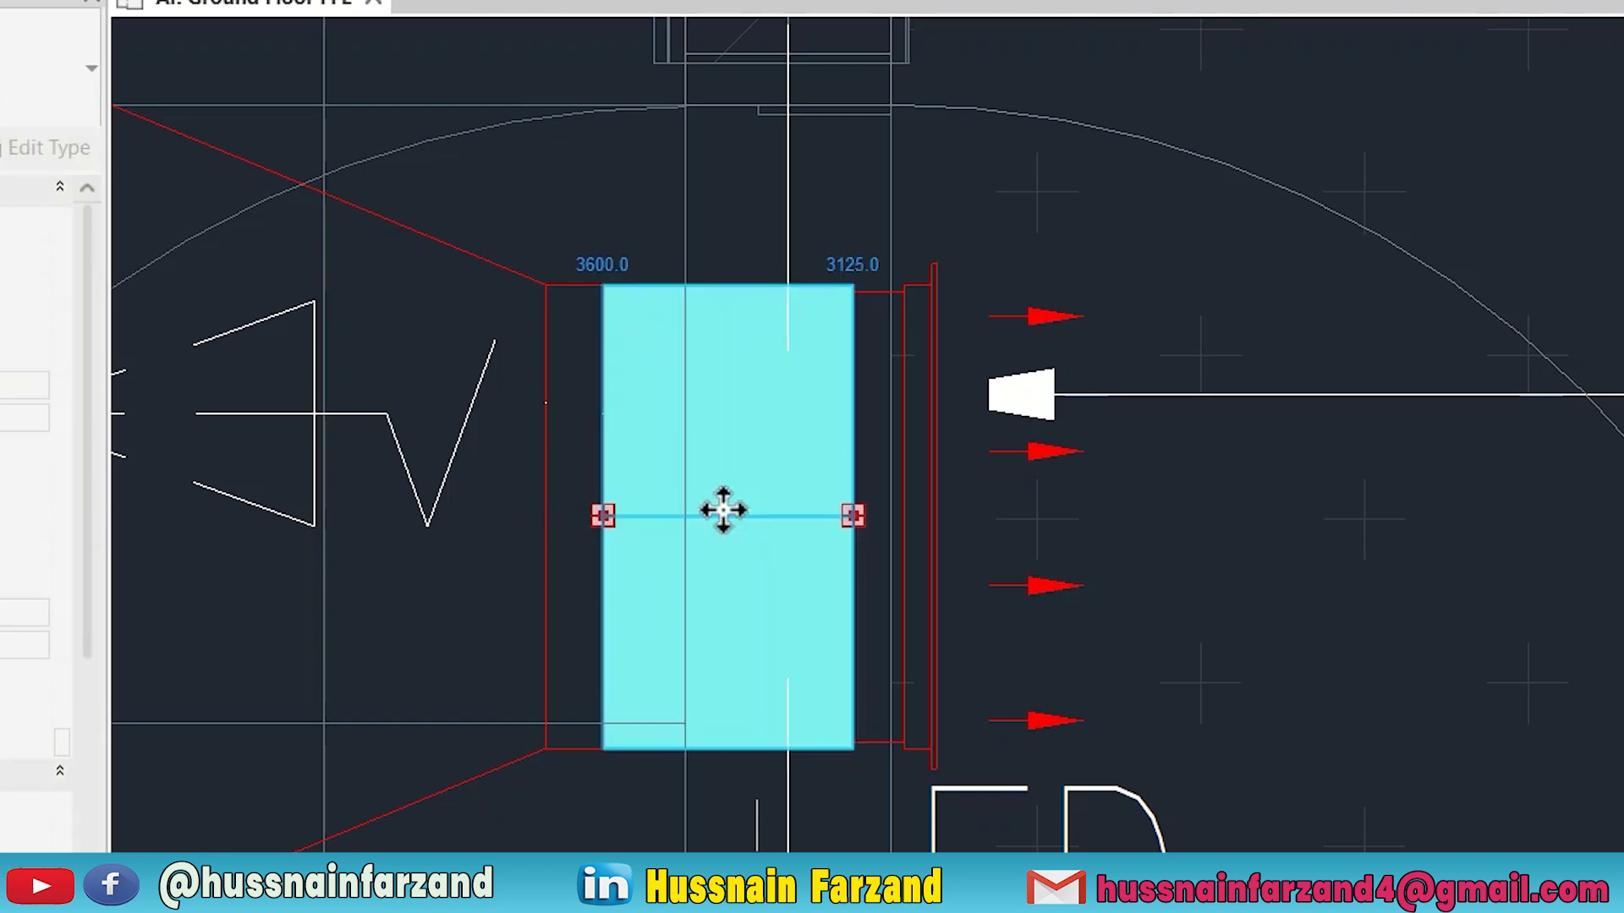
{"action": "left_click", "coordinate": [1006, 554]}
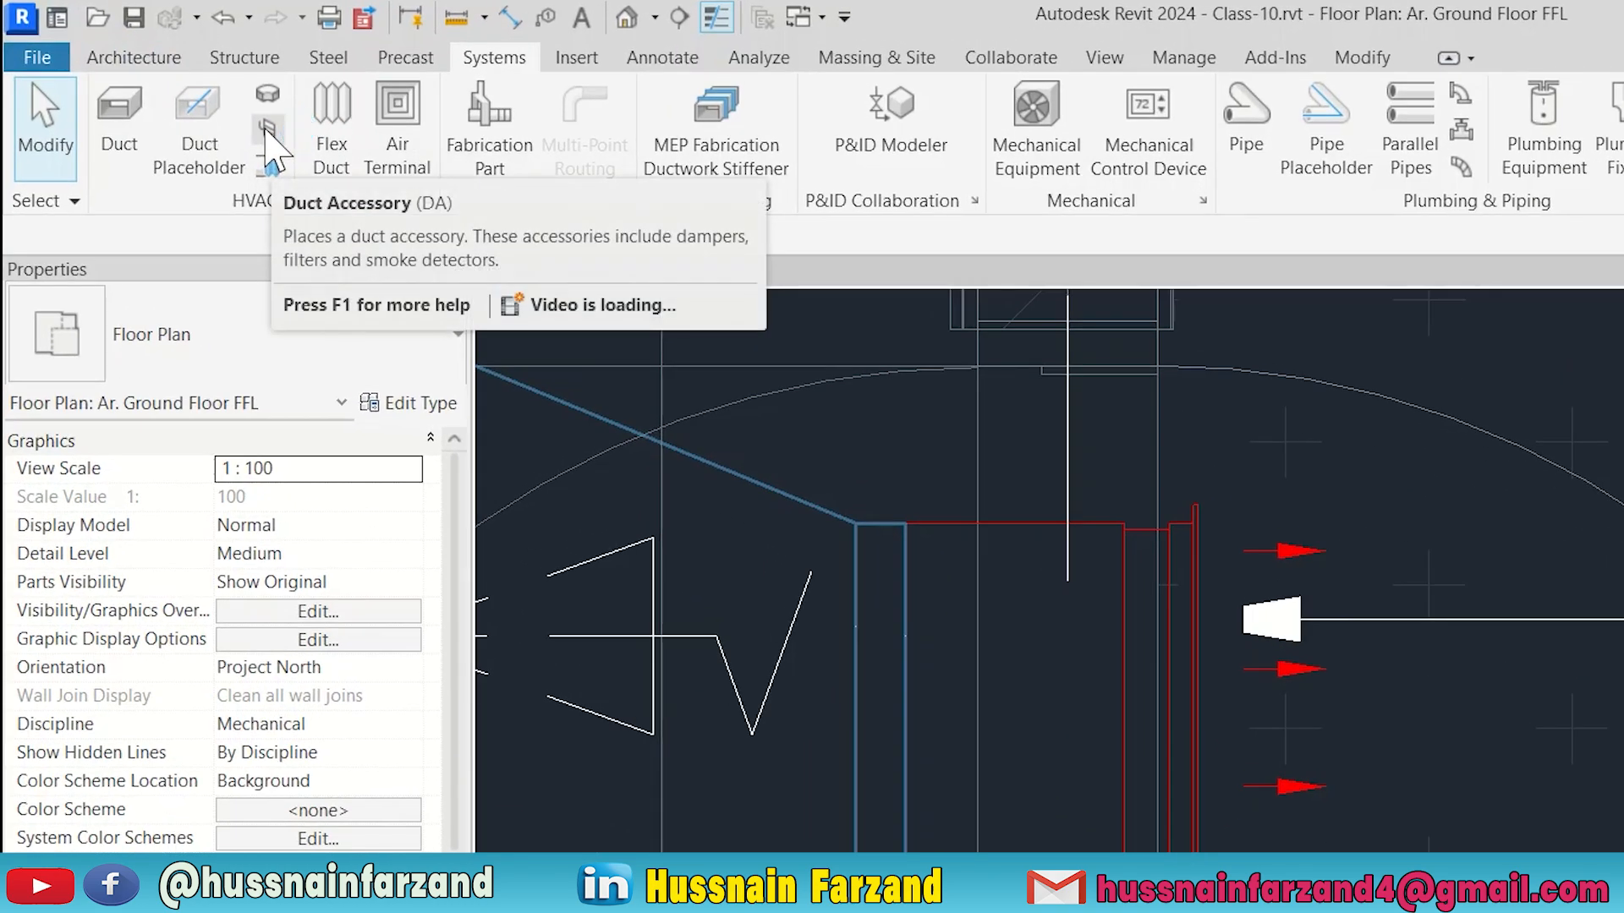
Step: Place a Control Damper - Opposed Blade, Standard type, on the supply duct's centreline where it crosses the wall
{"action": "left_click", "coordinate": [267, 128]}
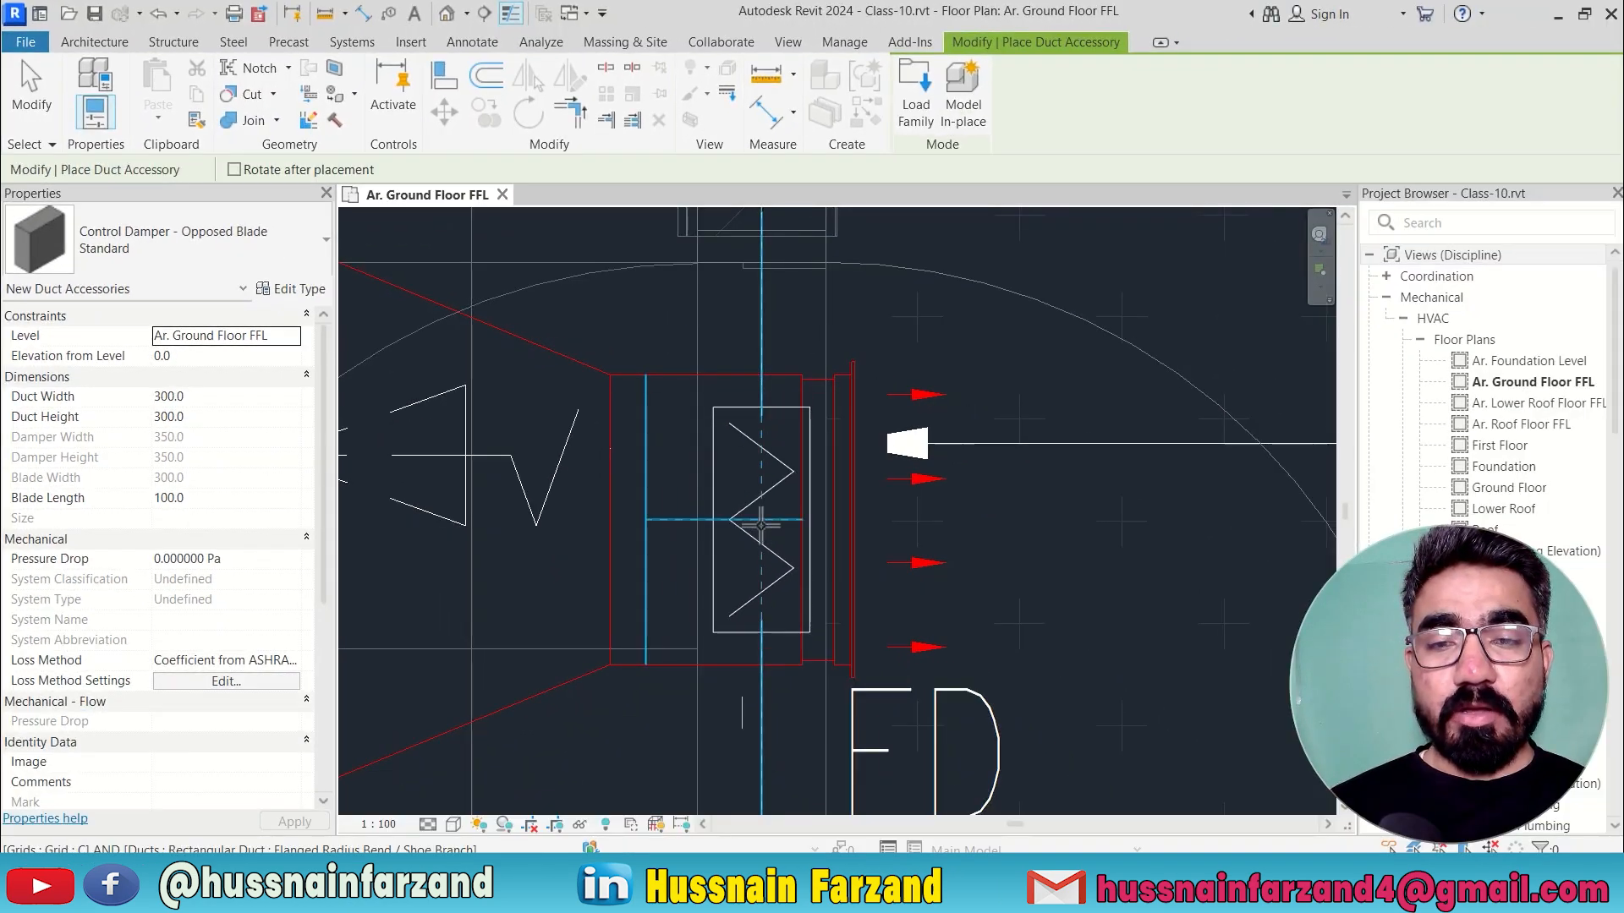
{"action": "left_click", "coordinate": [760, 524]}
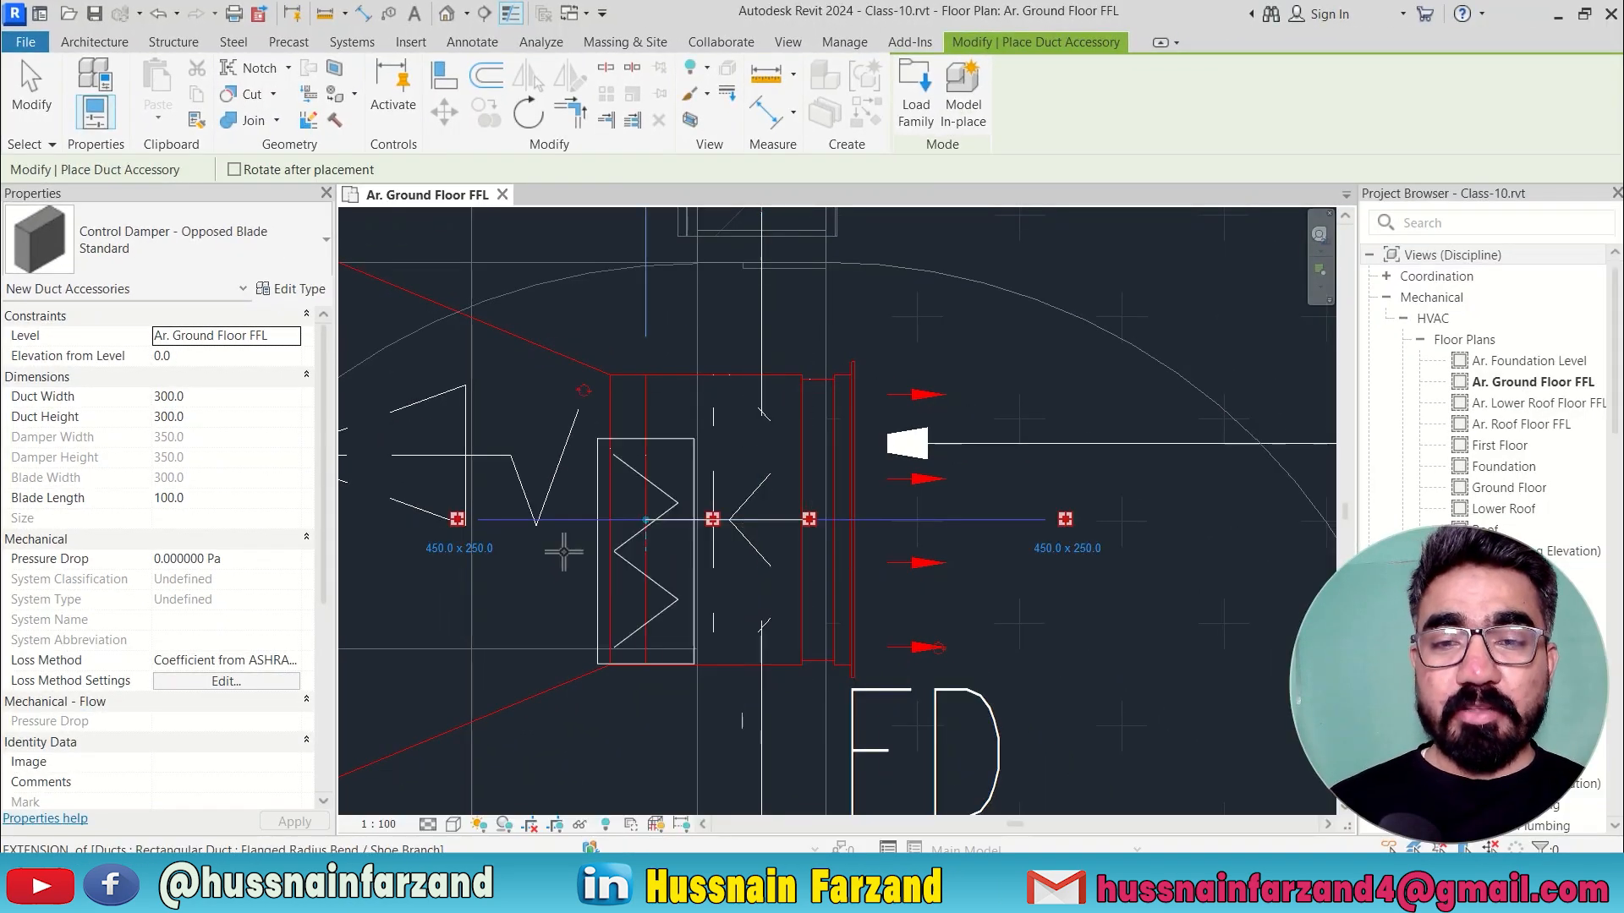
{"action": "key", "text": "Escape"}
{"action": "key", "text": "Escape"}
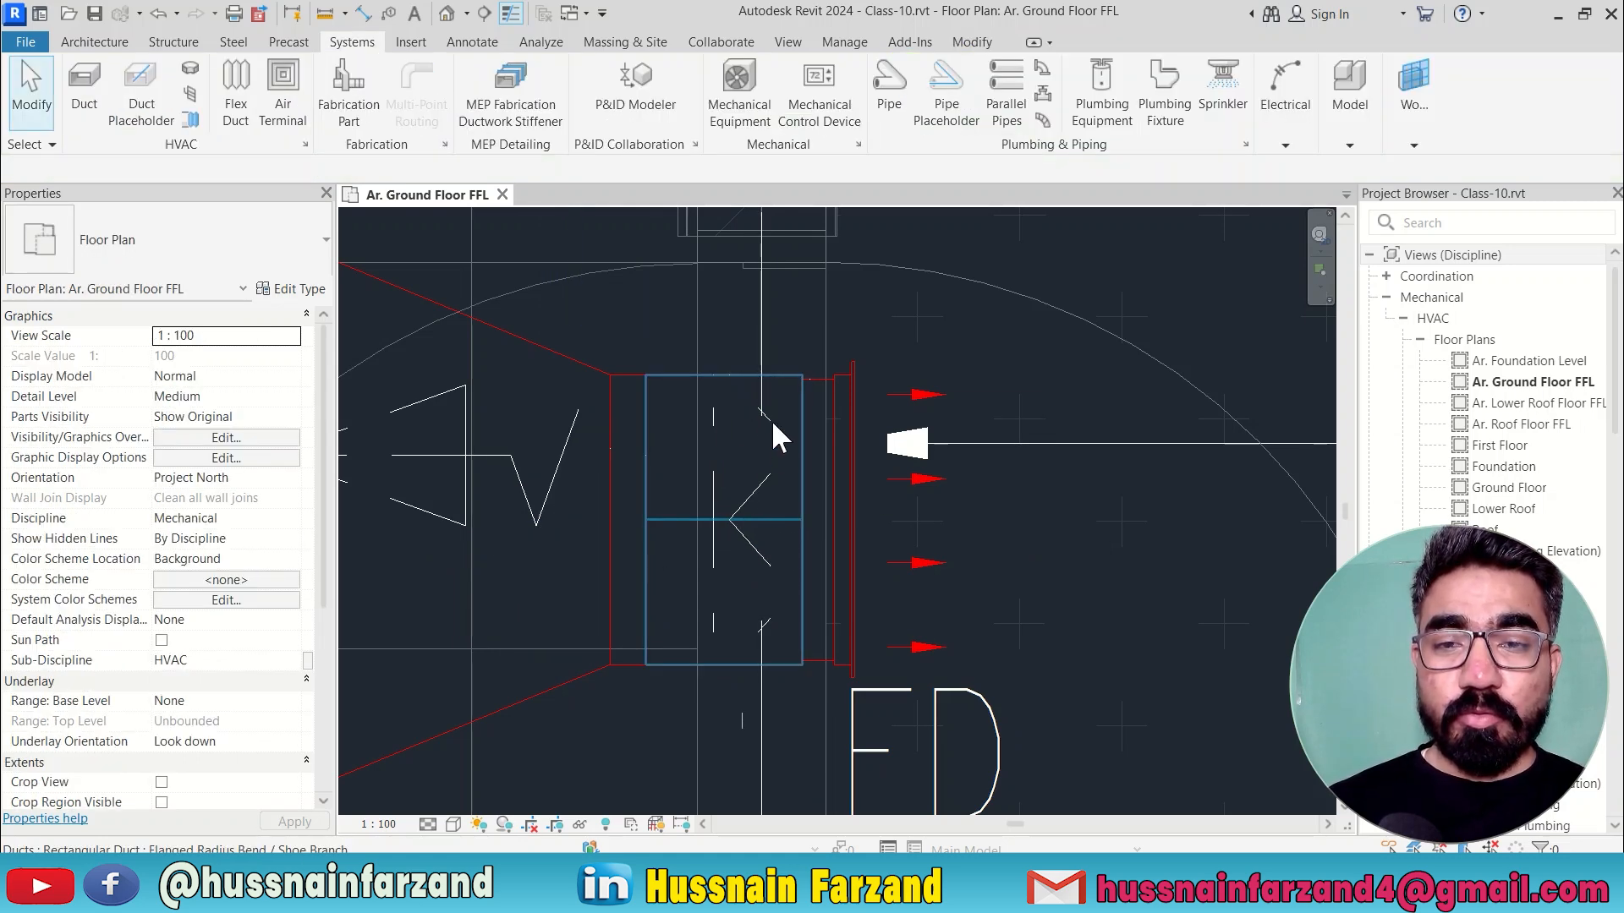
Step: Set the opposed blade damper's elevation from level to 3600, keeping its 450 duct width and 250 duct height
{"action": "scroll", "coordinate": [766, 337], "scroll_direction": "up", "scroll_amount": 5}
{"action": "left_click", "coordinate": [757, 281]}
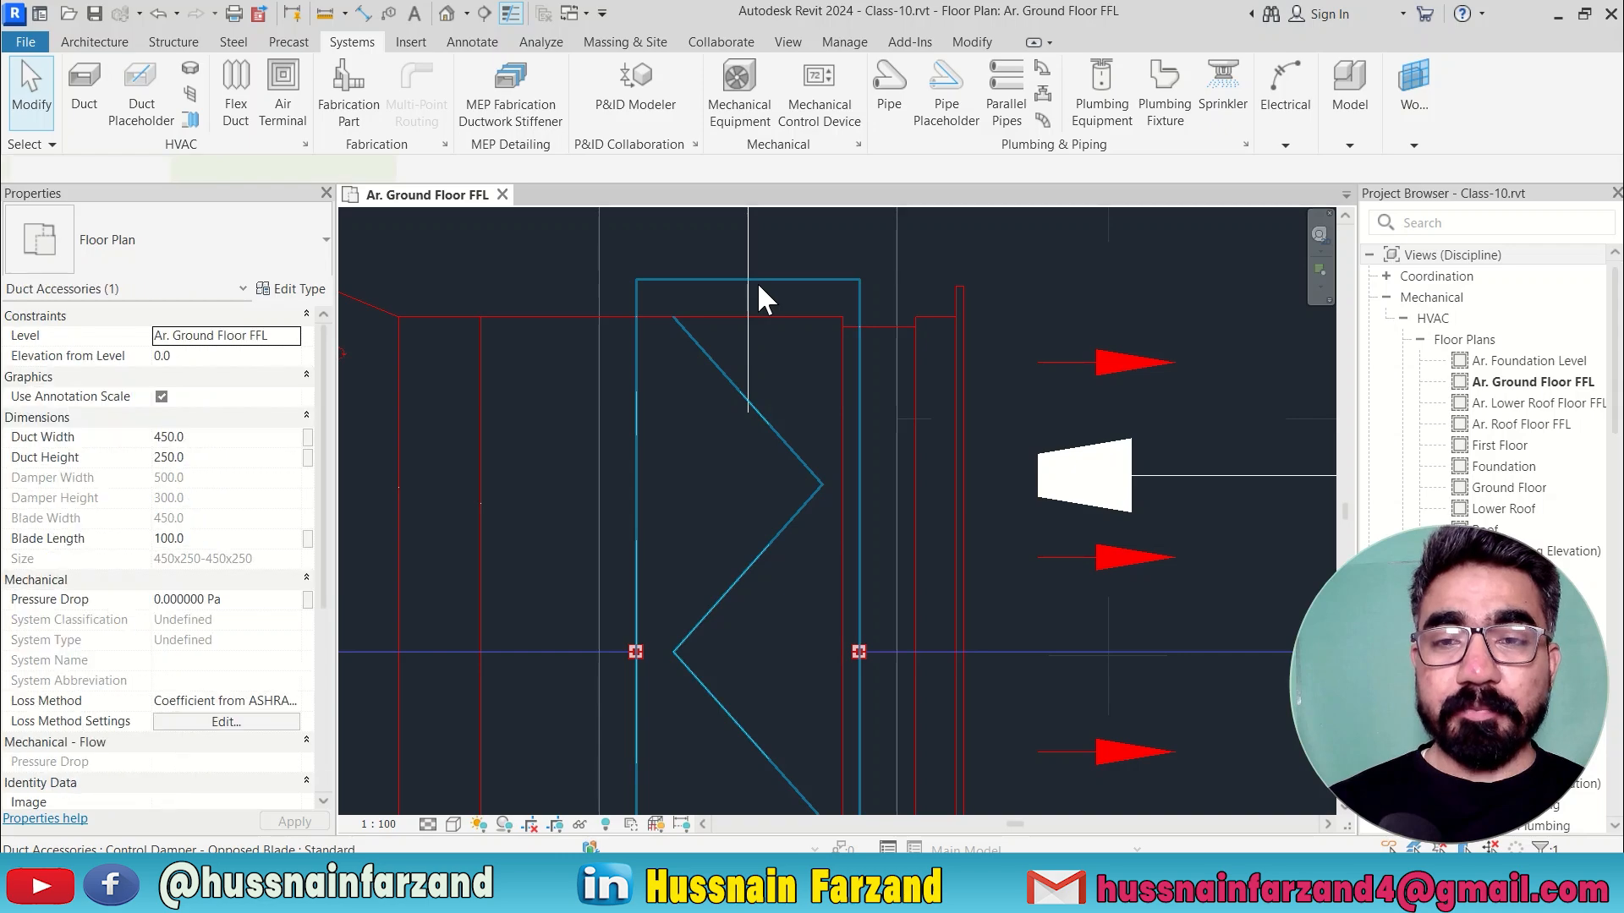
{"action": "scroll", "coordinate": [619, 458], "scroll_direction": "down", "scroll_amount": 2}
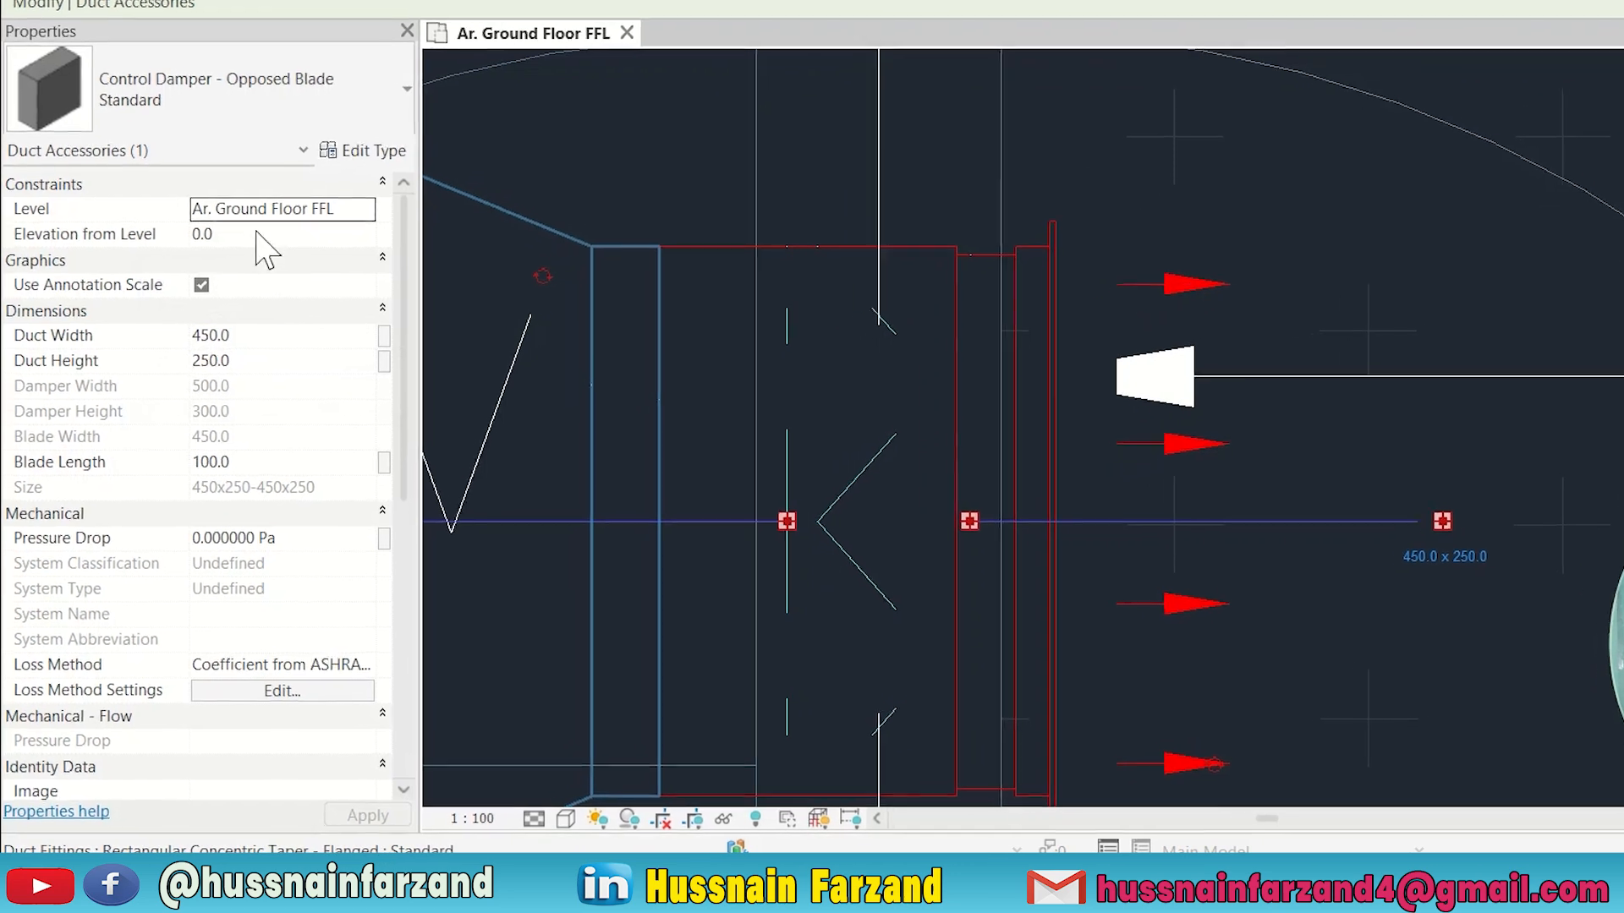
{"action": "left_click", "coordinate": [207, 354]}
{"action": "type", "text": "360"}
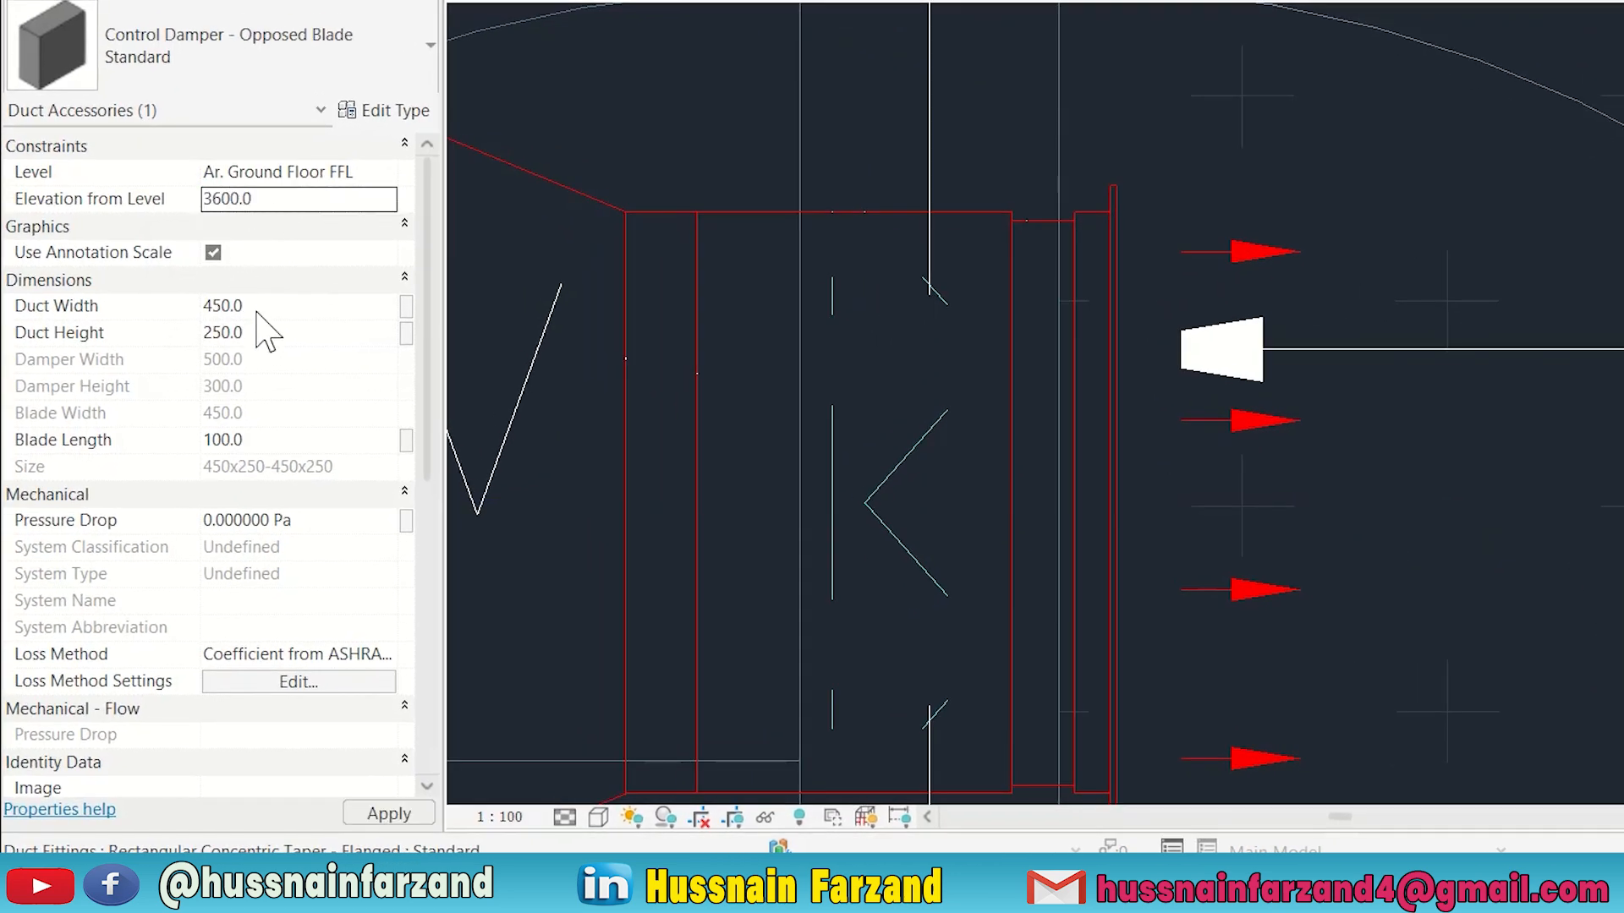
{"action": "left_click", "coordinate": [254, 305]}
{"action": "left_click", "coordinate": [274, 337]}
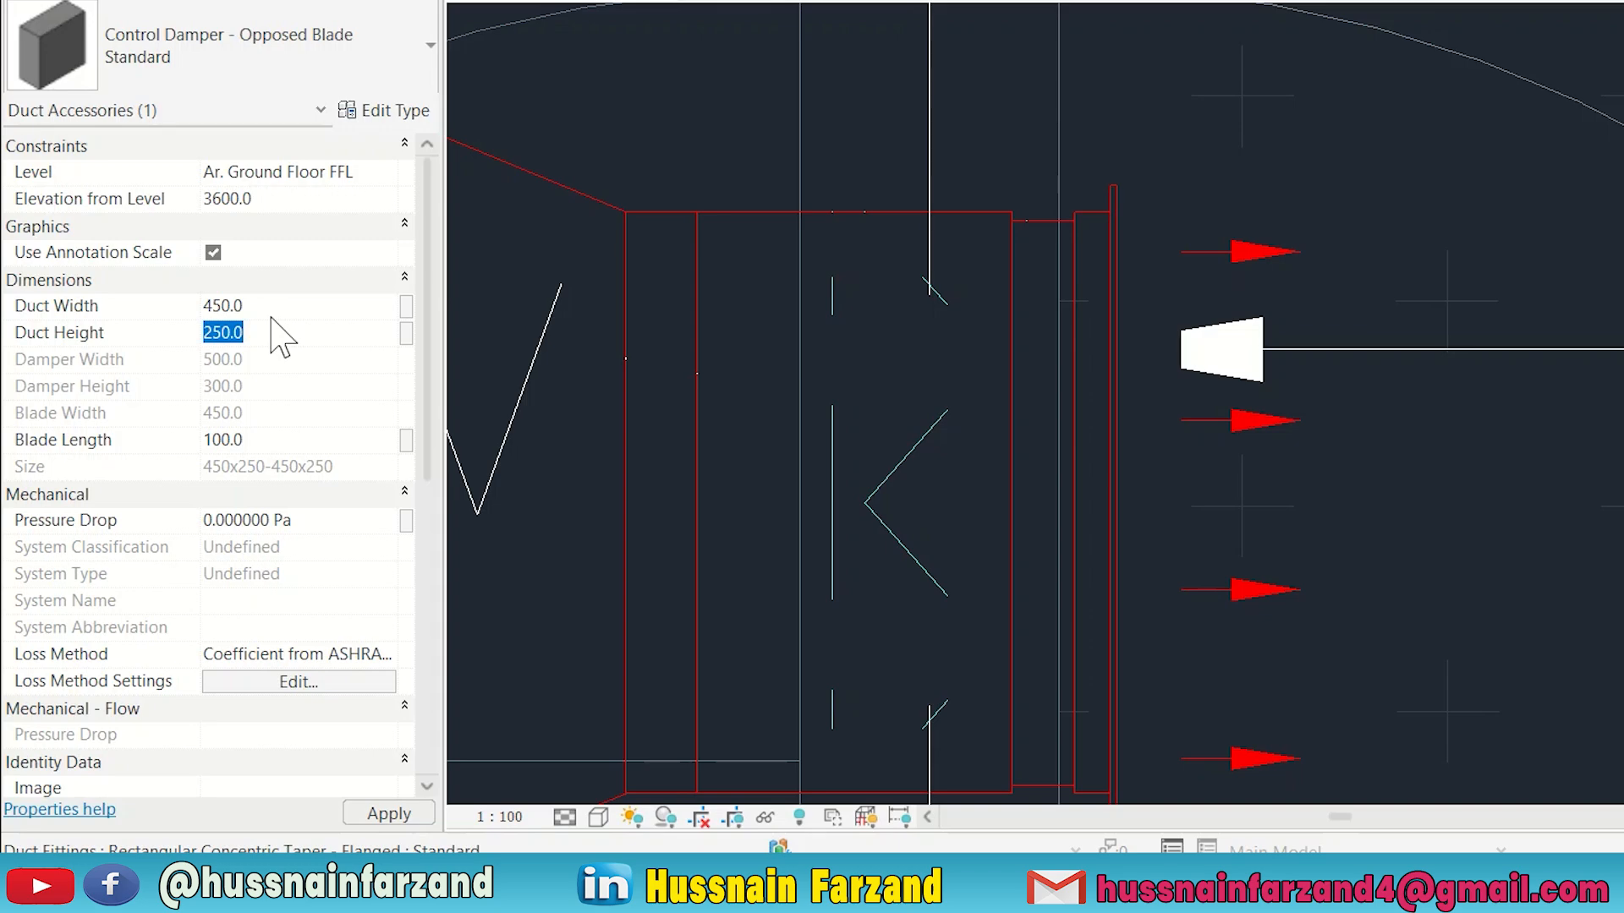
{"action": "scroll", "coordinate": [480, 790], "scroll_direction": "down", "scroll_amount": 2}
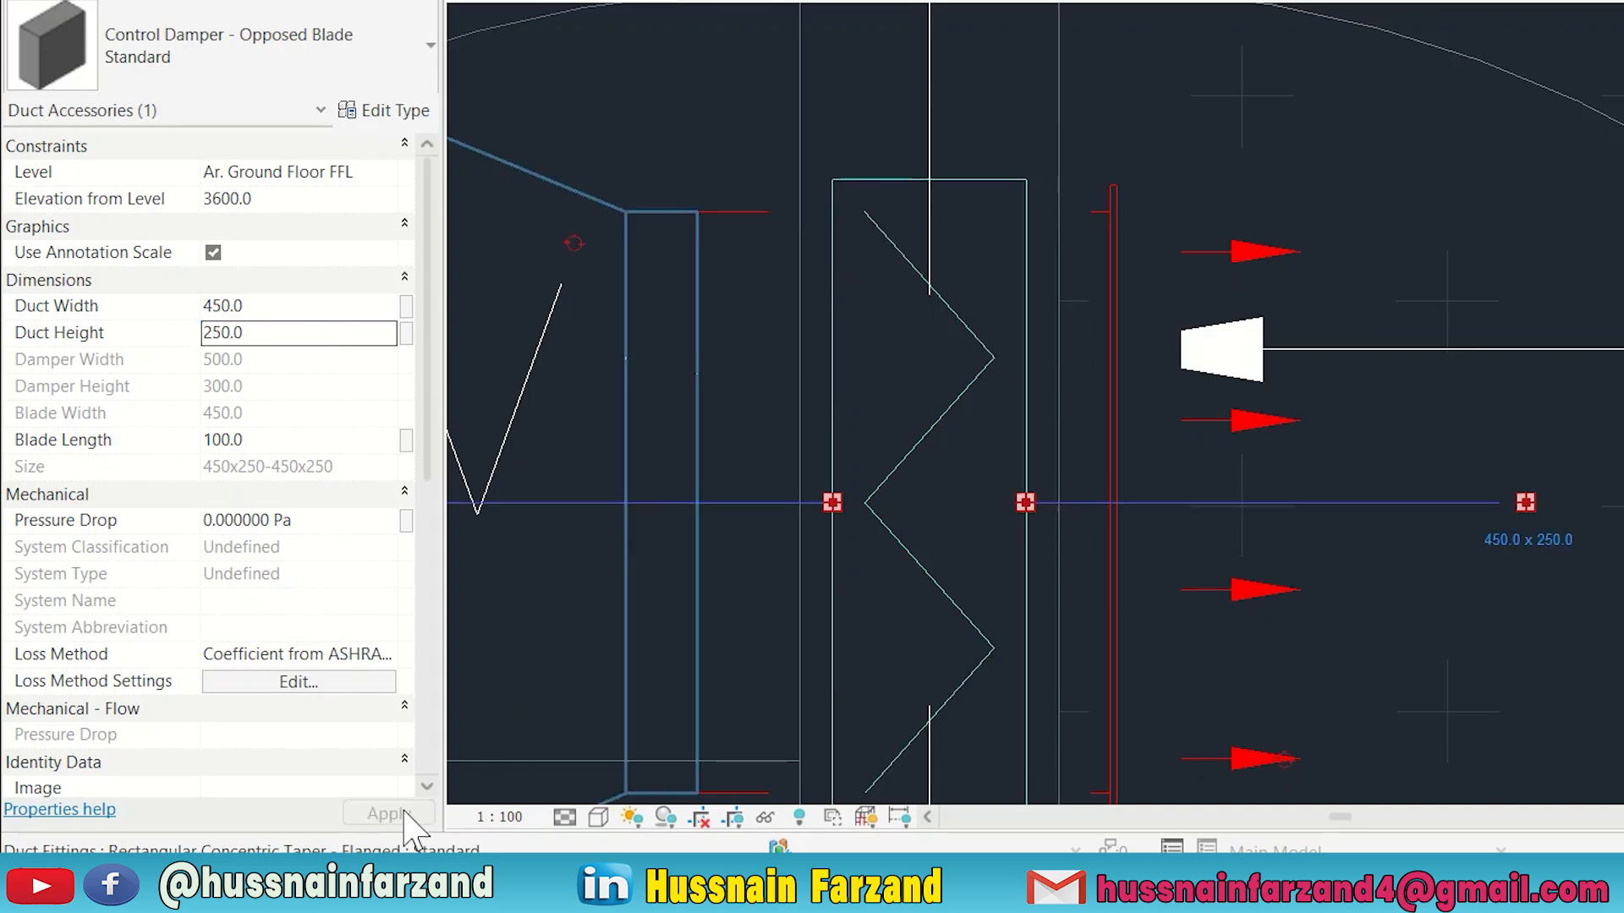
{"action": "scroll", "coordinate": [1205, 497], "scroll_direction": "down", "scroll_amount": 2}
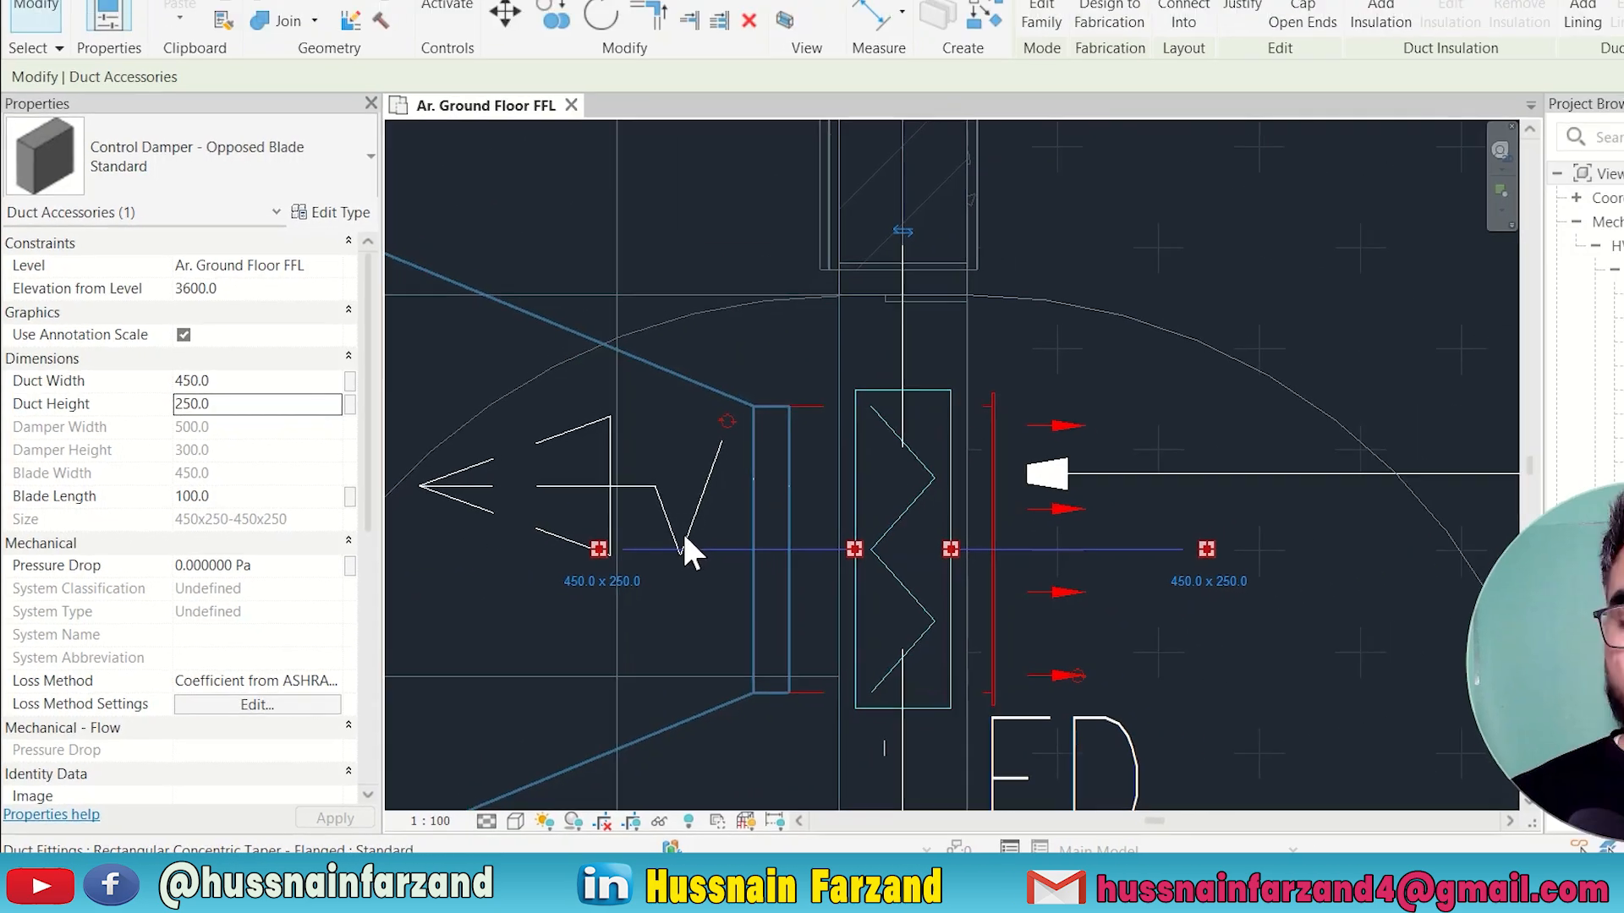
{"action": "key", "text": "Escape"}
{"action": "scroll", "coordinate": [809, 616], "scroll_direction": "down", "scroll_amount": 2}
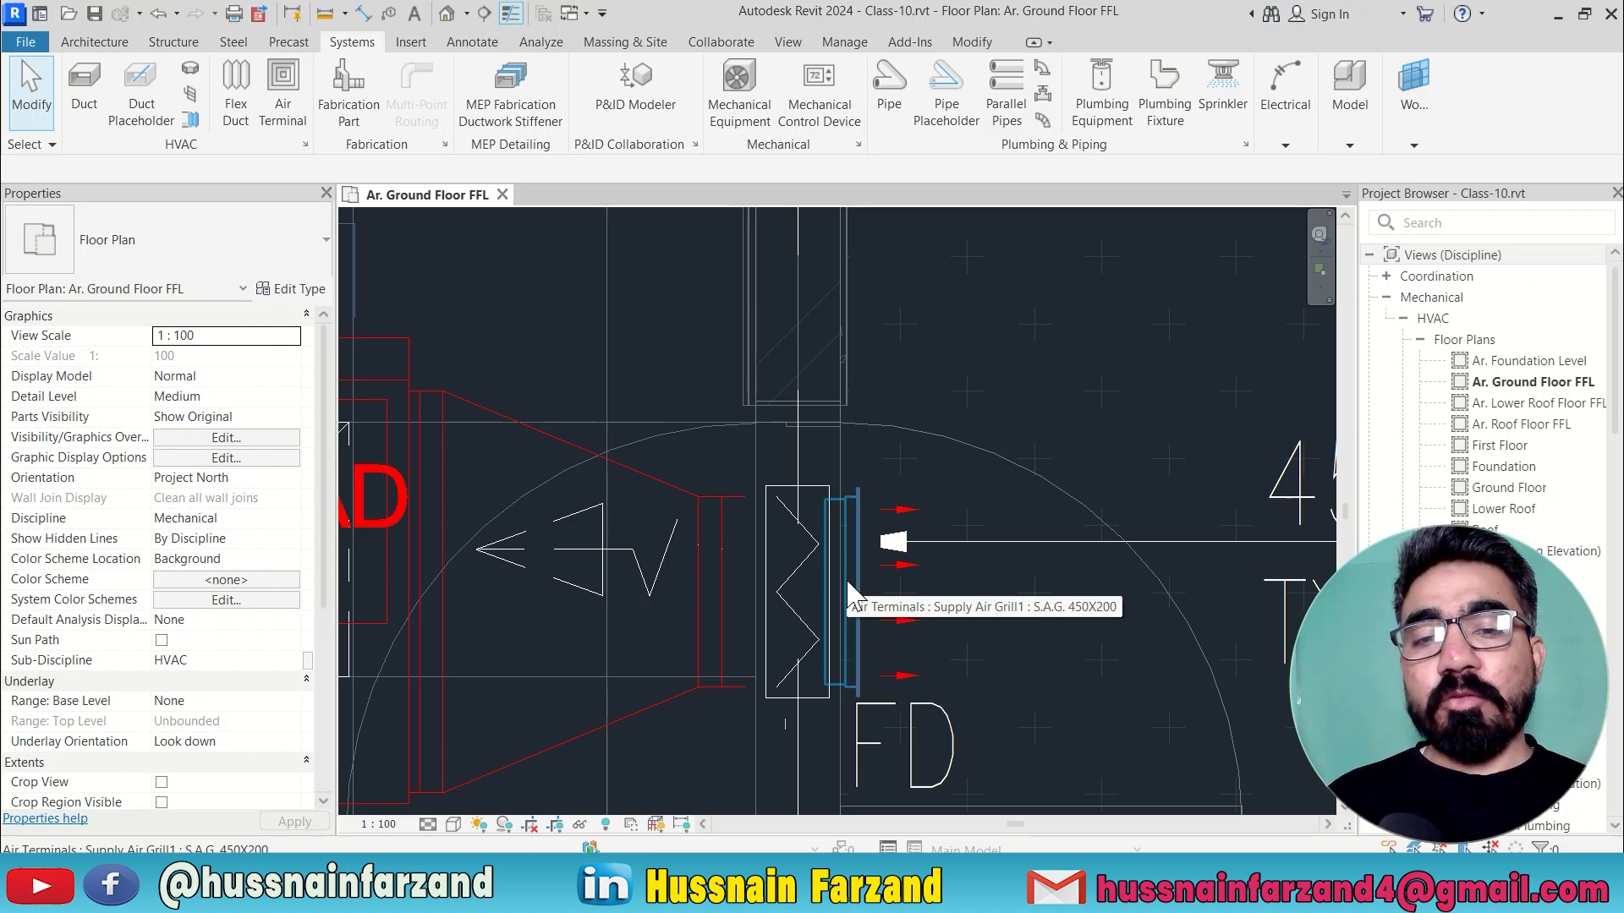
{"action": "middle_click_drag", "start_coordinate": [616, 645], "coordinate": [812, 636]}
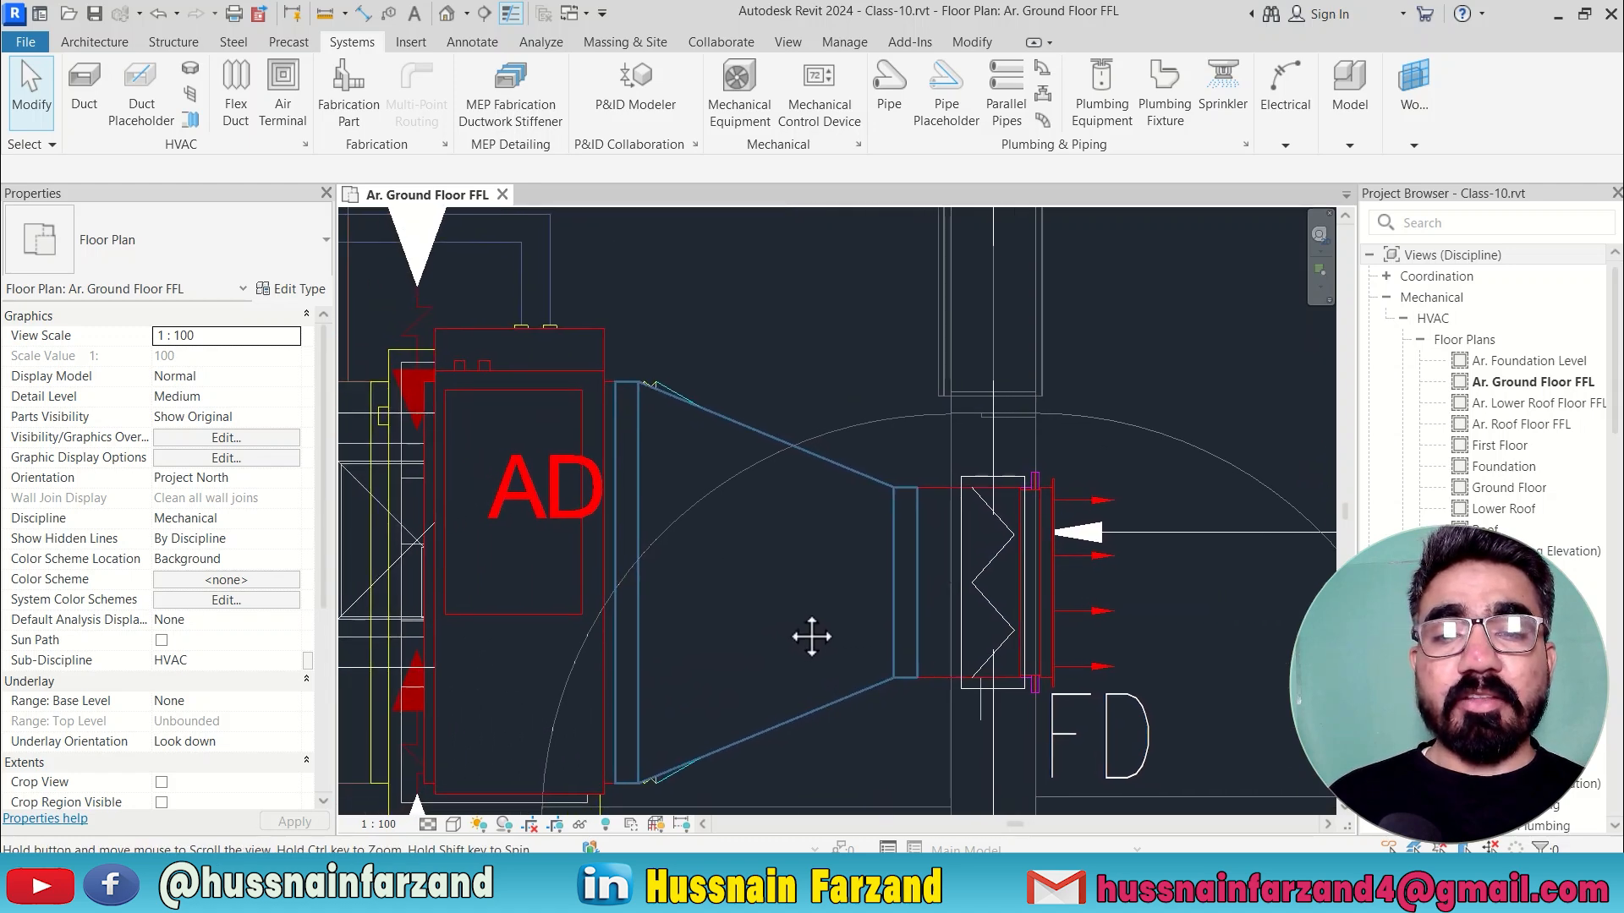
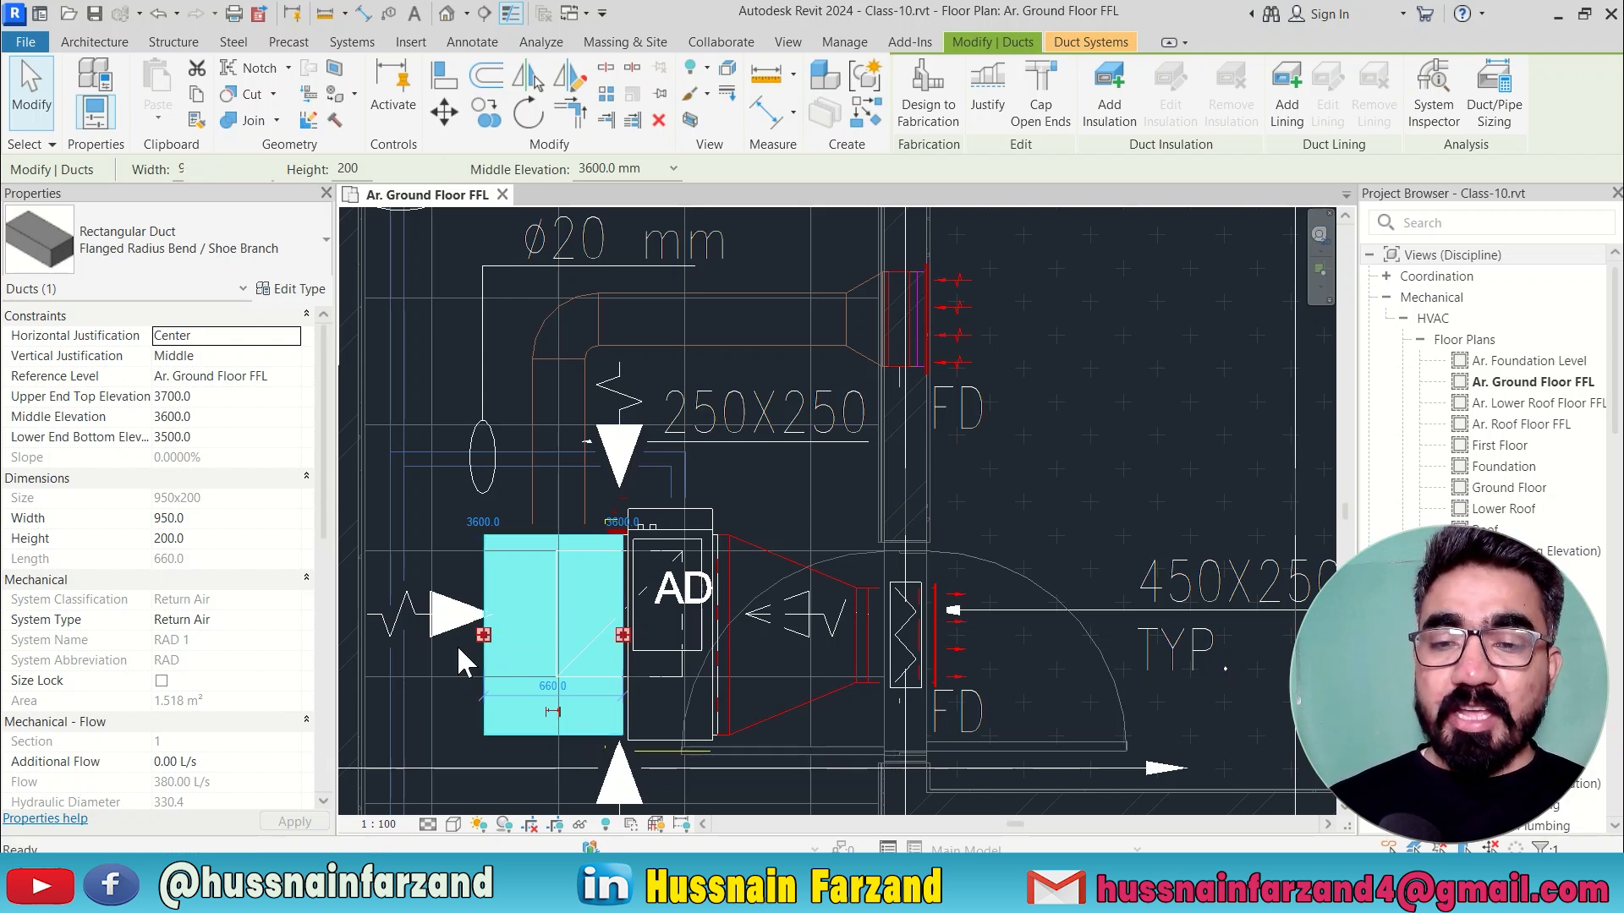
Step: Set up a new rectangular return duct on reference level Ar. Ground Floor FFL with width 250 and height 250
{"action": "key", "text": "d"}
{"action": "key", "text": "t"}
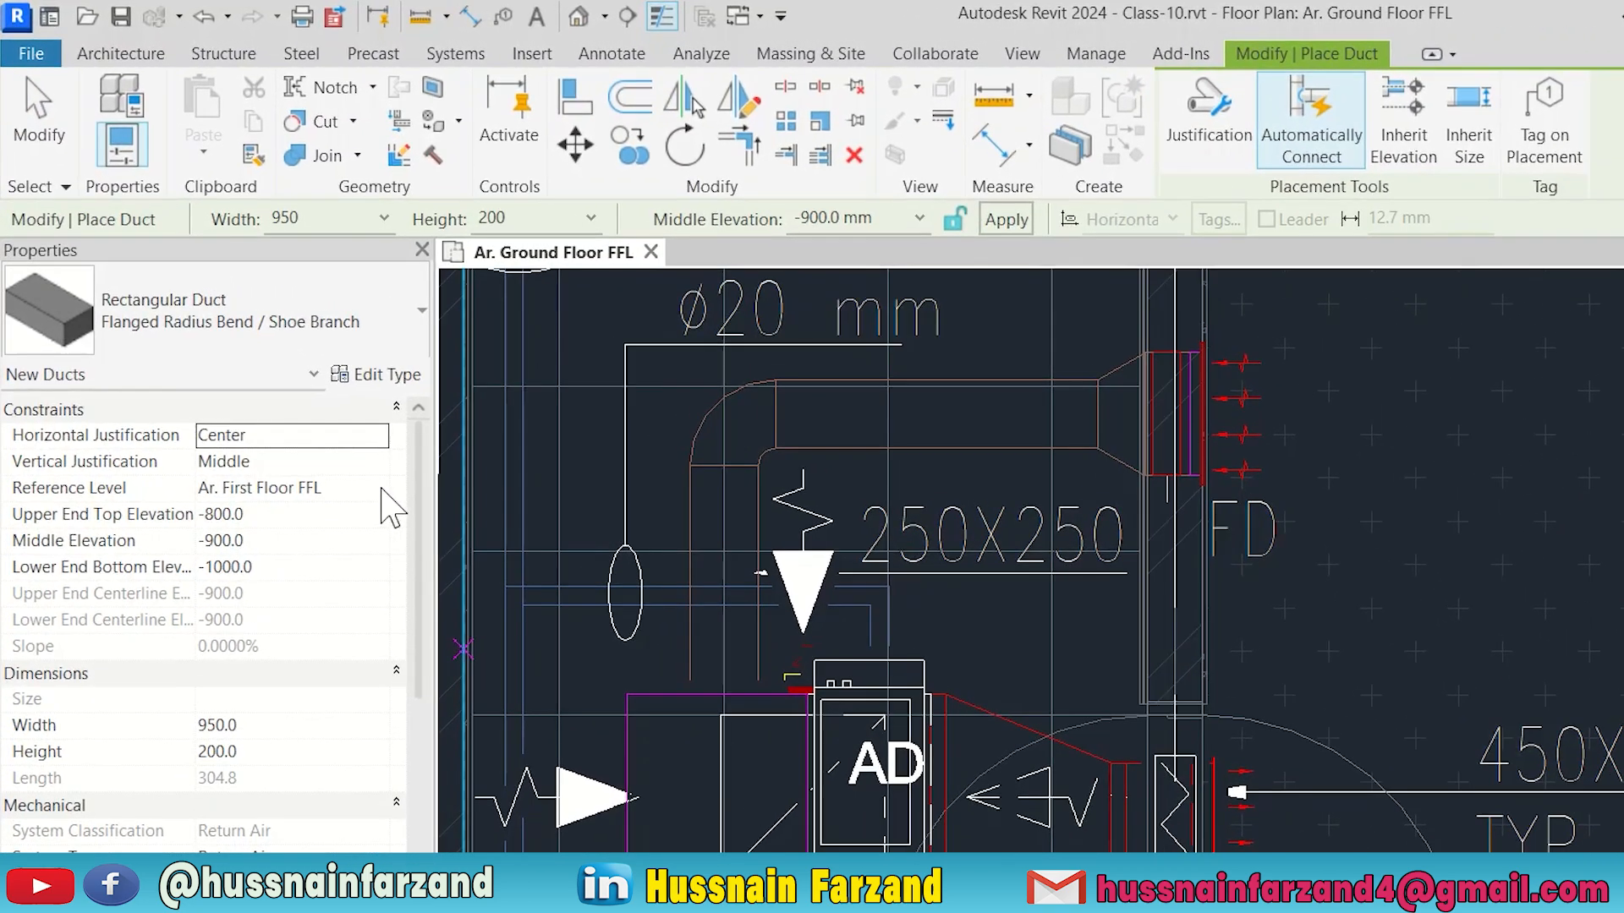
{"action": "left_click", "coordinate": [381, 488]}
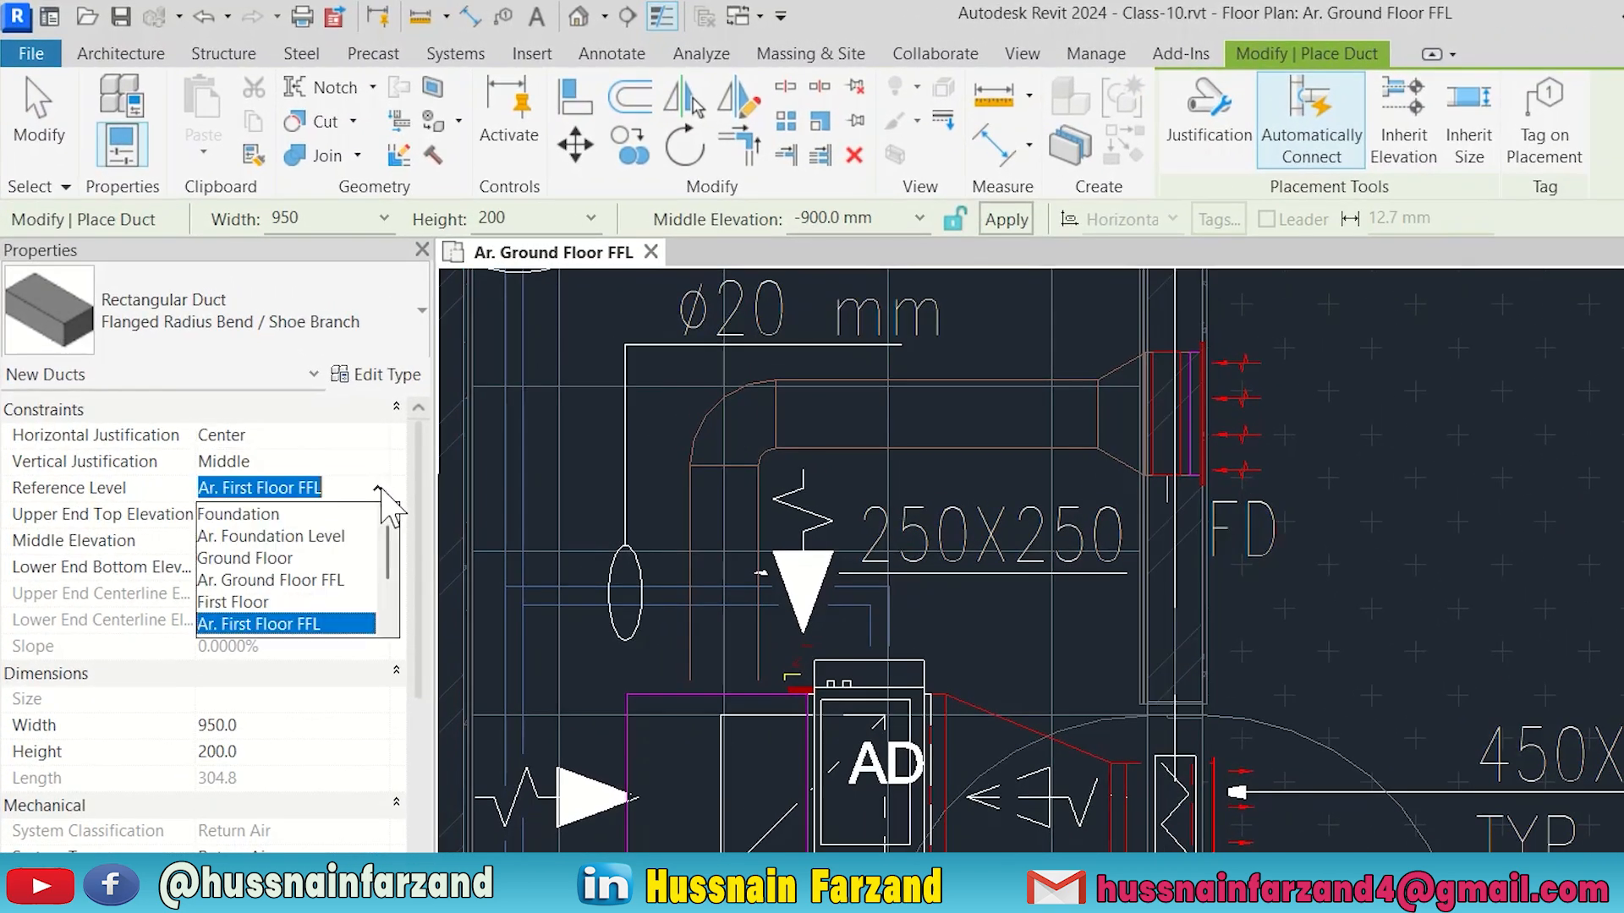
{"action": "left_click", "coordinate": [280, 582]}
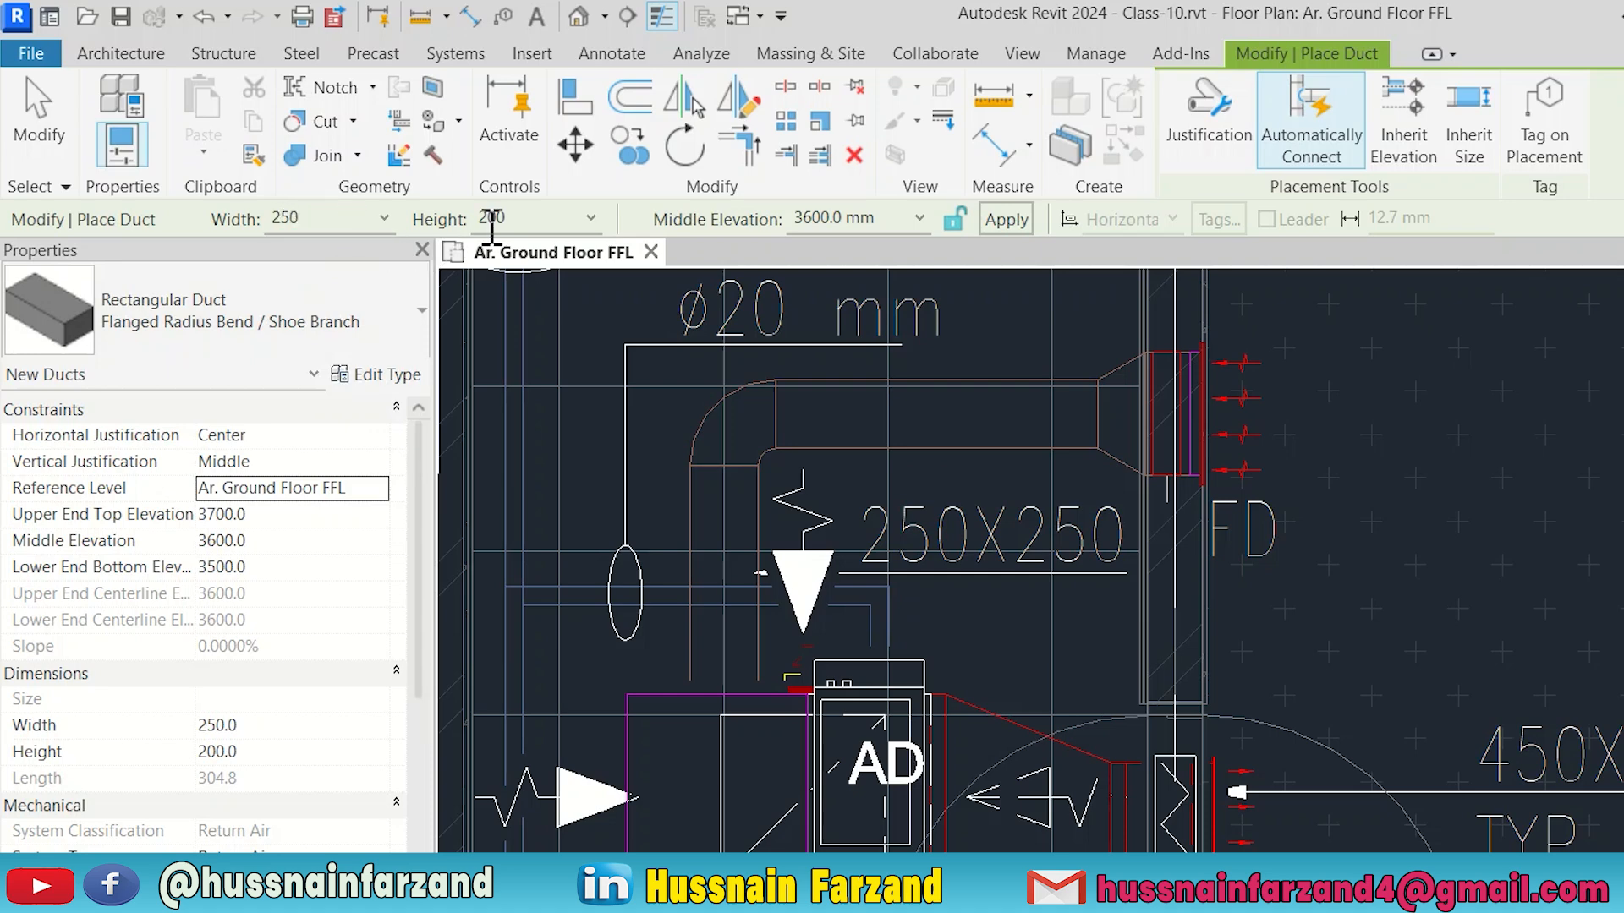
{"action": "type", "text": "0"}
{"action": "key", "text": "Return"}
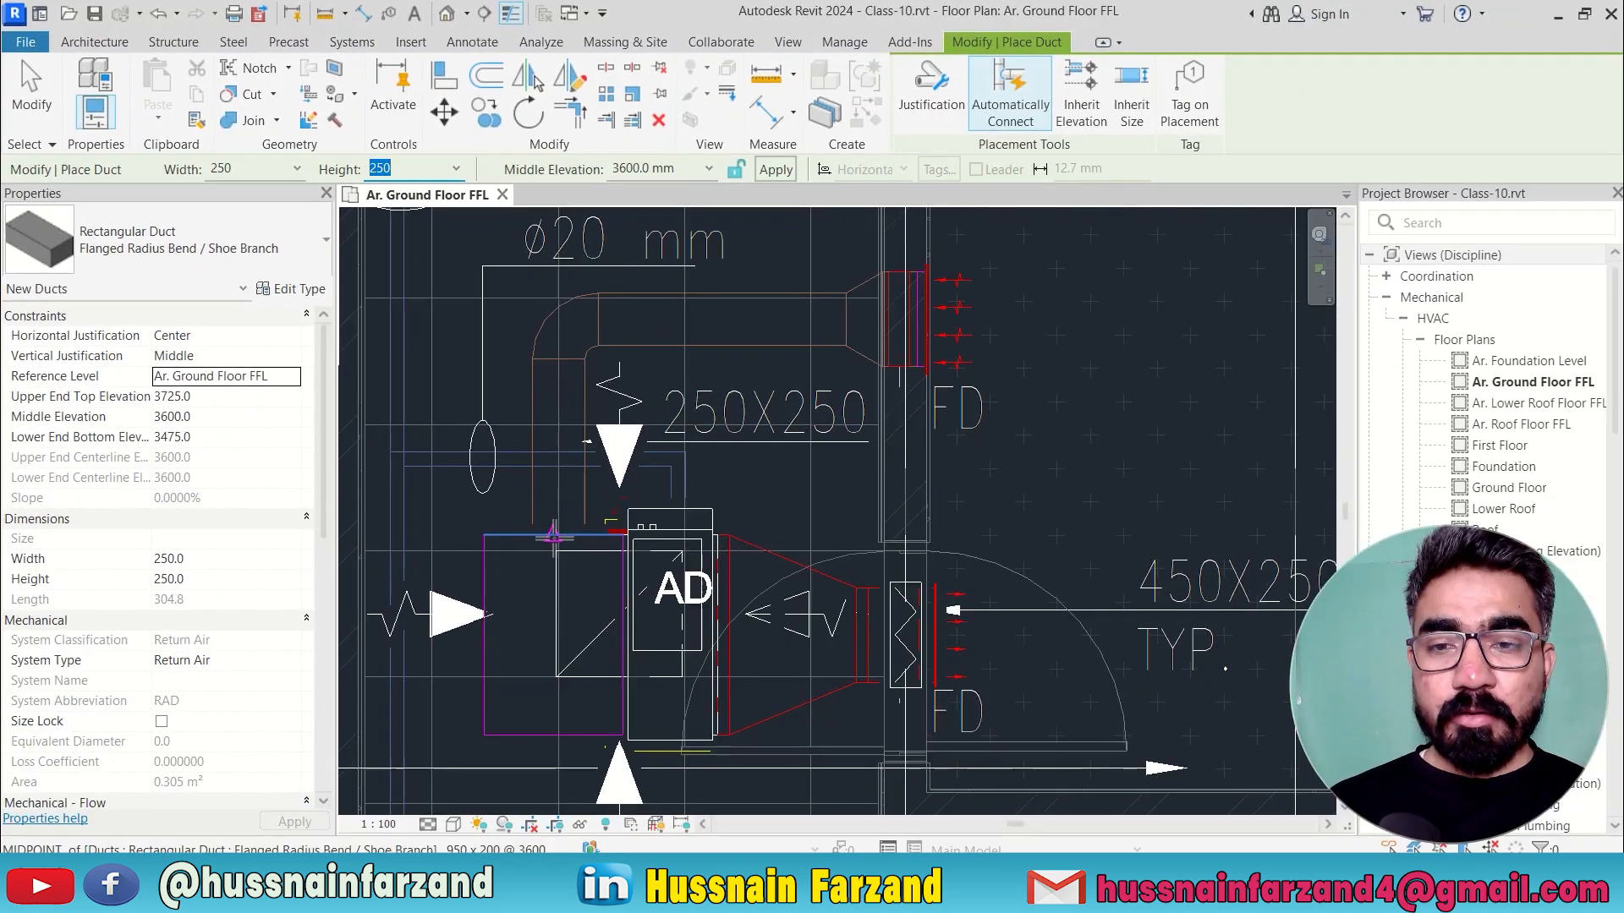
Step: Draw the 250x250 return duct from the 950x200 duct's upper edge, turning 90° into a horizontal run about 1185 mm long toward the return grille
{"action": "scroll", "coordinate": [554, 526], "scroll_direction": "up", "scroll_amount": 3}
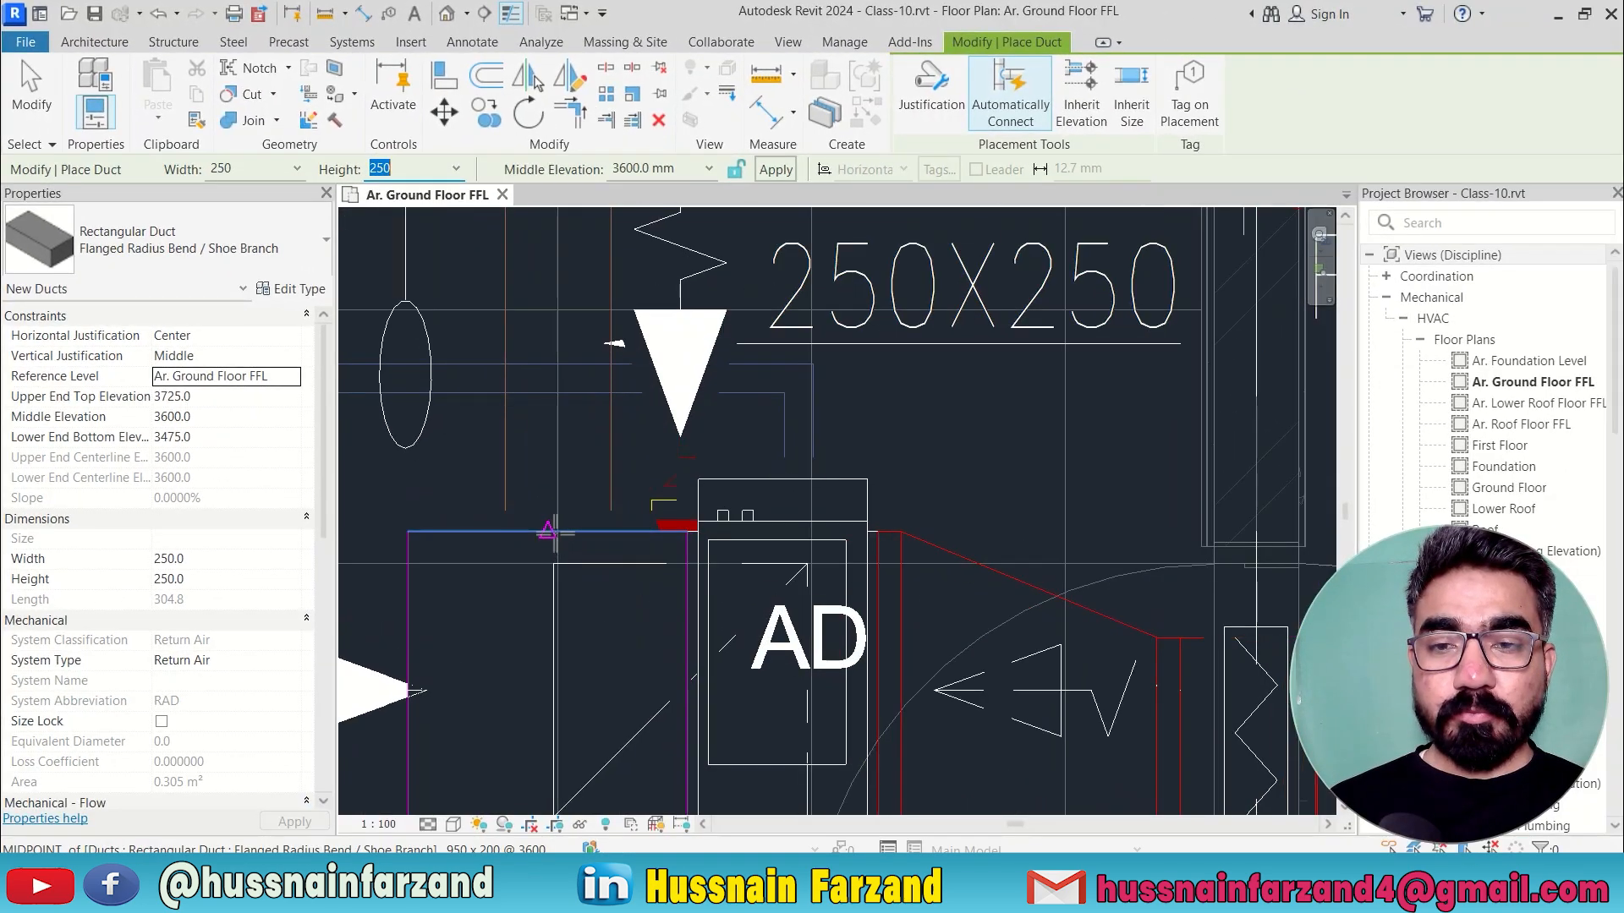
{"action": "scroll", "coordinate": [554, 531], "scroll_direction": "up", "scroll_amount": 2}
{"action": "left_click", "coordinate": [557, 528]}
{"action": "scroll", "coordinate": [556, 528], "scroll_direction": "down", "scroll_amount": 5}
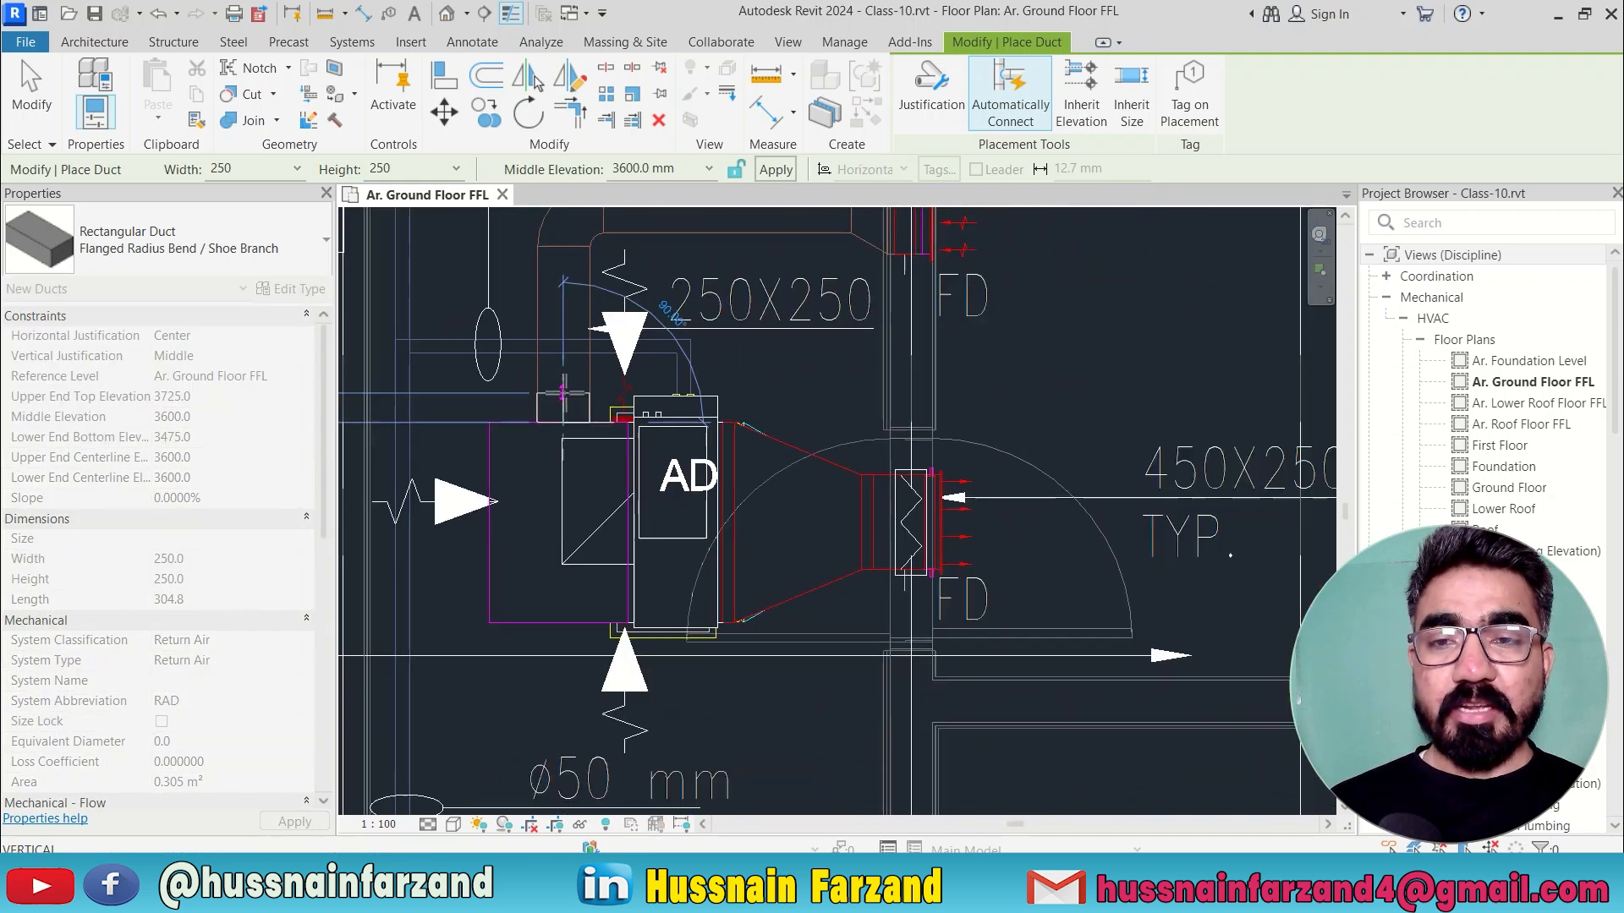
{"action": "scroll", "coordinate": [550, 293], "scroll_direction": "up", "scroll_amount": 1}
{"action": "middle_click_drag", "start_coordinate": [552, 292], "coordinate": [577, 407]}
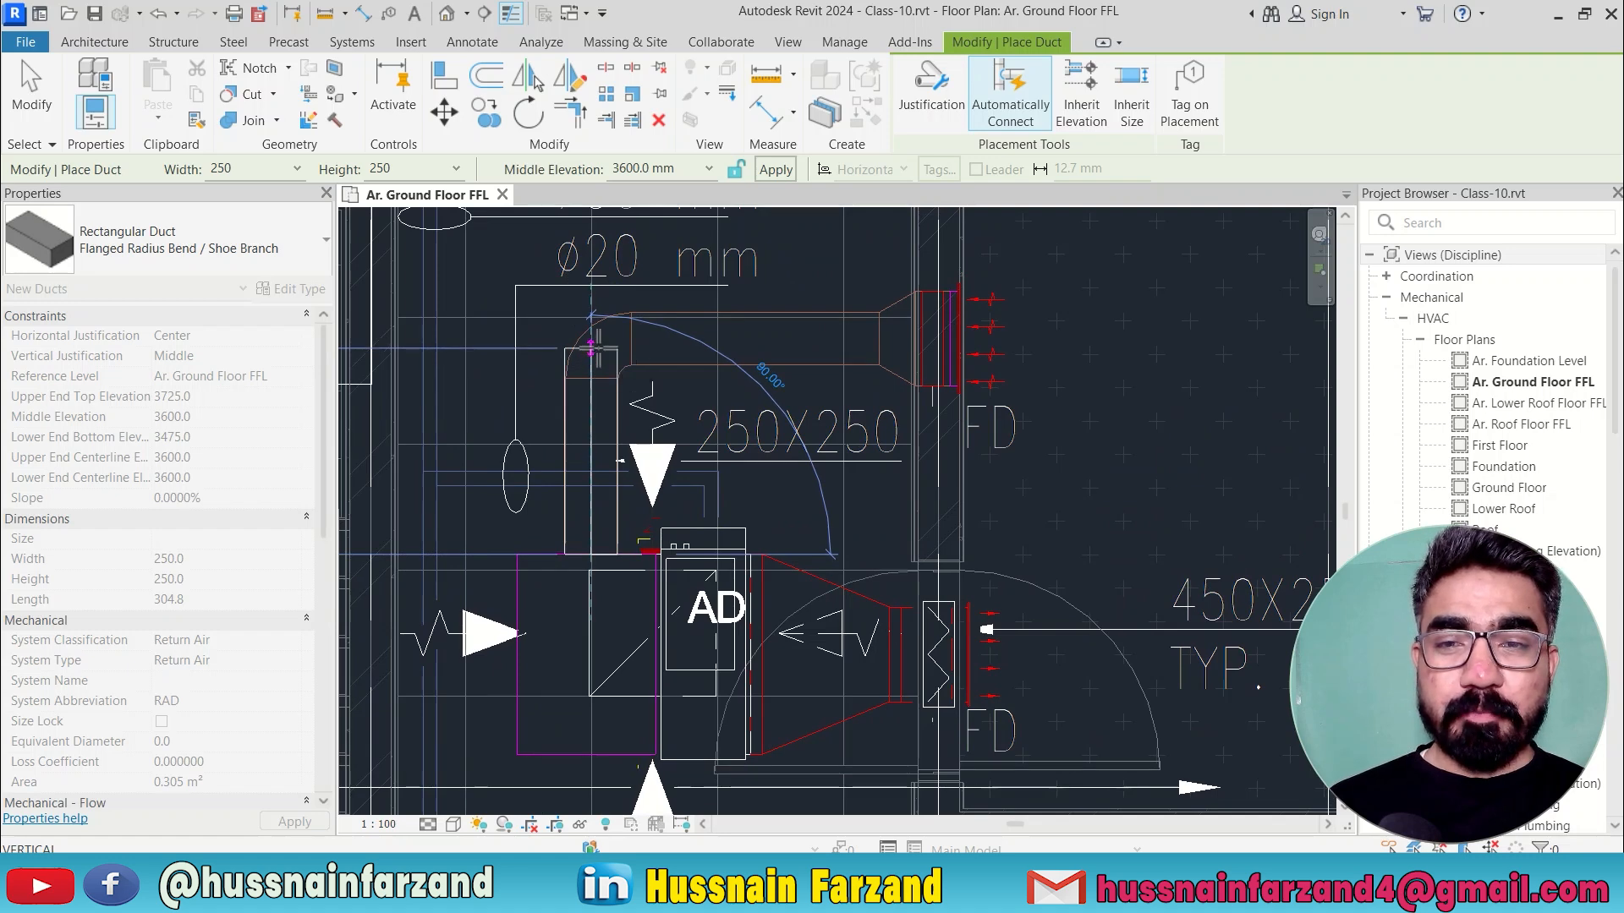
{"action": "left_click", "coordinate": [592, 347]}
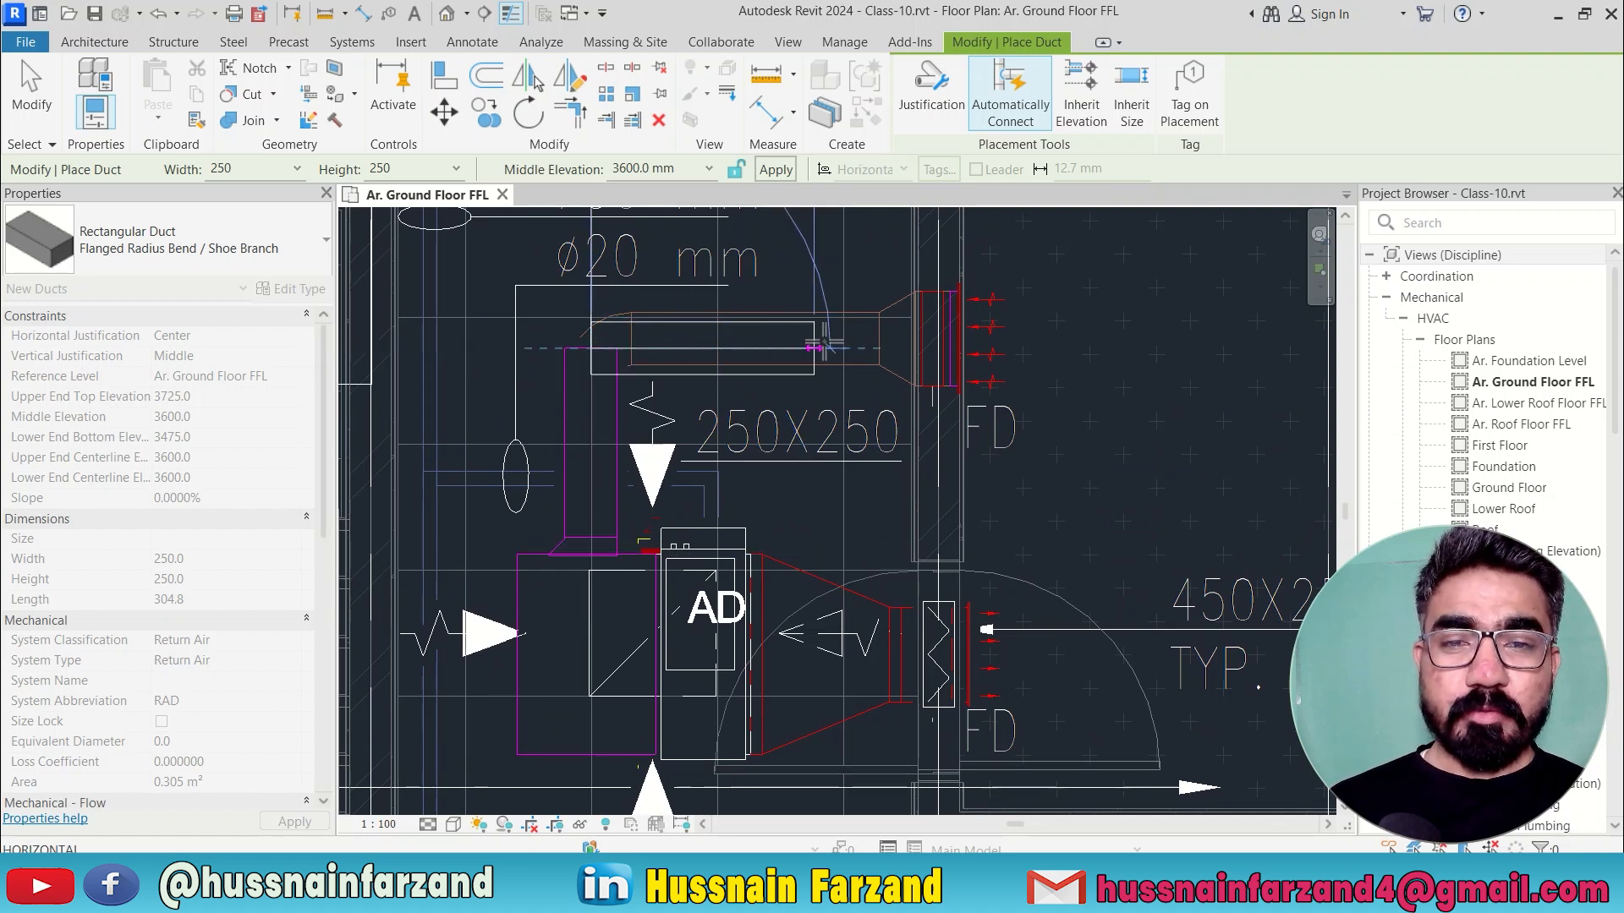
{"action": "scroll", "coordinate": [894, 347], "scroll_direction": "up", "scroll_amount": 4}
{"action": "left_click", "coordinate": [746, 405]}
{"action": "key", "text": "Escape"}
{"action": "key", "text": "Escape"}
{"action": "scroll", "coordinate": [721, 387], "scroll_direction": "down", "scroll_amount": 4}
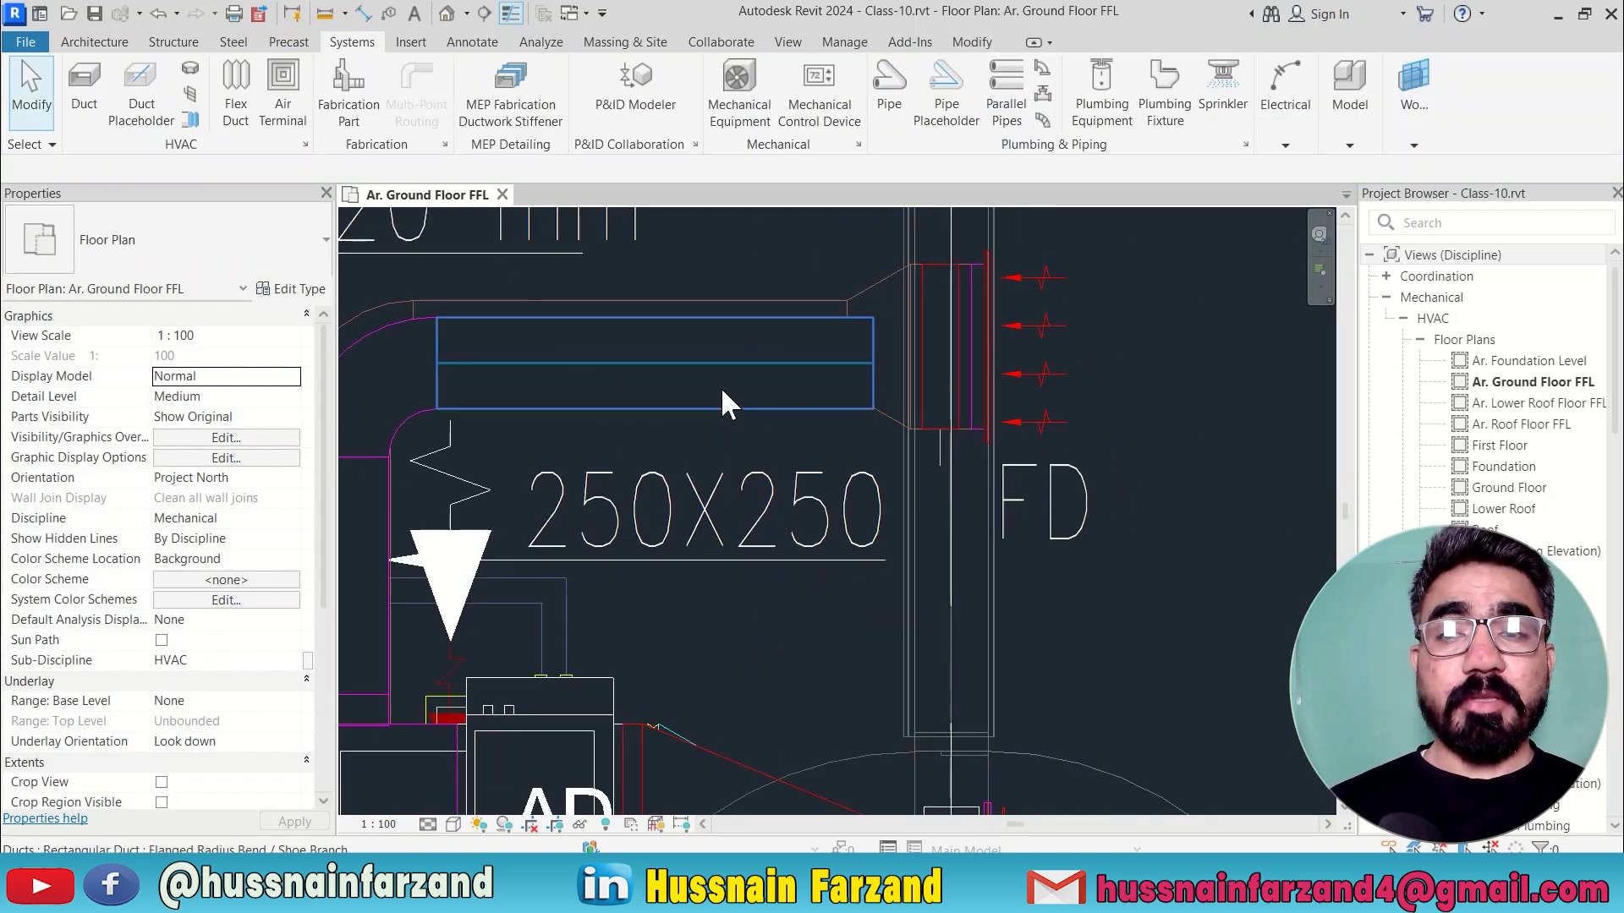
Step: Nudge the horizontal 250x250 return duct slightly upward to line it up with the duct outline in the linked drawing
{"action": "left_click", "coordinate": [672, 380]}
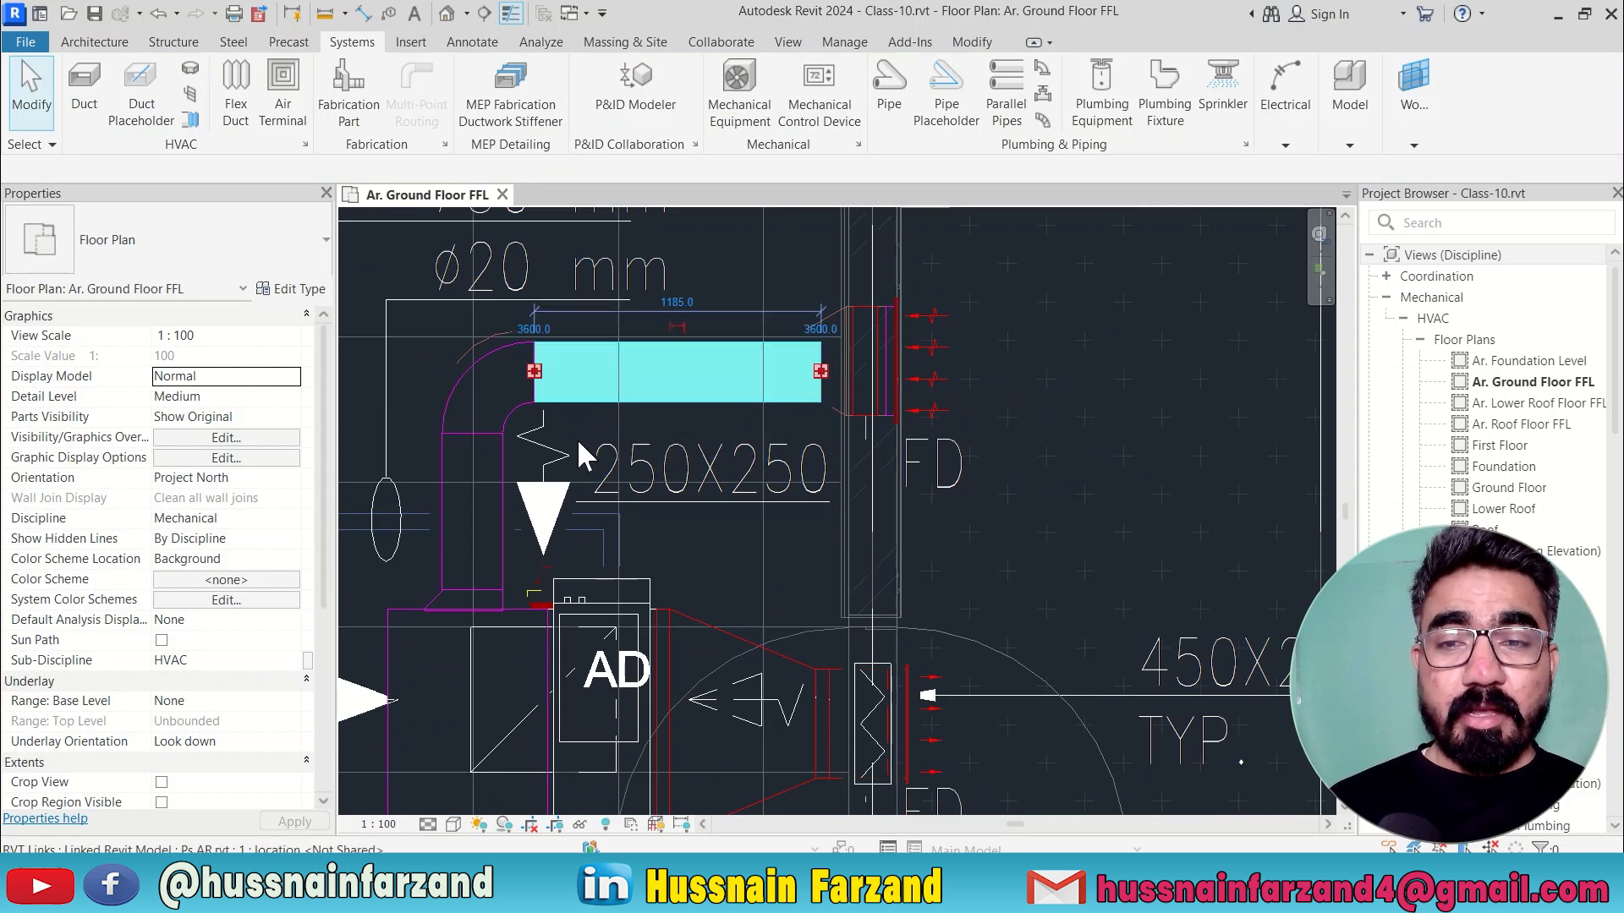
{"action": "key", "text": "Escape"}
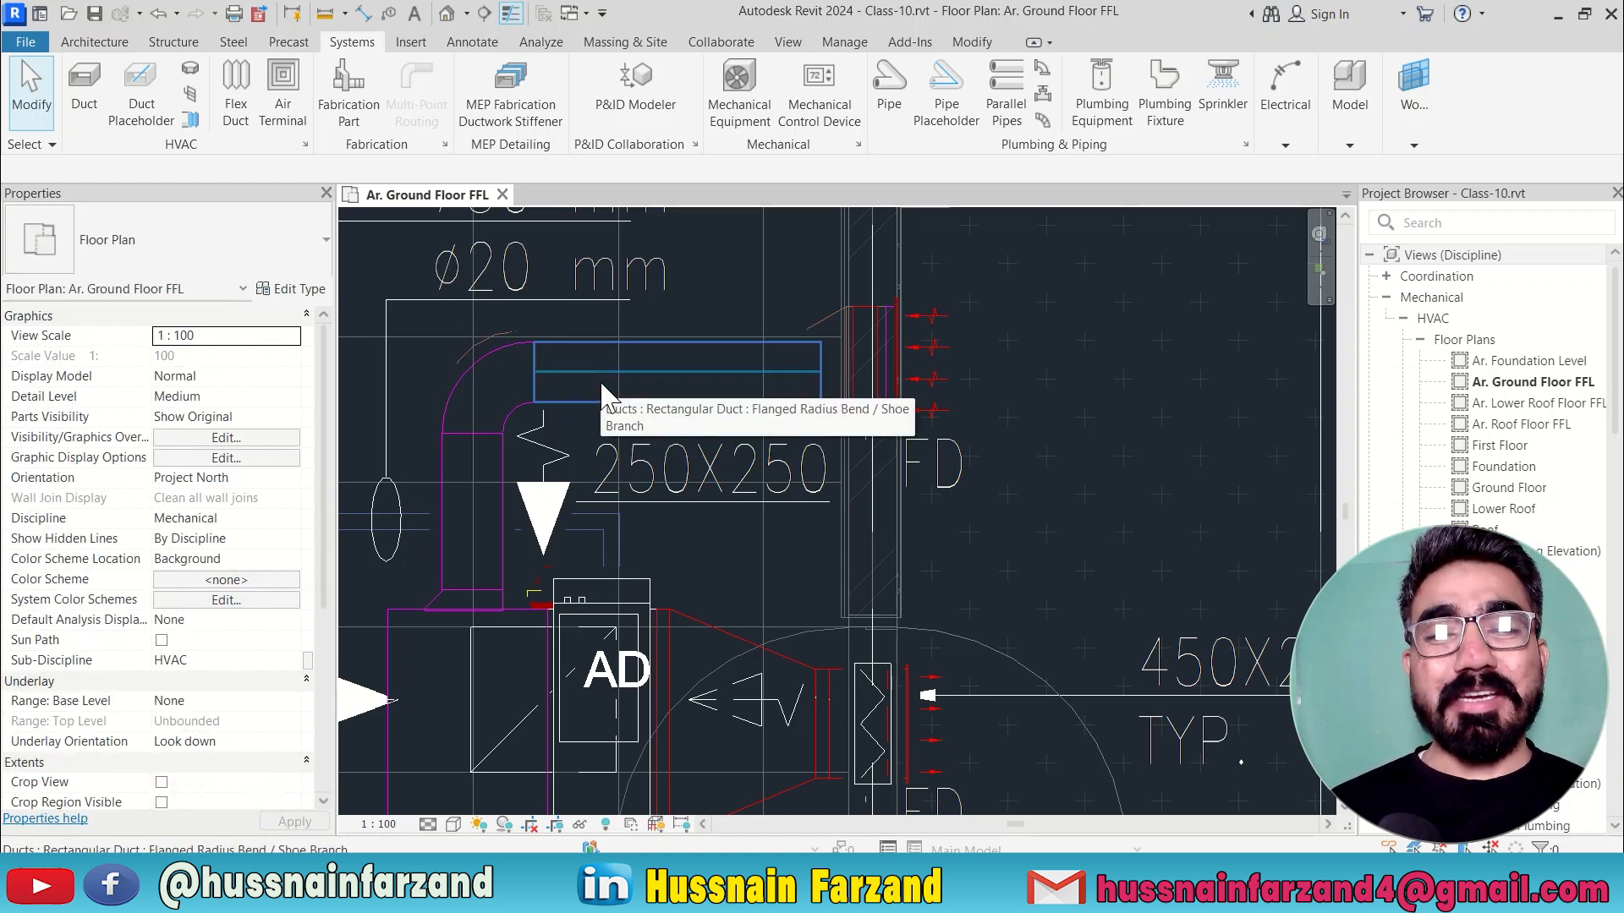
{"action": "left_click", "coordinate": [600, 391]}
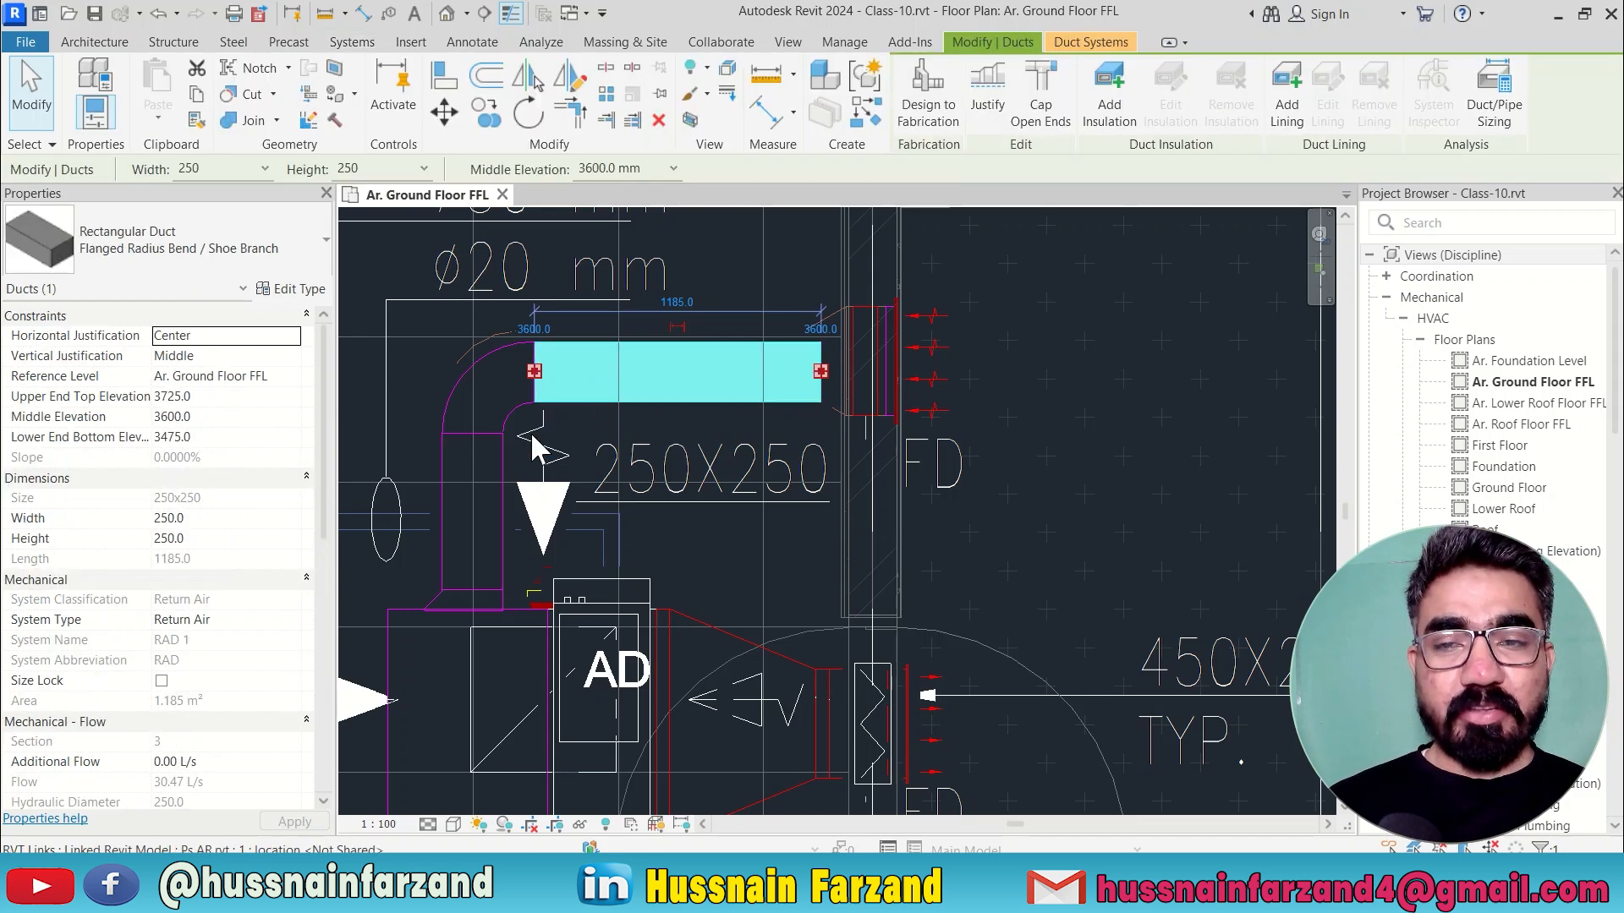
{"action": "key", "text": "Up"}
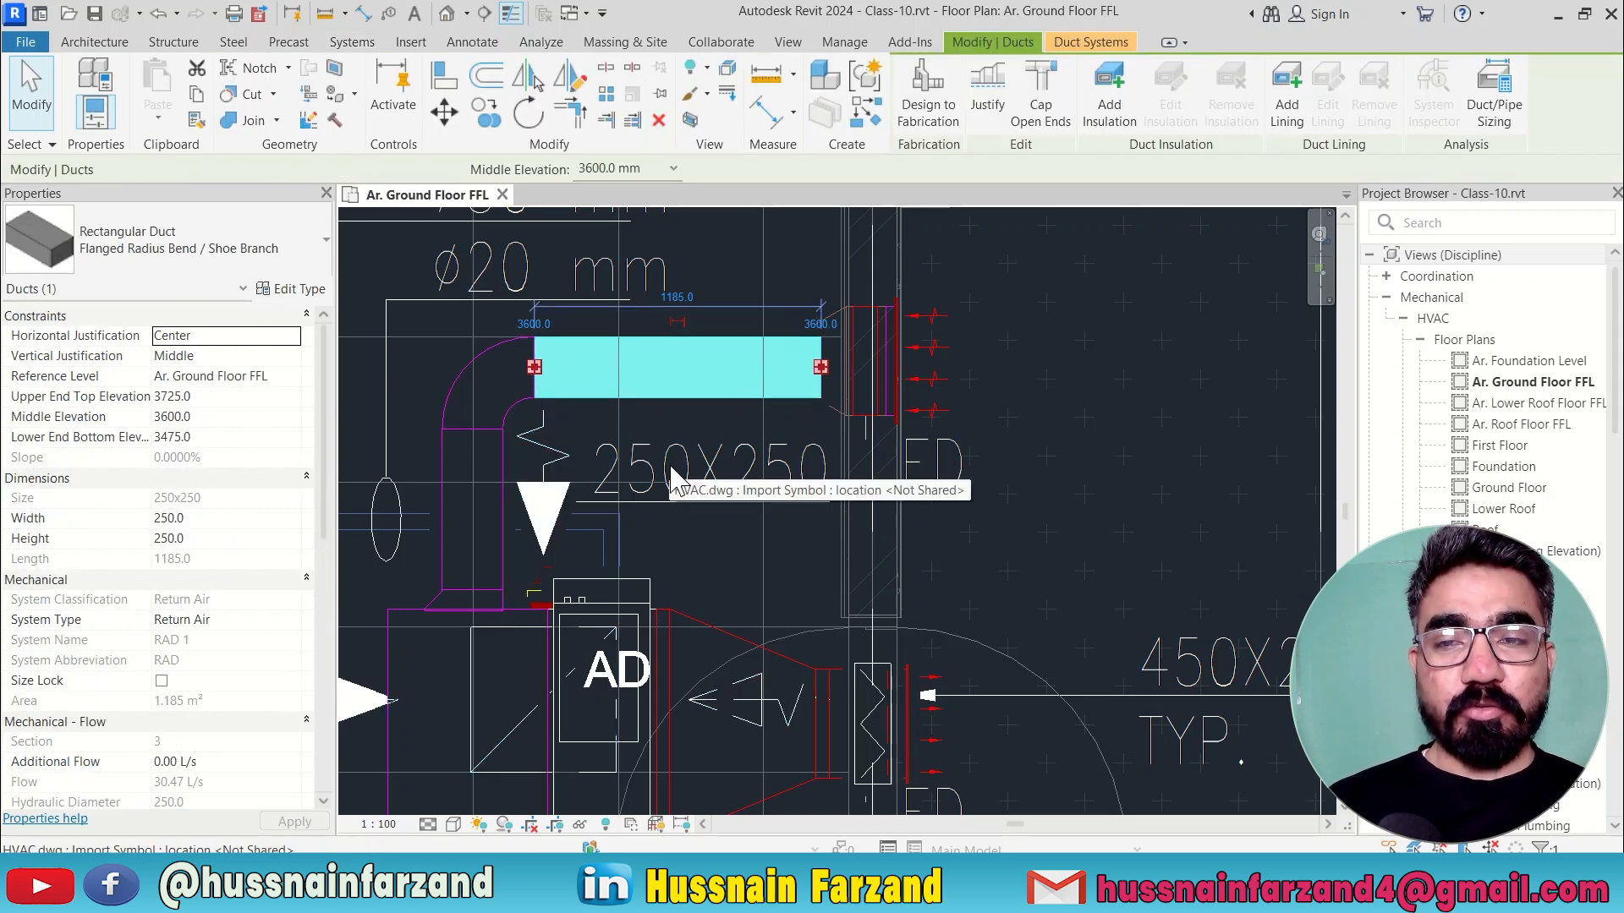
{"action": "scroll", "coordinate": [710, 376], "scroll_direction": "up", "scroll_amount": 1}
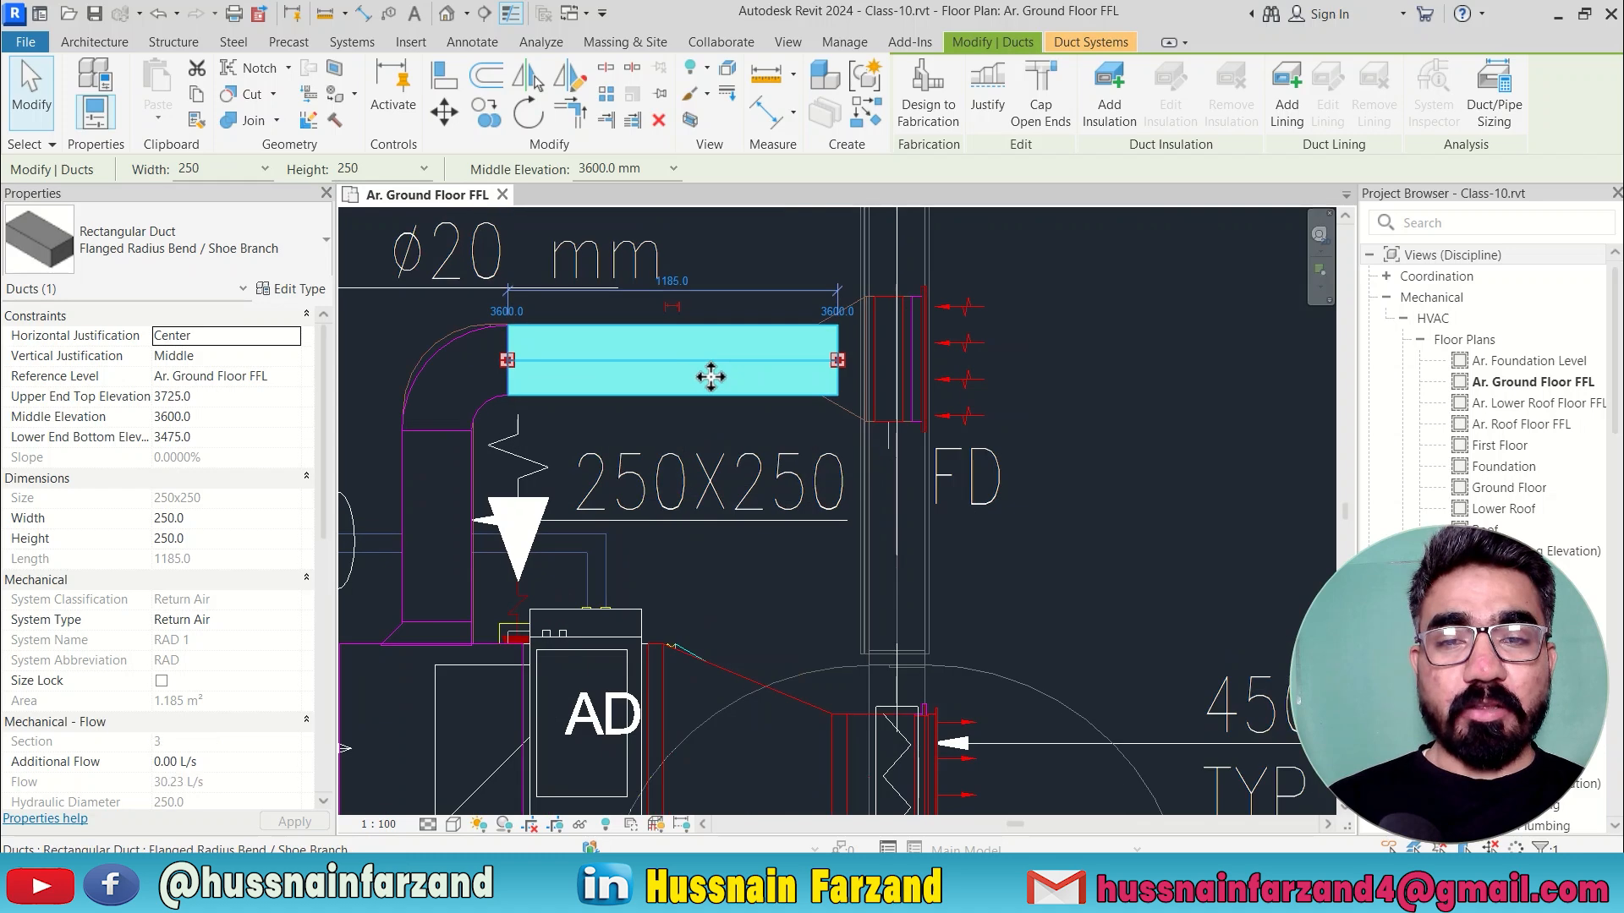
{"action": "key", "text": "Up"}
{"action": "scroll", "coordinate": [698, 389], "scroll_direction": "down", "scroll_amount": 1}
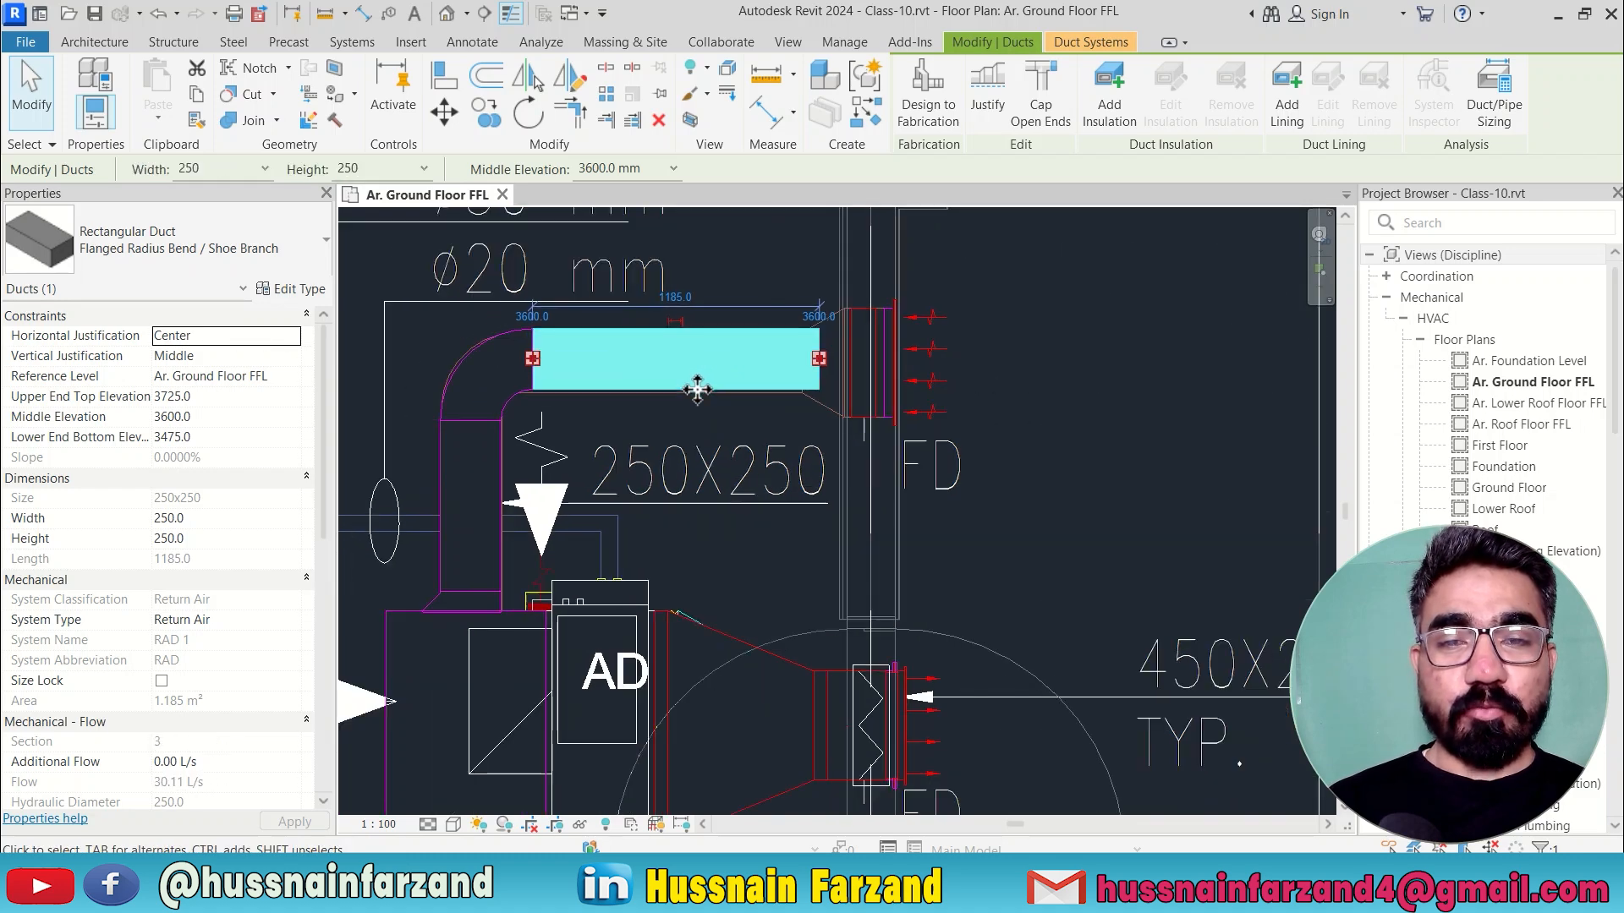
{"action": "scroll", "coordinate": [895, 311], "scroll_direction": "up", "scroll_amount": 4}
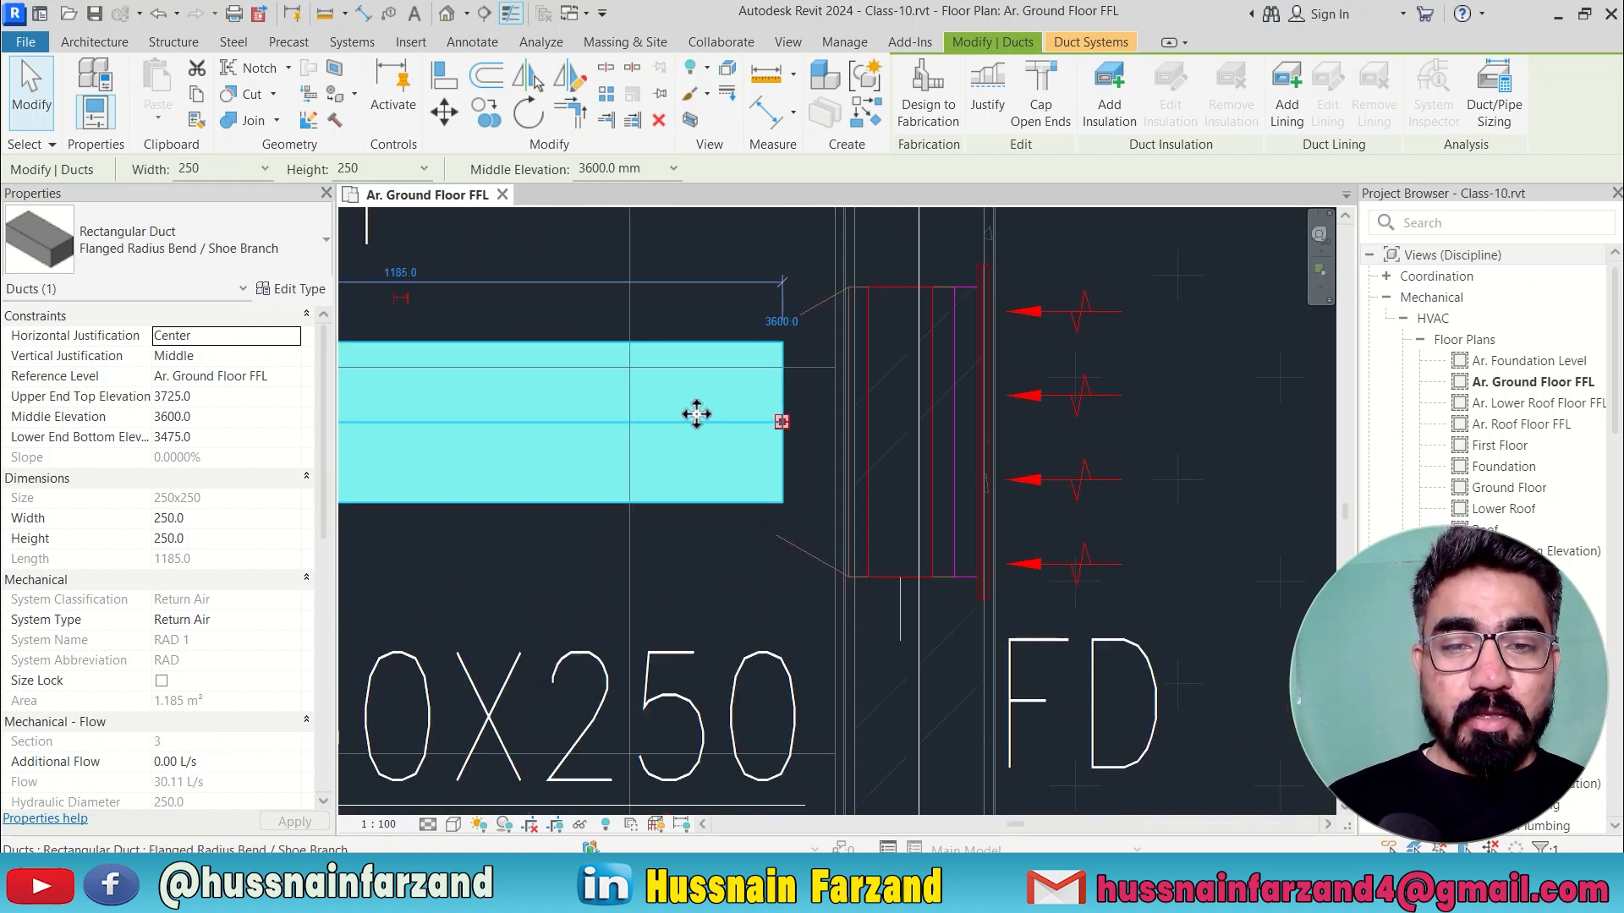
{"action": "scroll", "coordinate": [696, 414], "scroll_direction": "up", "scroll_amount": 2}
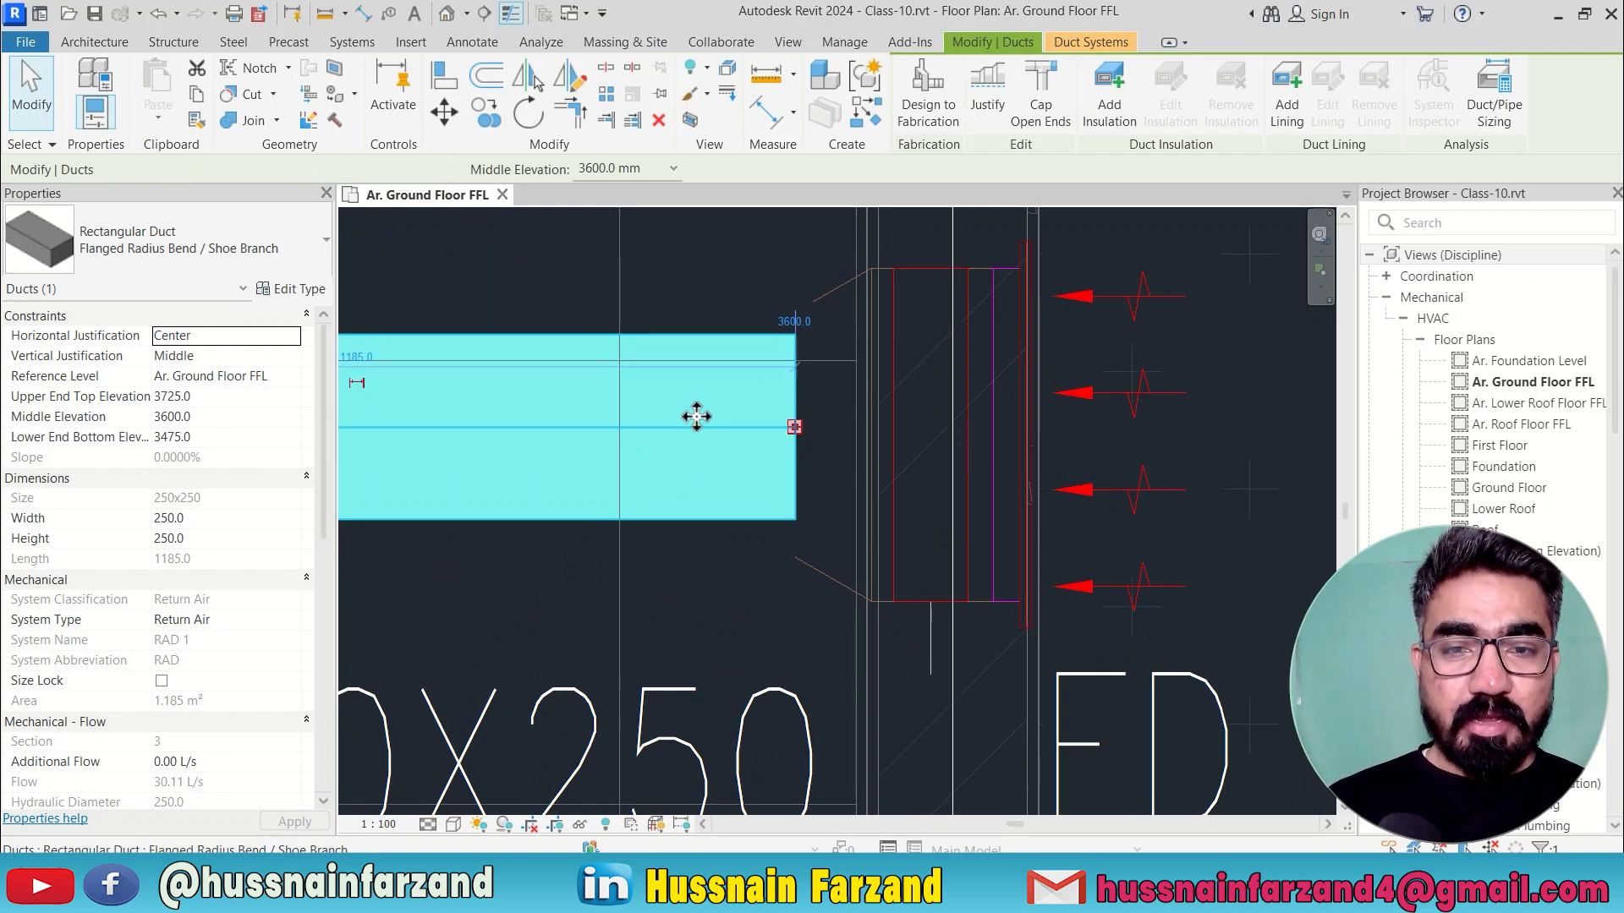
{"action": "key", "text": "Down"}
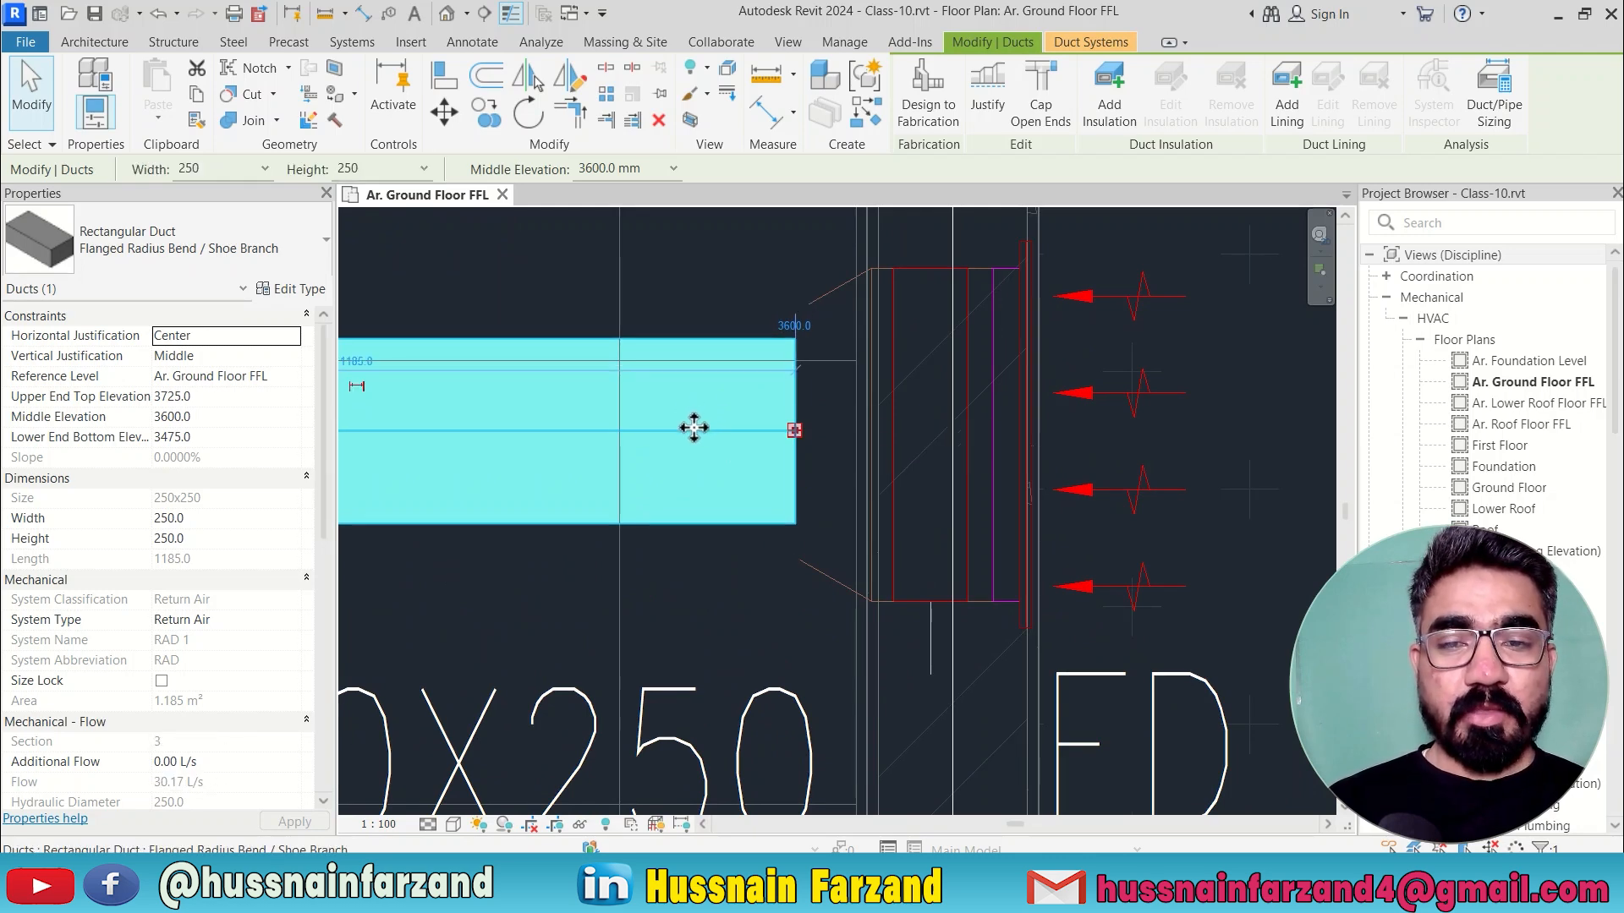
{"action": "scroll", "coordinate": [693, 428], "scroll_direction": "down", "scroll_amount": 2}
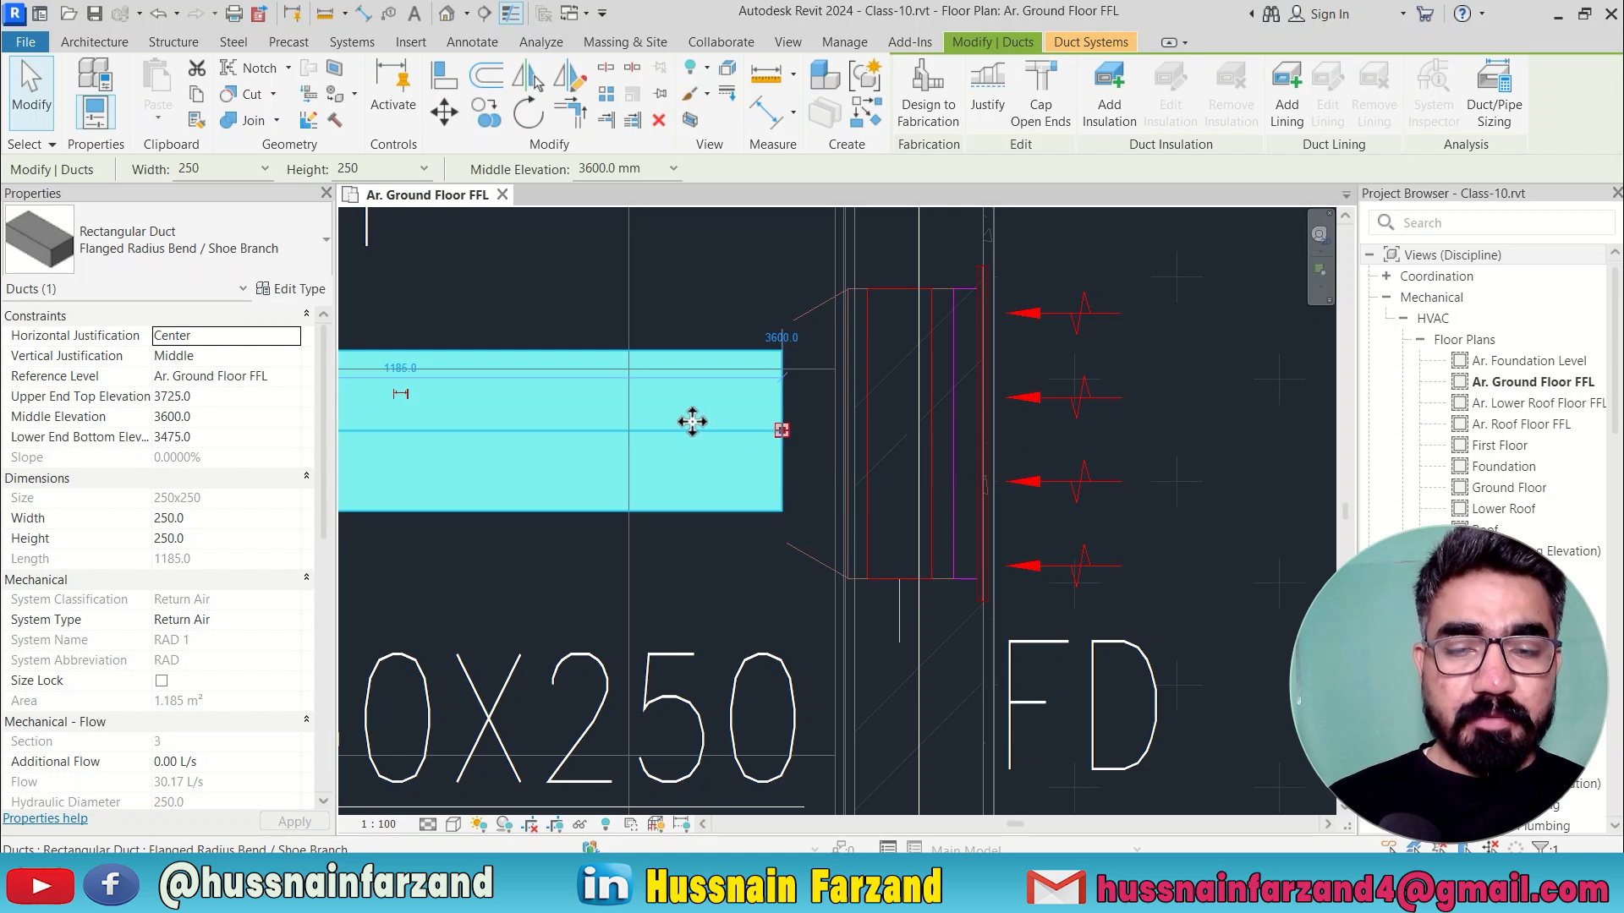
{"action": "key", "text": "Escape"}
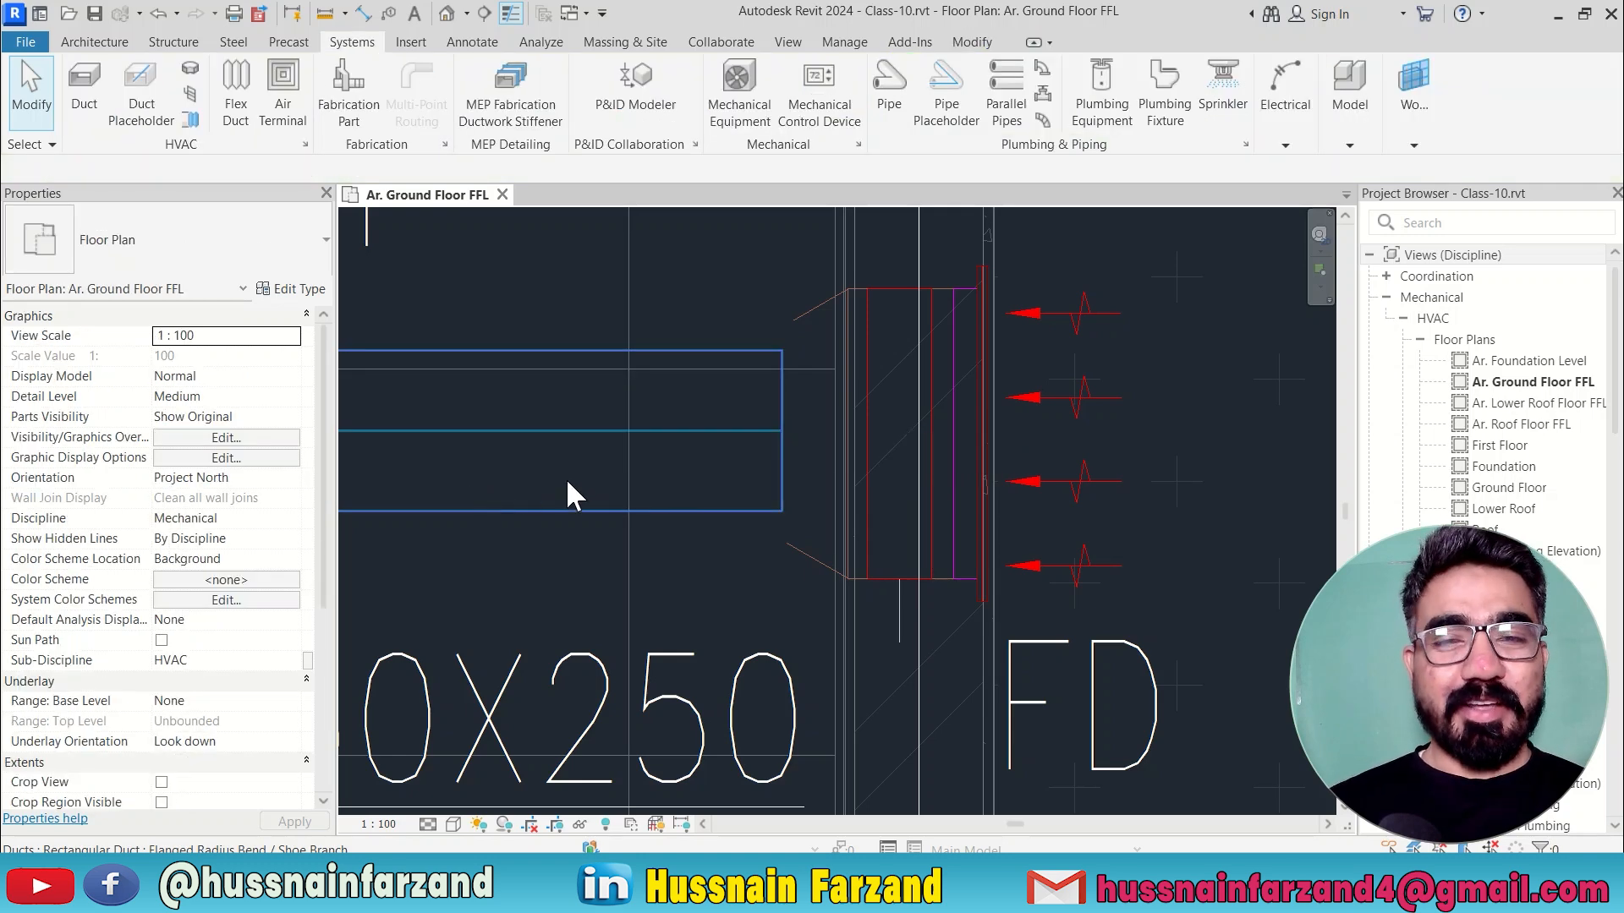
Step: Load the RETURN AIR GRILLE - SIDEWALL1 family from the Air Terminals folder for air terminal placement
{"action": "scroll", "coordinate": [566, 478], "scroll_direction": "down", "scroll_amount": 3}
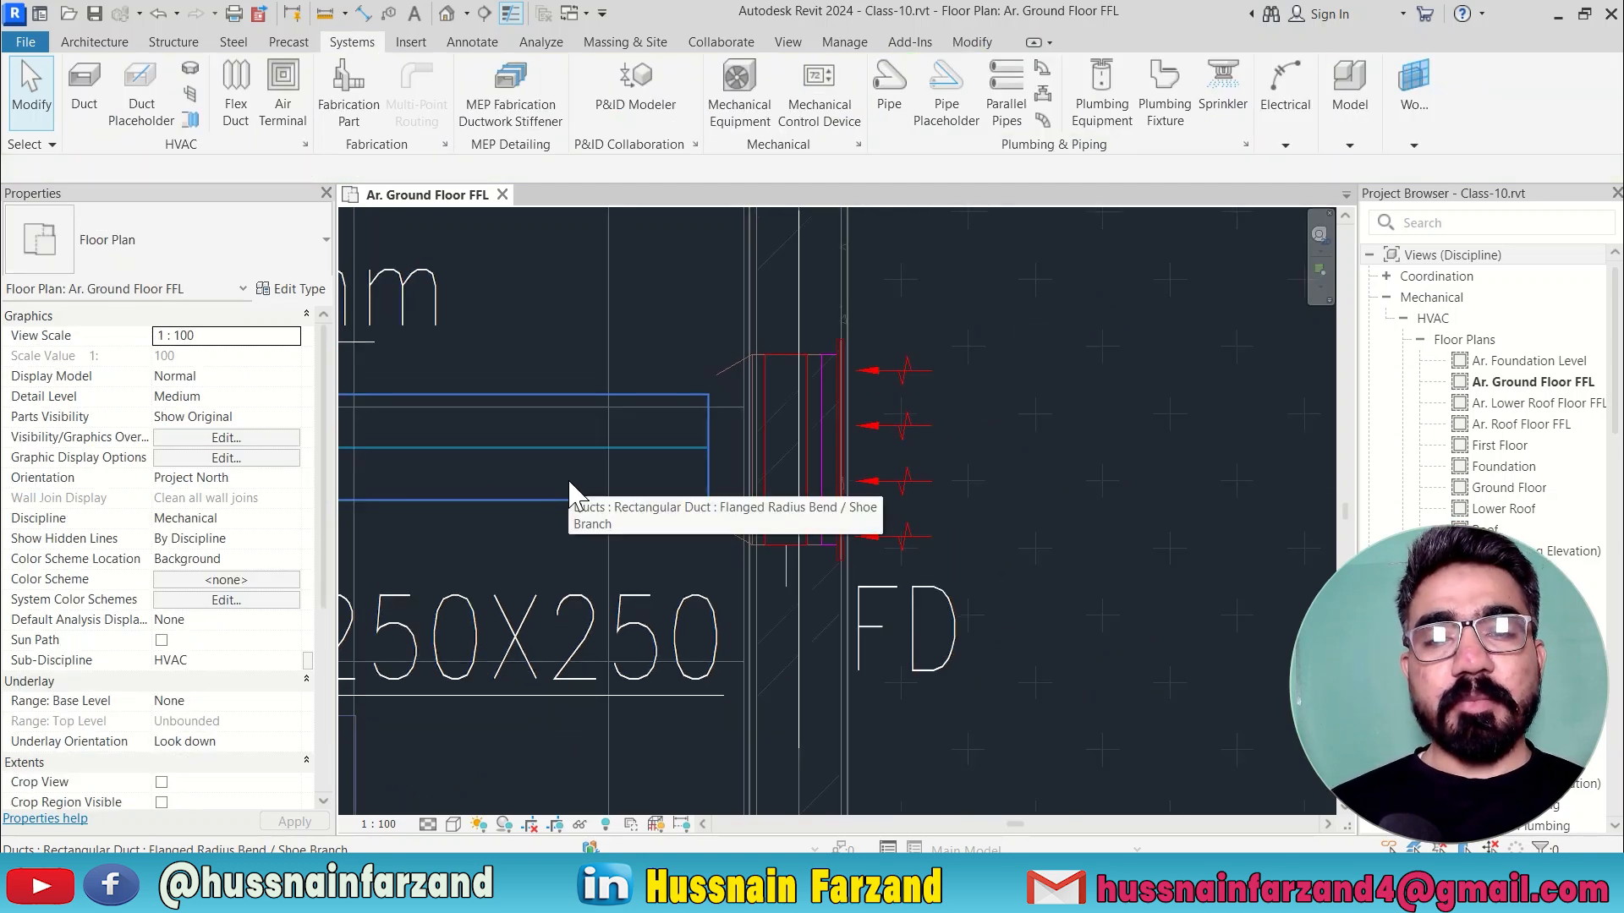
{"action": "scroll", "coordinate": [570, 483], "scroll_direction": "down", "scroll_amount": 1}
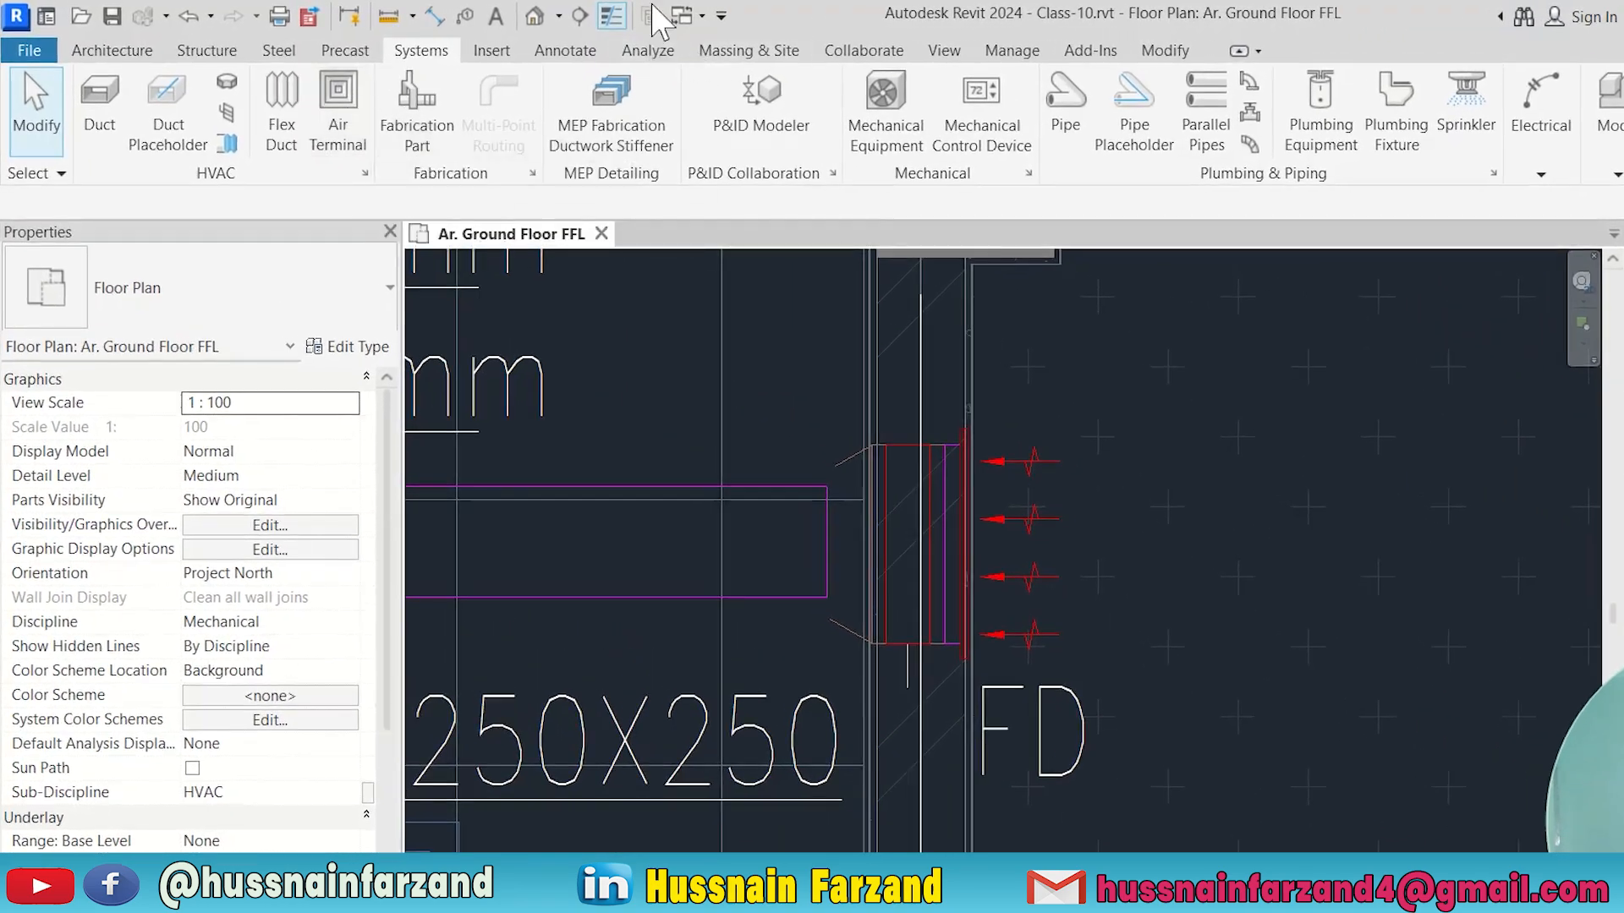
{"action": "left_click", "coordinate": [338, 106]}
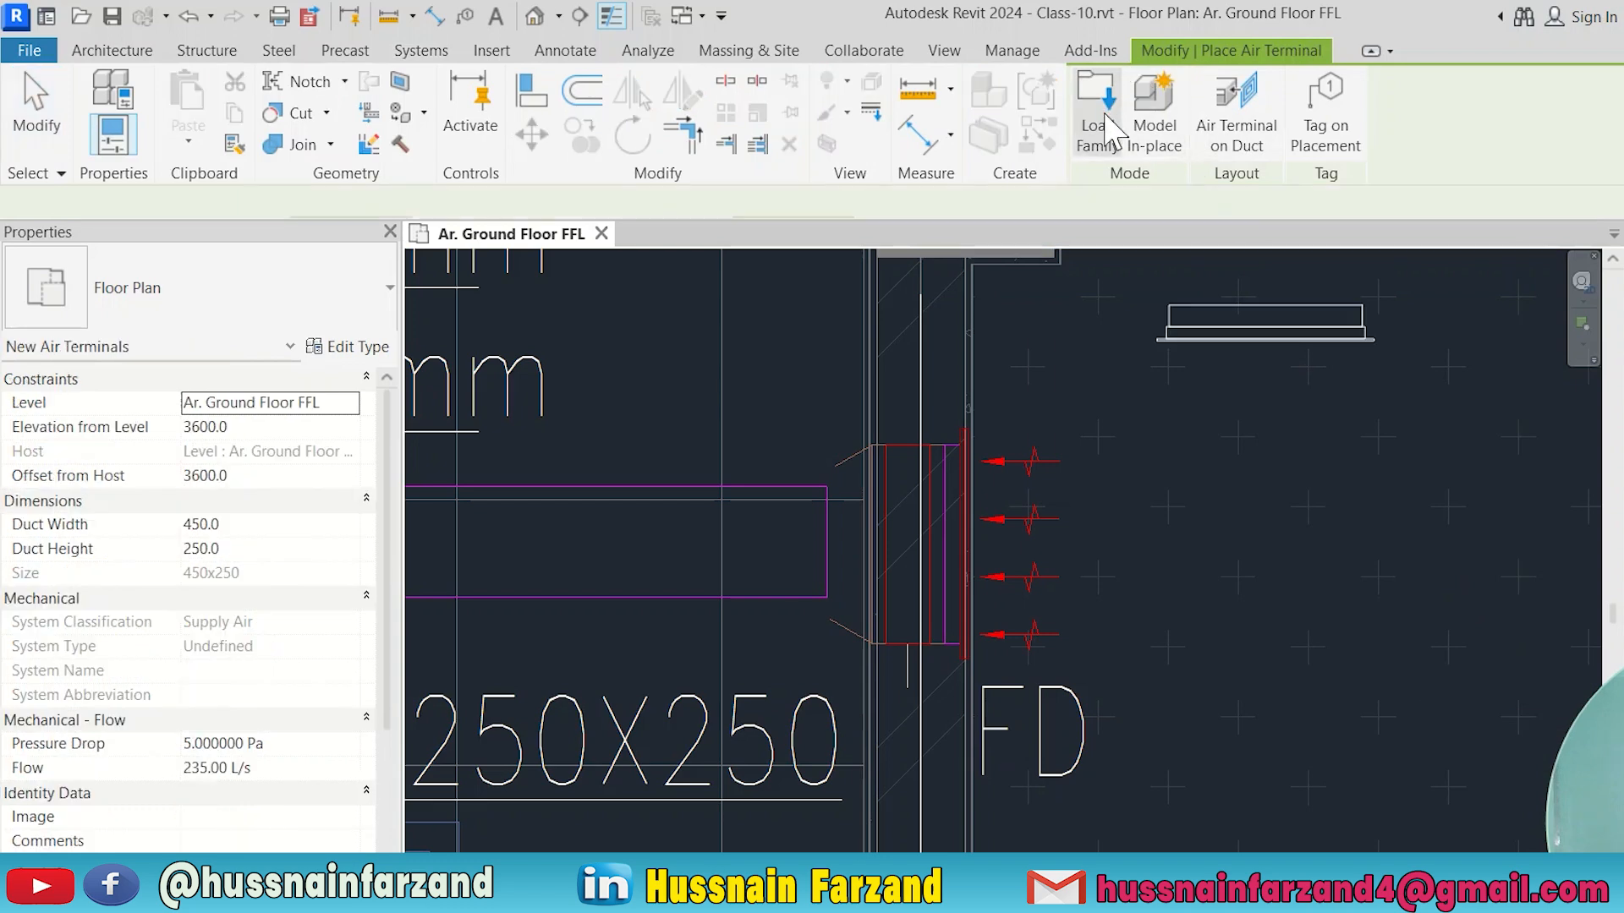
{"action": "left_click", "coordinate": [1097, 127]}
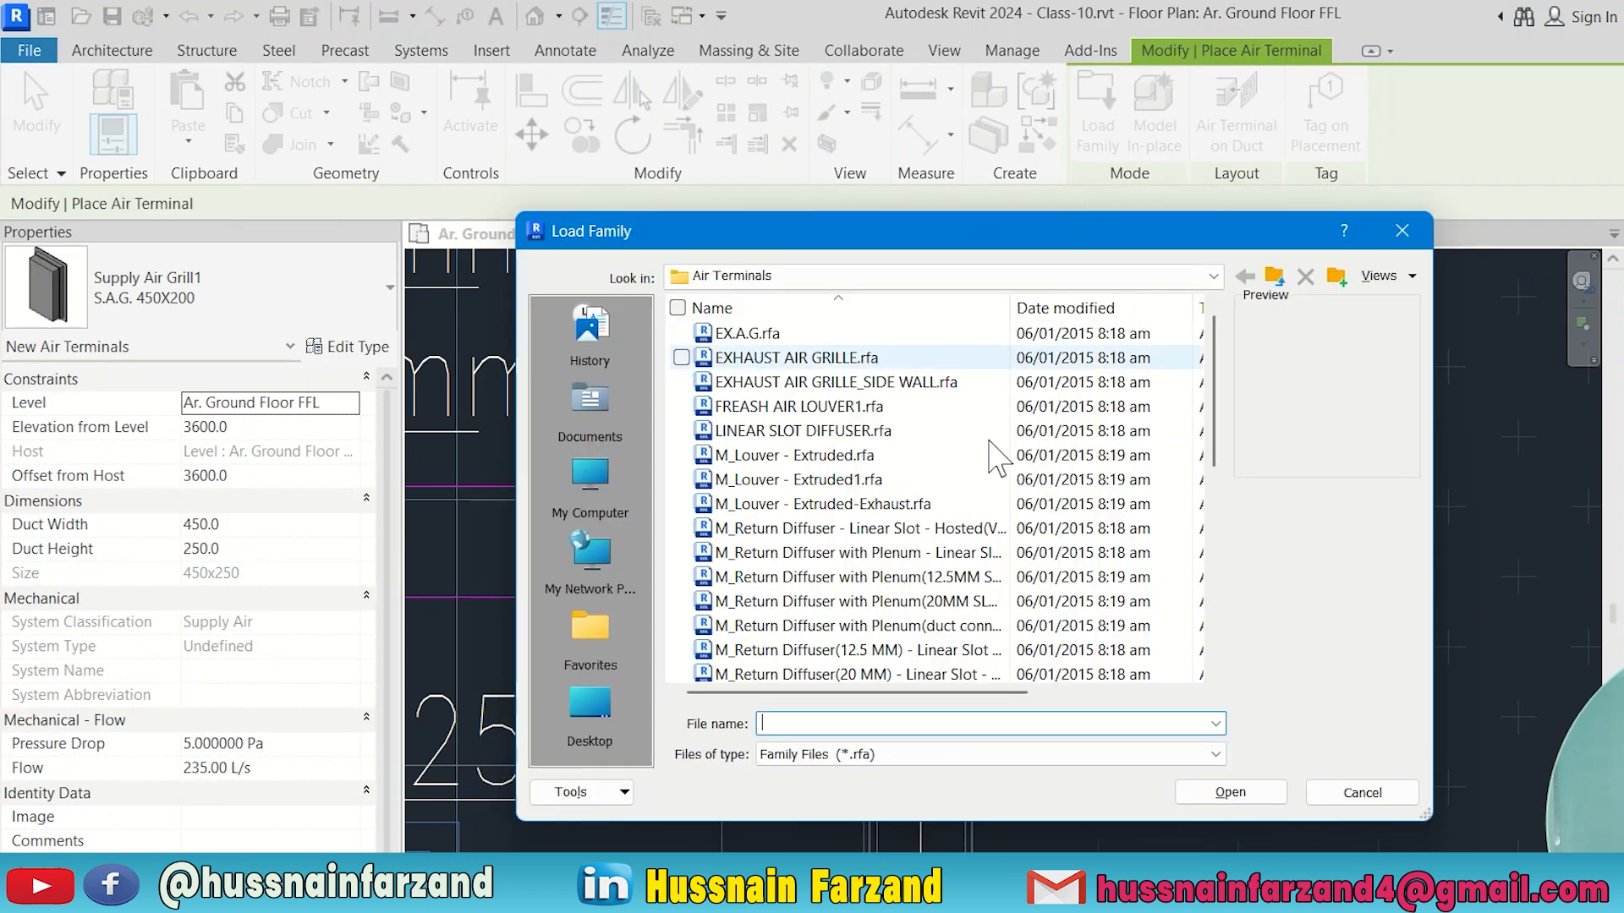
{"action": "scroll", "coordinate": [884, 605], "scroll_direction": "down", "scroll_amount": 10}
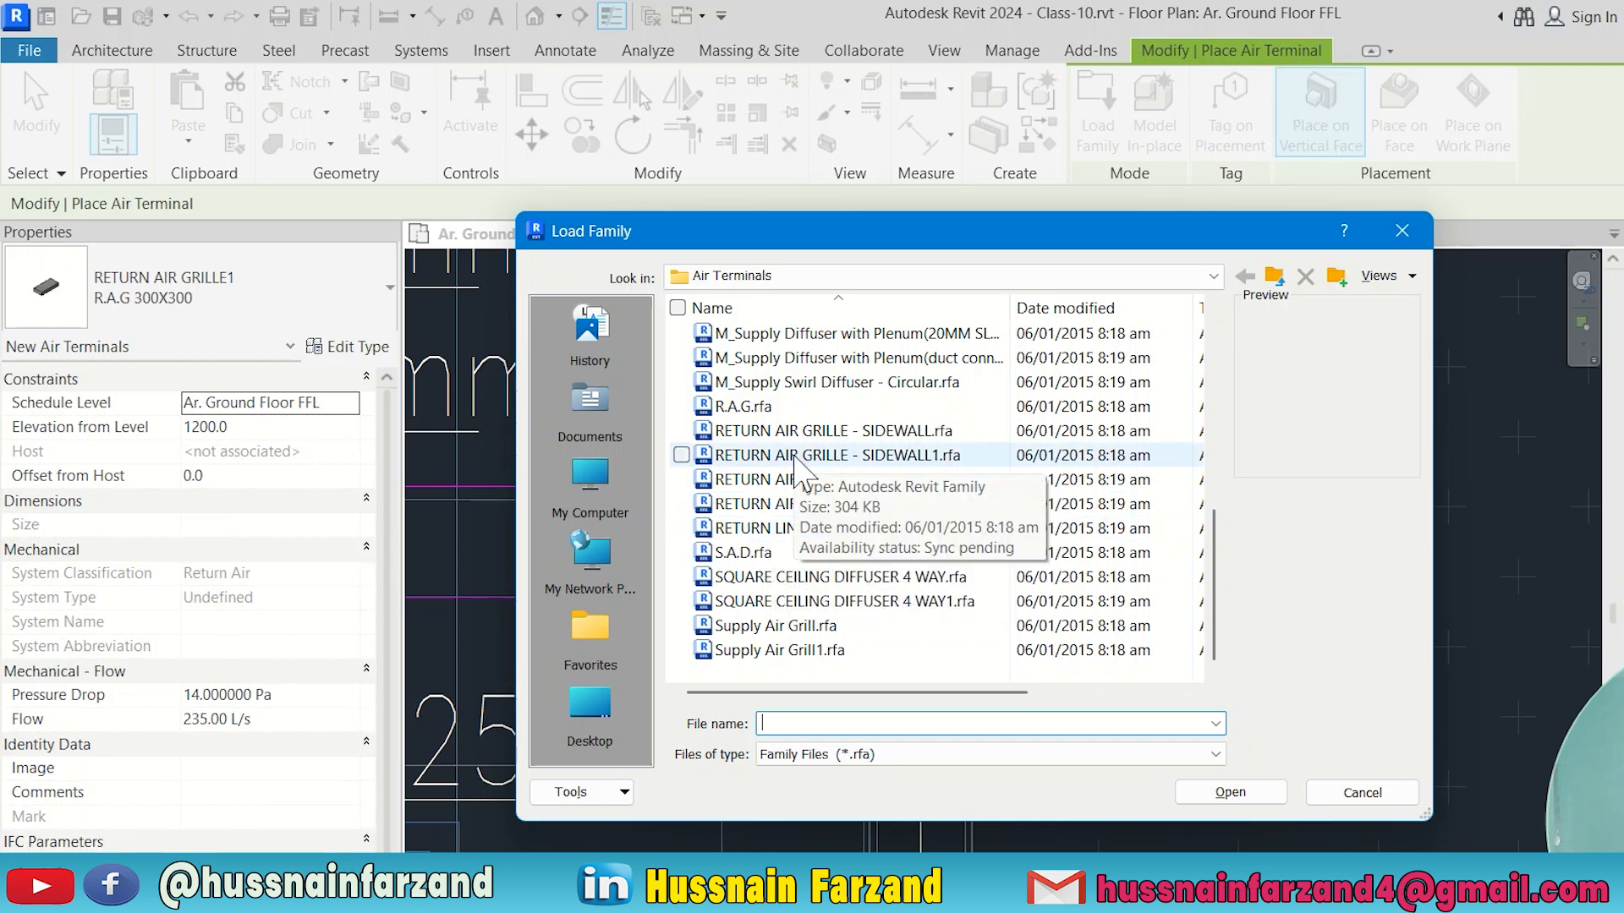
{"action": "left_click", "coordinate": [795, 456]}
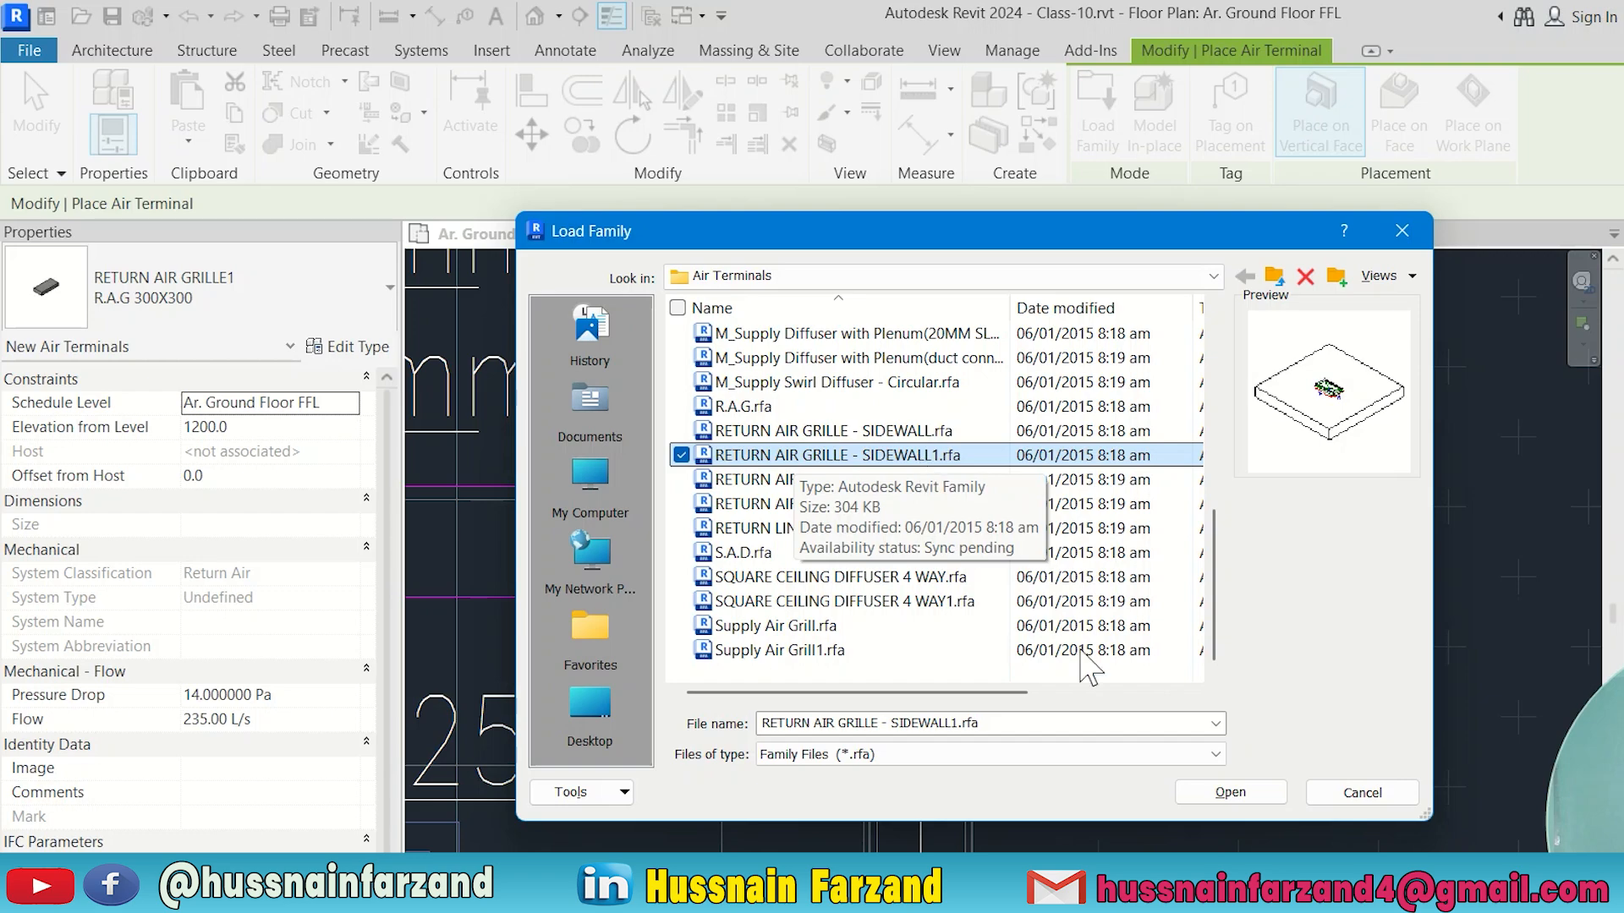
{"action": "left_click", "coordinate": [1244, 792]}
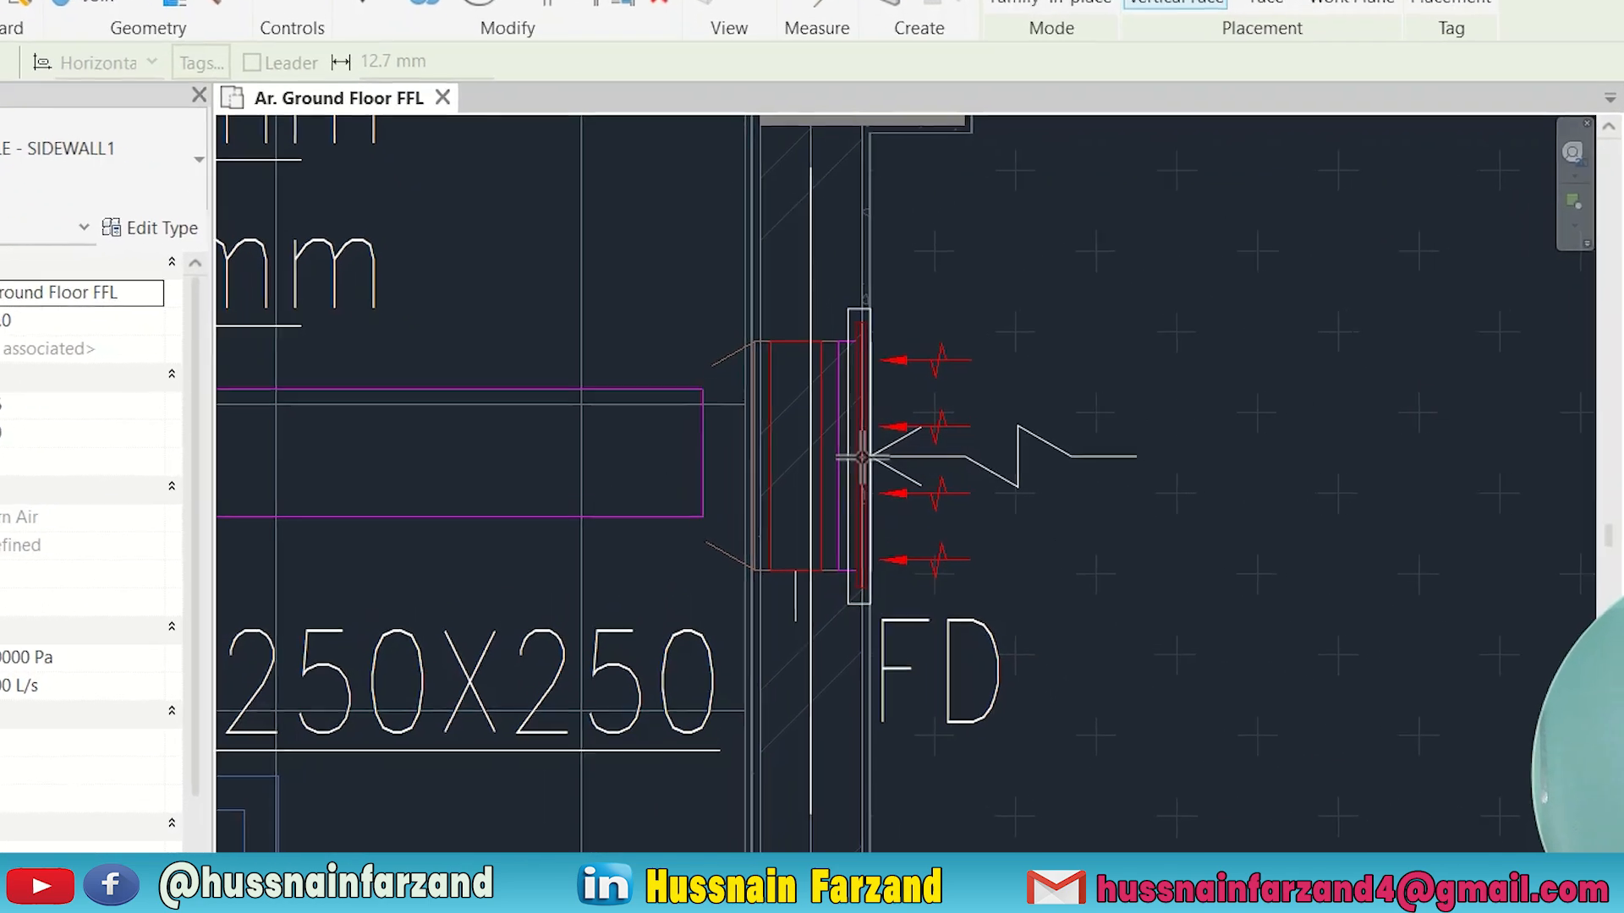
Step: Place an R.A.G 450X250 sidewall return air grille on the wall's vertical face at the drawing's return grille symbol
{"action": "left_click", "coordinate": [894, 457]}
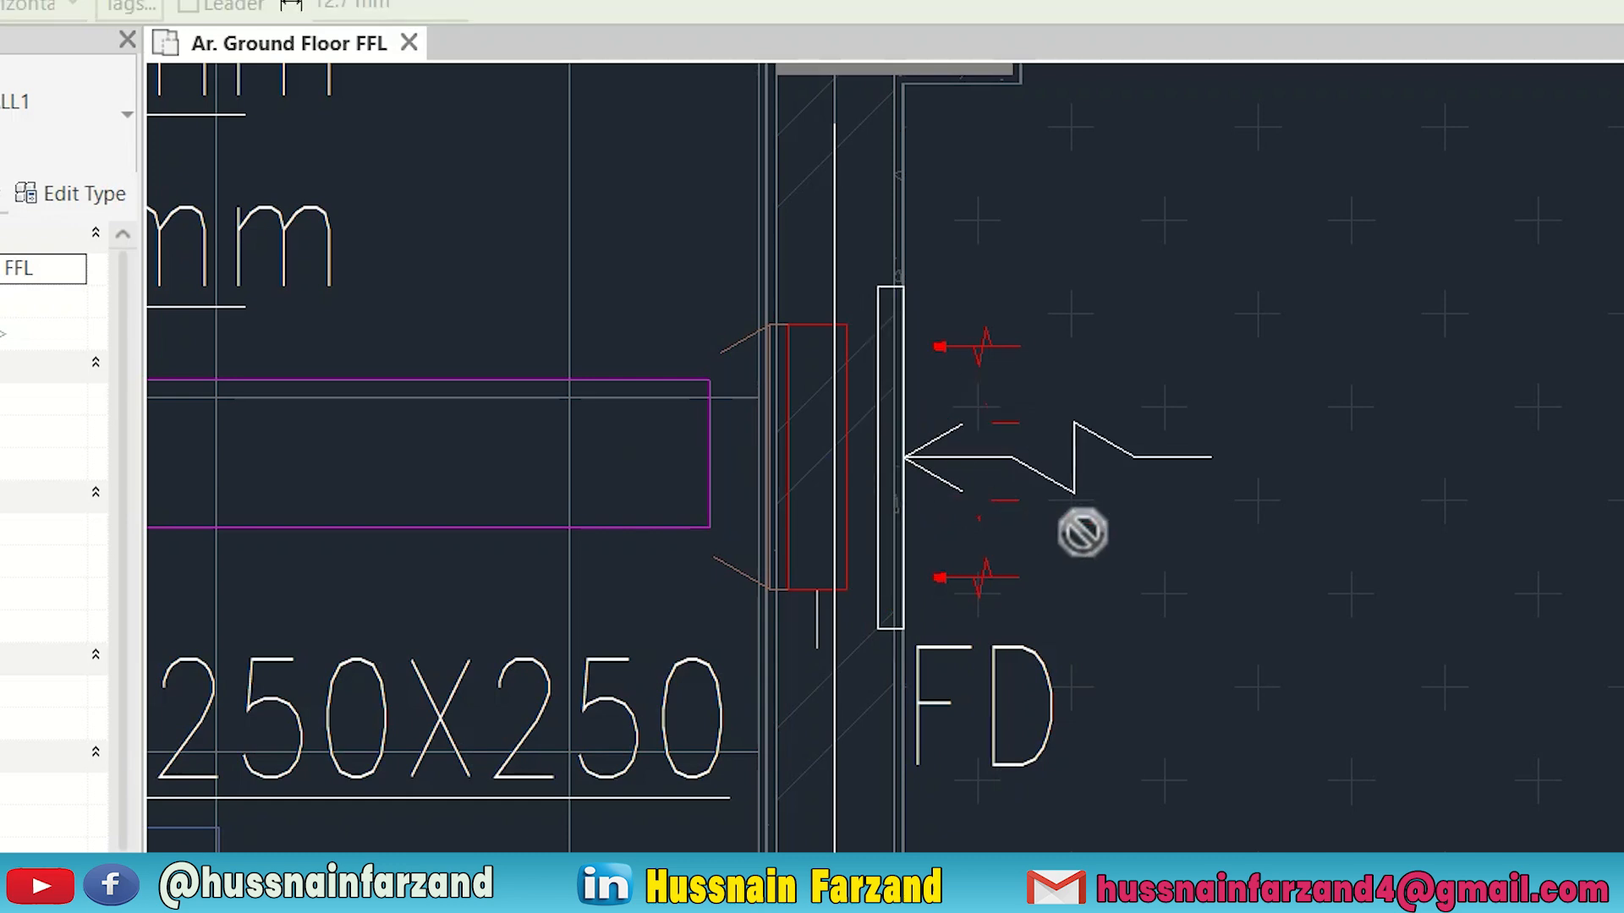
{"action": "key", "text": "Escape"}
{"action": "key", "text": "Escape"}
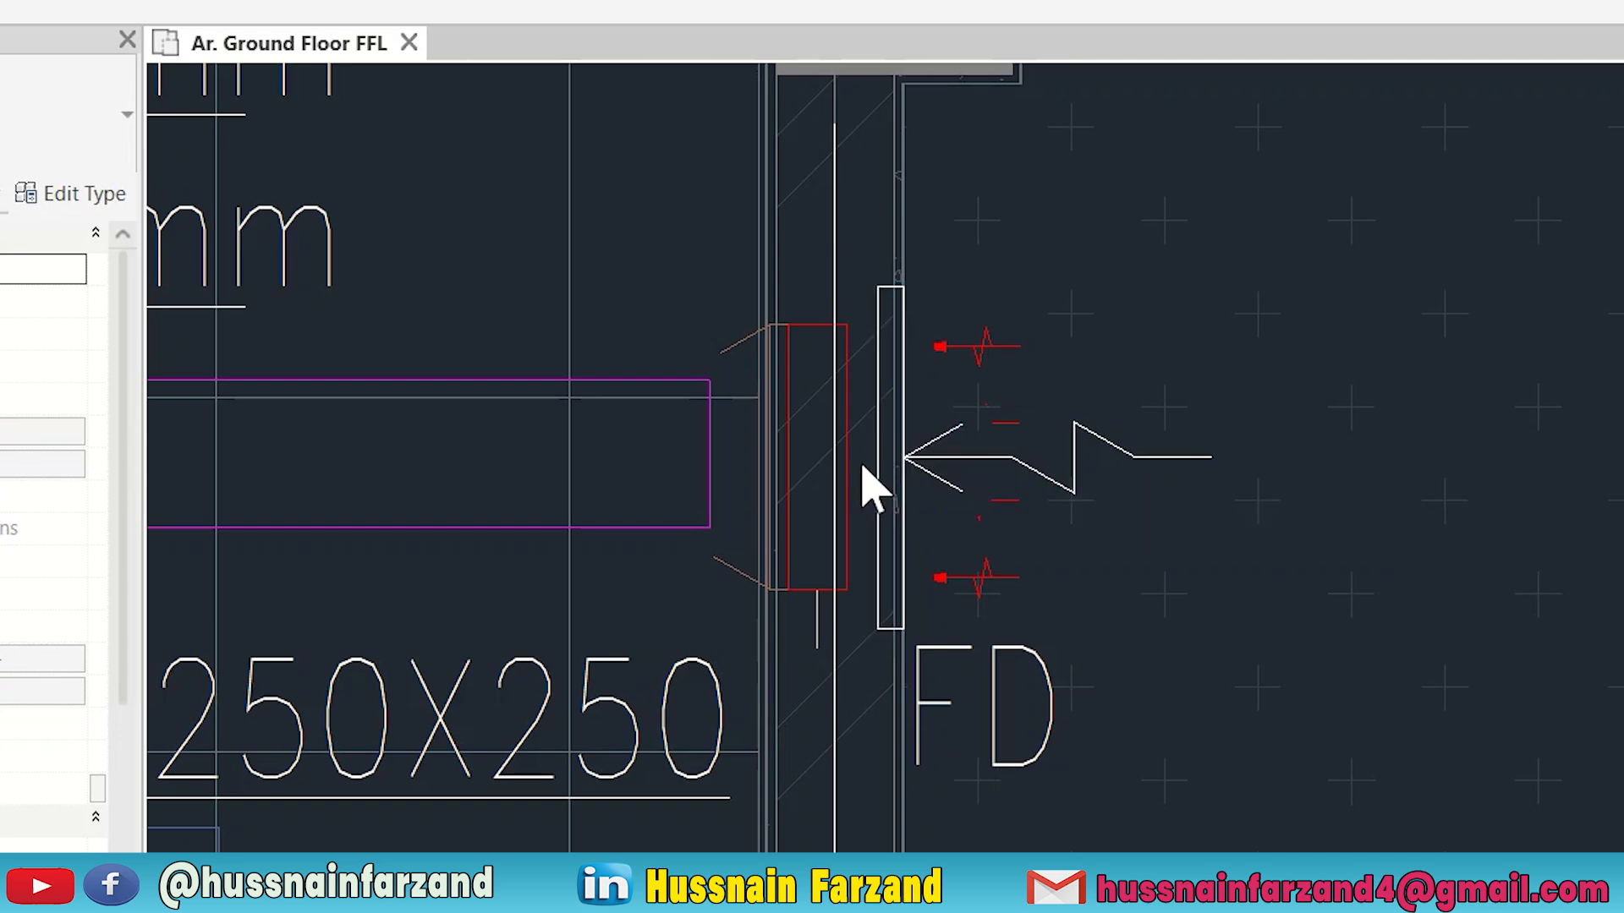
Step: Nudge the sidewall return grille along the wall to align its connector with the 250x250 return duct's centreline
{"action": "left_click", "coordinate": [888, 497]}
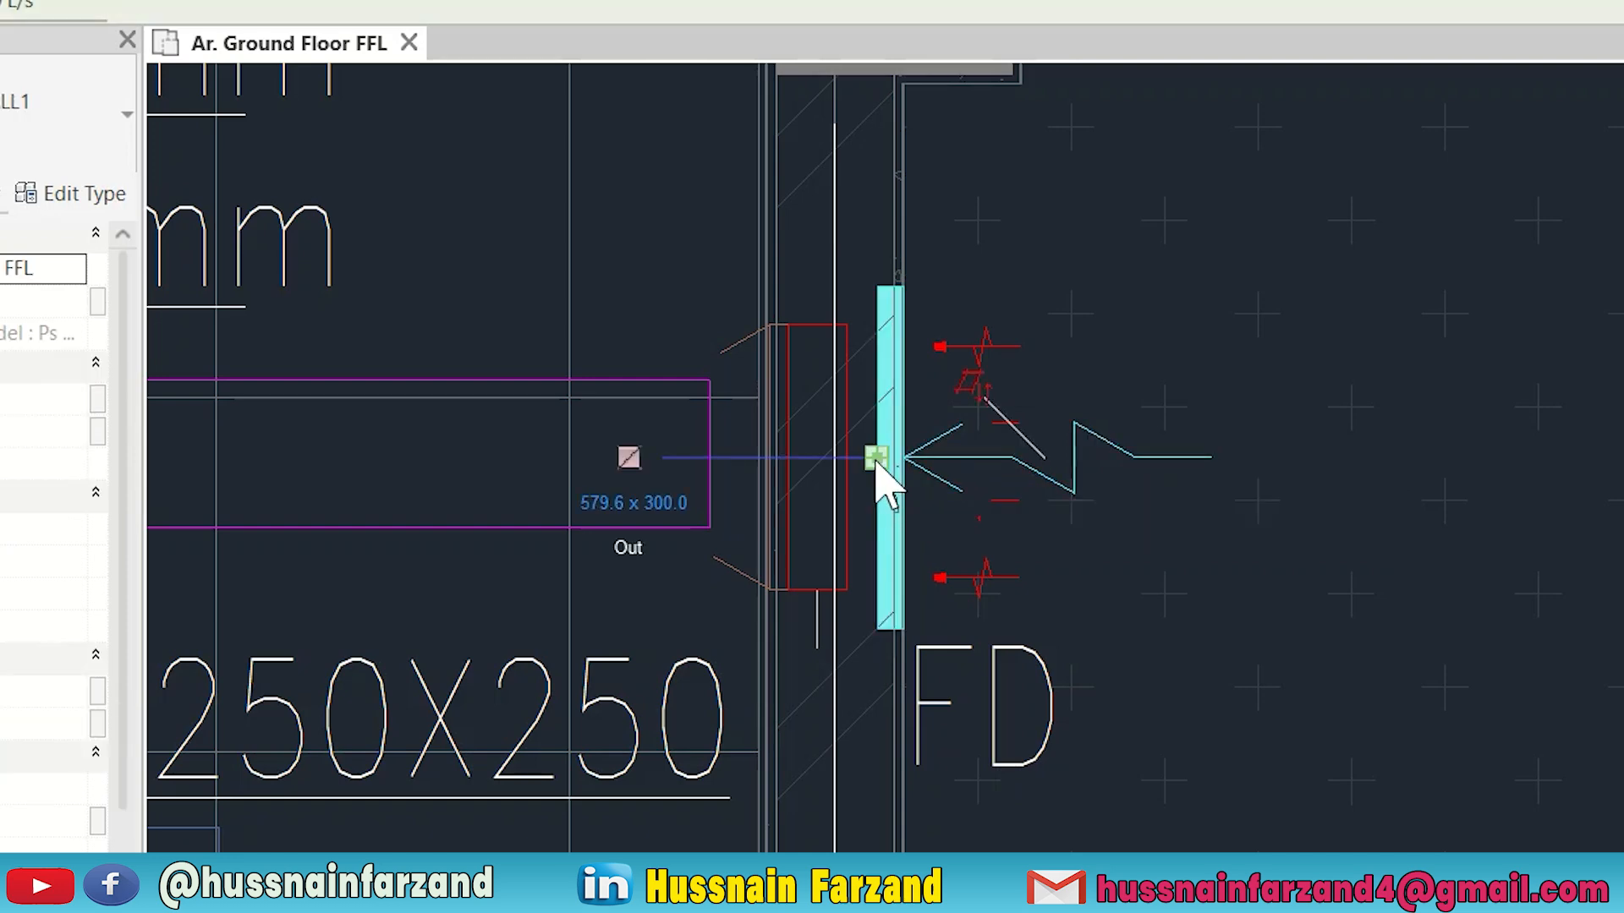
{"action": "left_click", "coordinate": [876, 461]}
{"action": "key", "text": "Escape"}
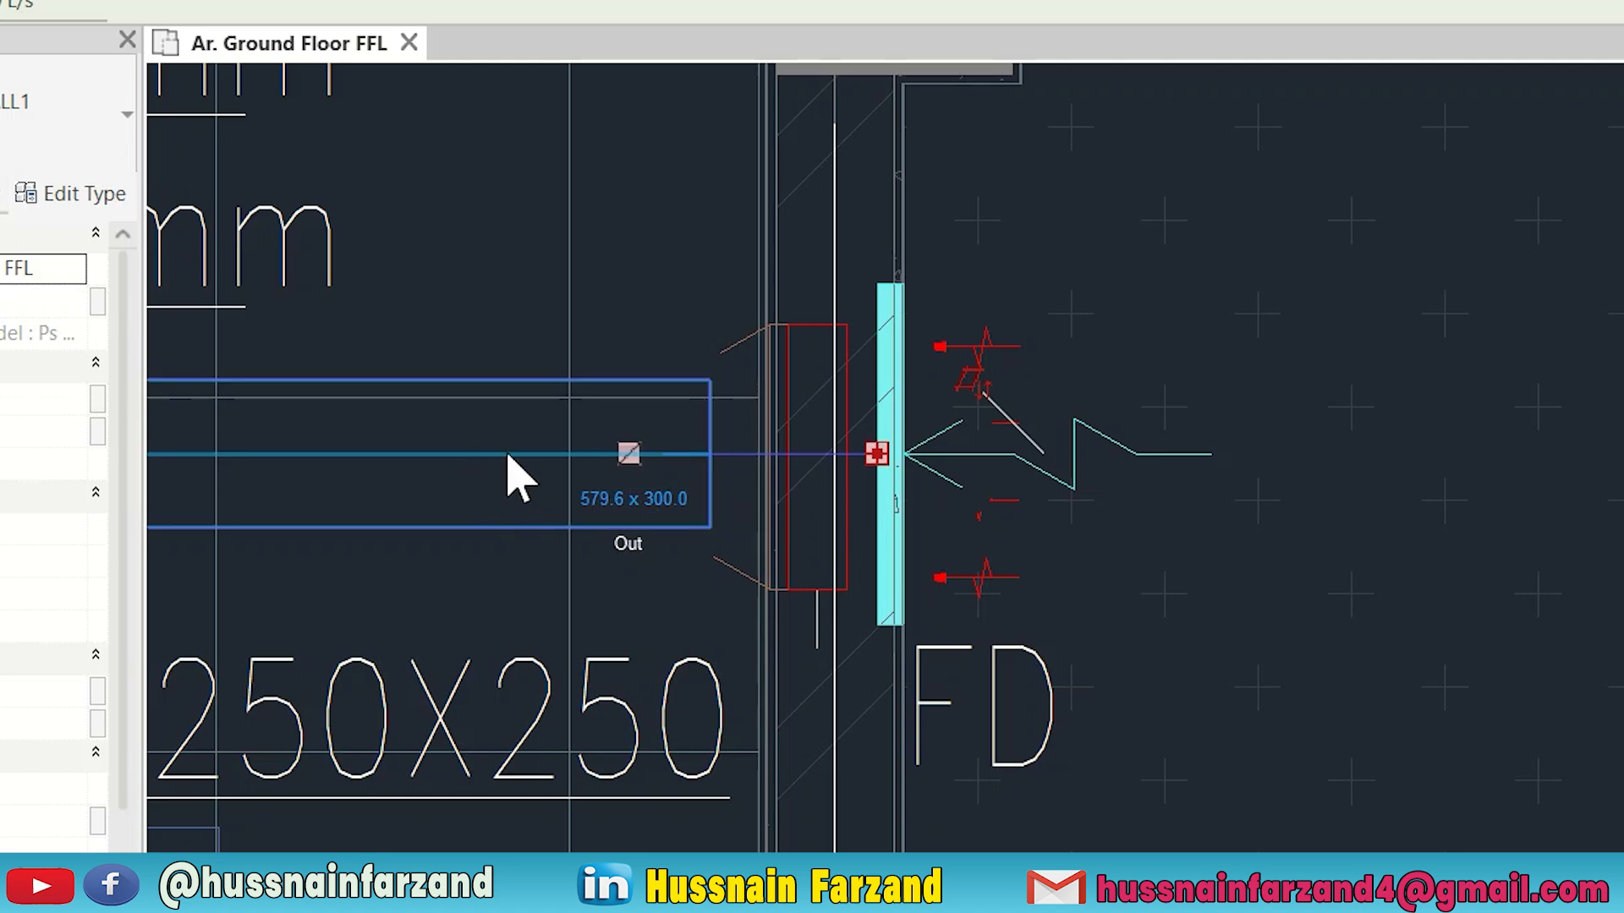
{"action": "left_click", "coordinate": [879, 458]}
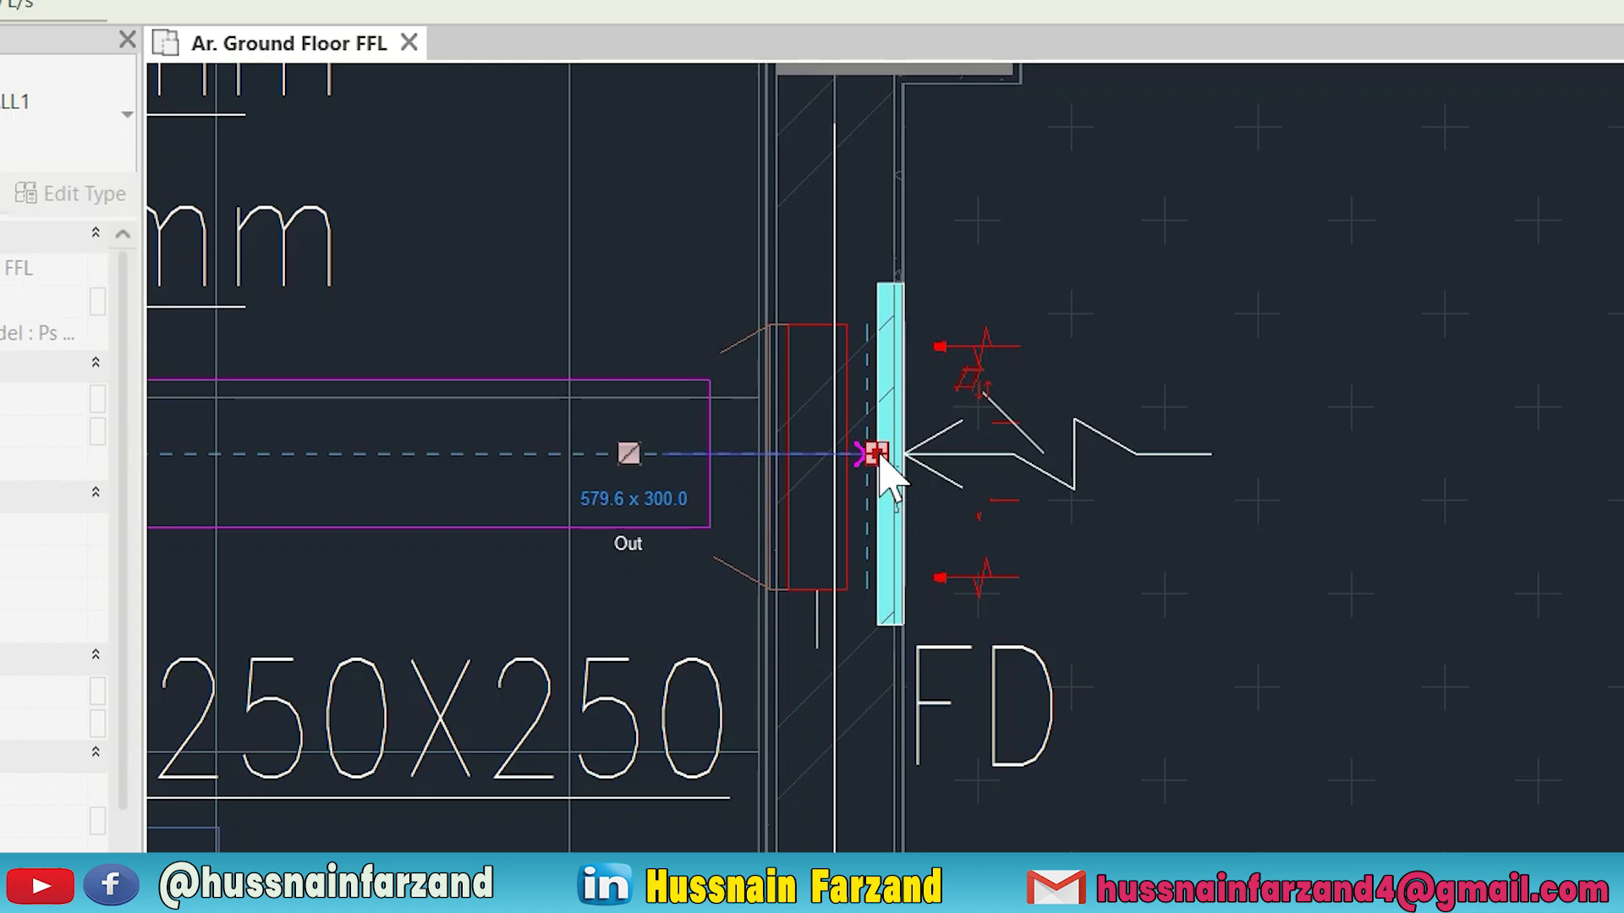
{"action": "left_click", "coordinate": [880, 459]}
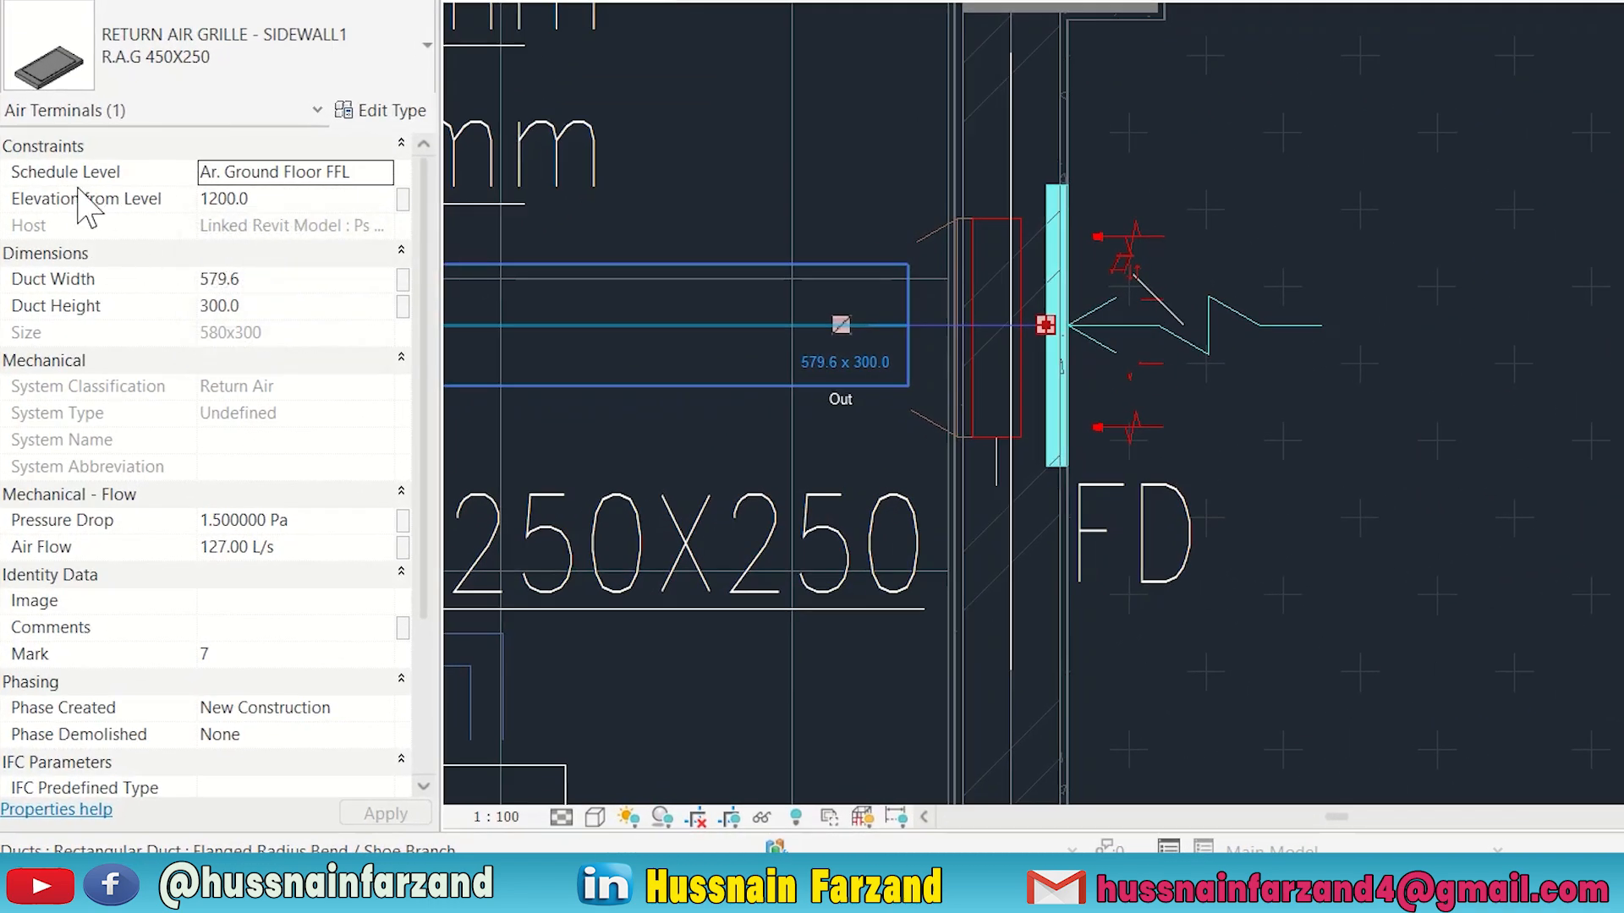
Step: Set the sidewall return grille's elevation from level to 3600
{"action": "left_click", "coordinate": [290, 197]}
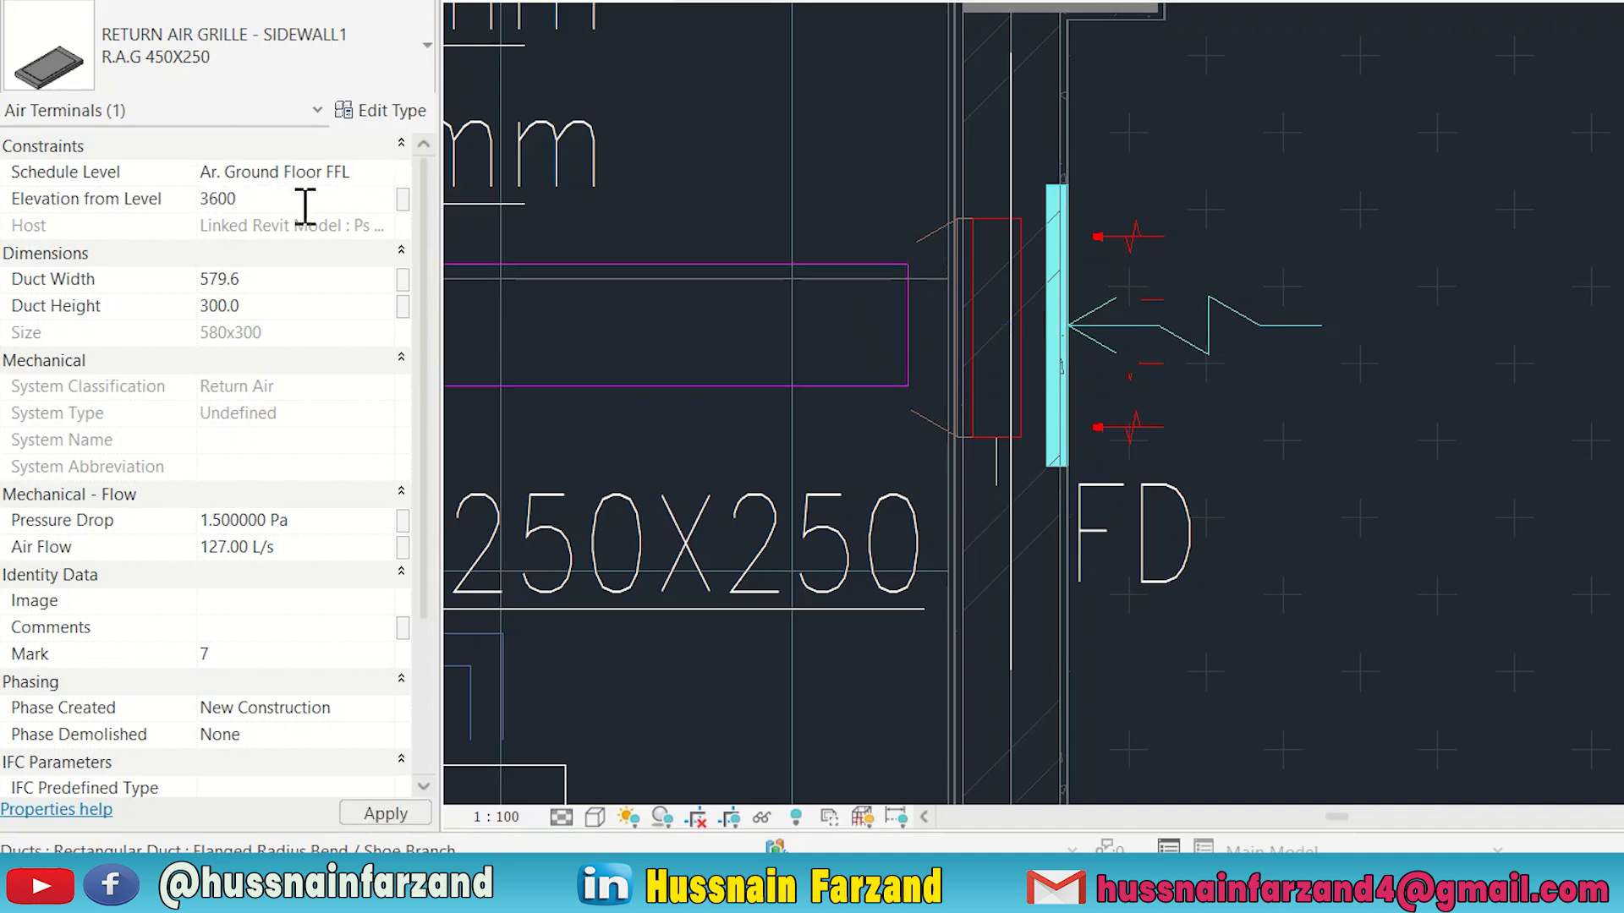
{"action": "key", "text": "Return"}
{"action": "left_click", "coordinate": [380, 812]}
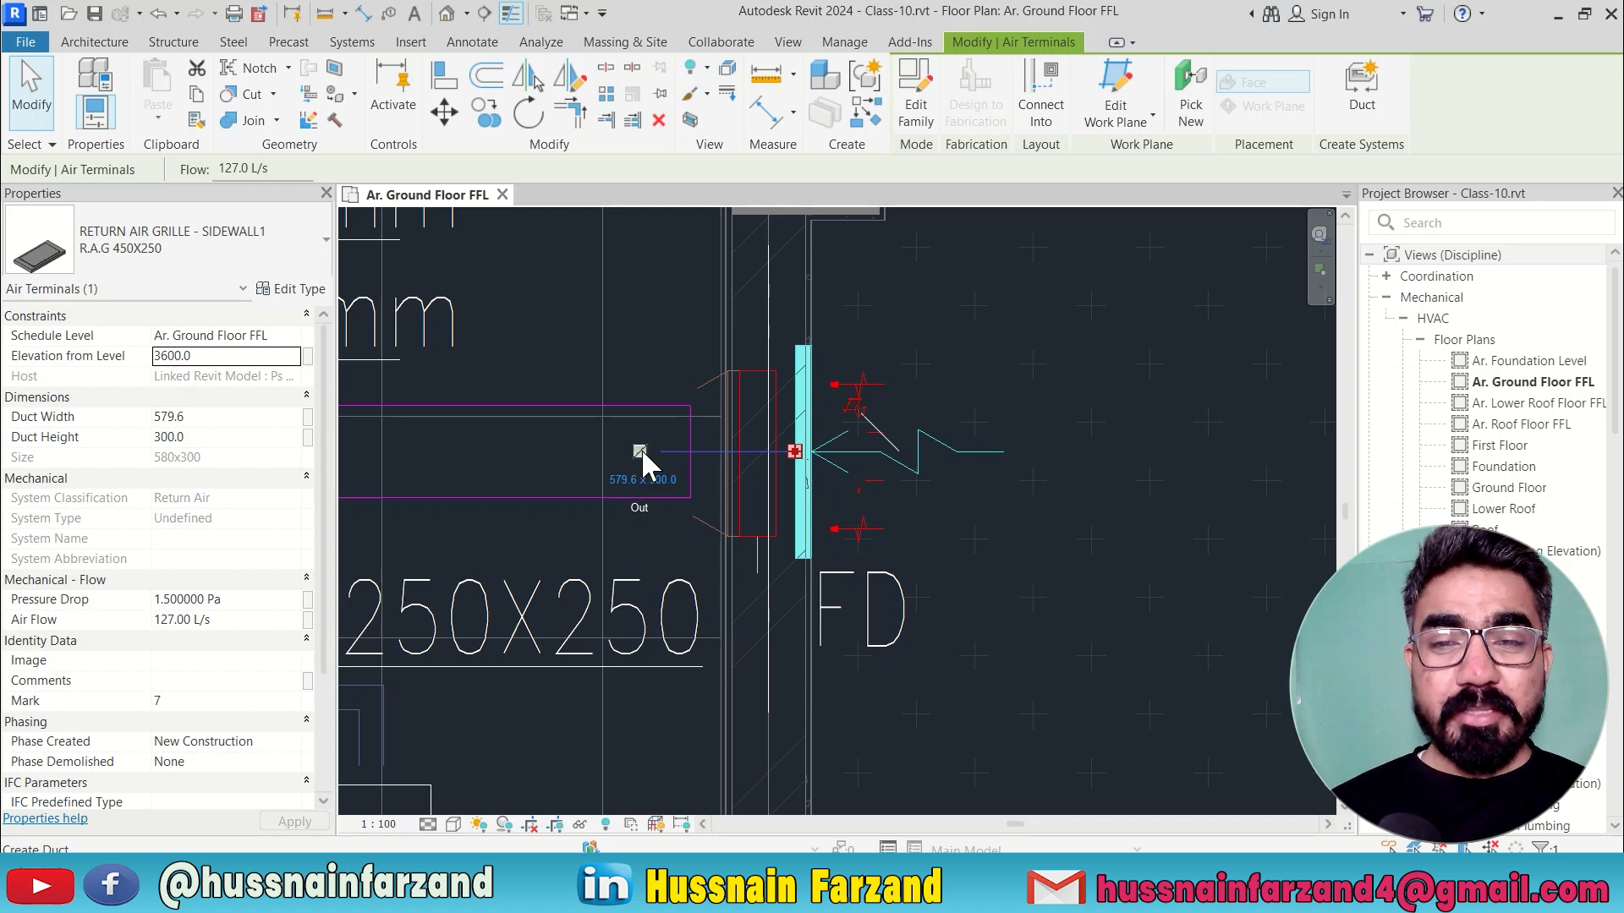
Step: Draw a 580x300 return duct about 188.5 mm long from the grille's connector through the wall to its inner face
{"action": "left_click", "coordinate": [639, 448]}
{"action": "scroll", "coordinate": [710, 448], "scroll_direction": "up", "scroll_amount": 3}
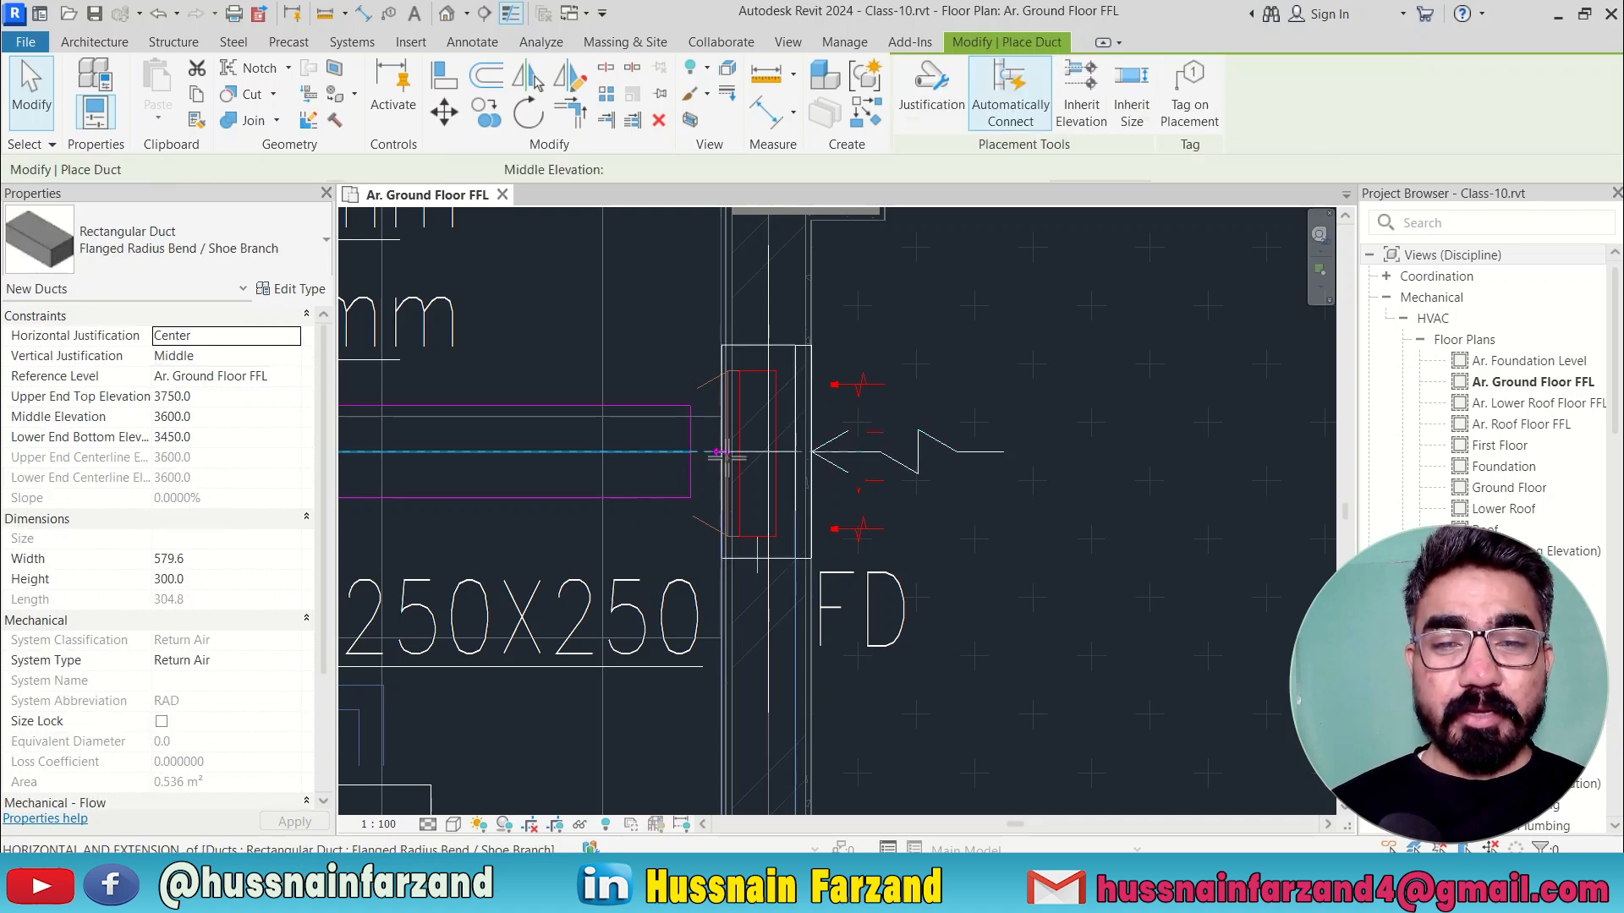
{"action": "scroll", "coordinate": [728, 448], "scroll_direction": "up", "scroll_amount": 5}
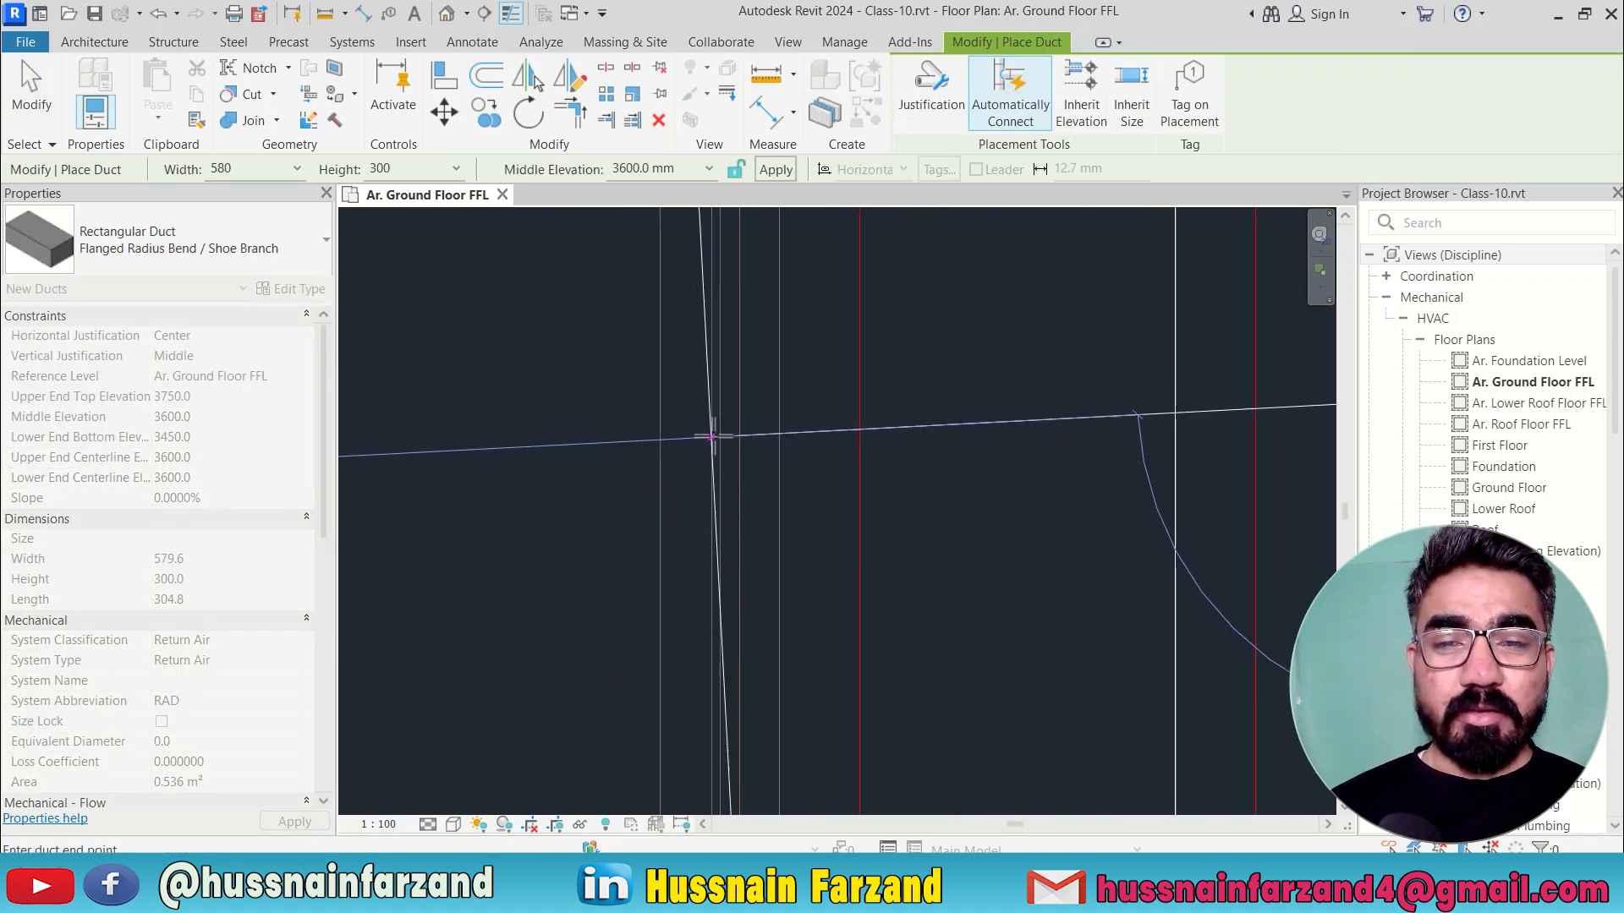
{"action": "scroll", "coordinate": [715, 410], "scroll_direction": "up", "scroll_amount": 1}
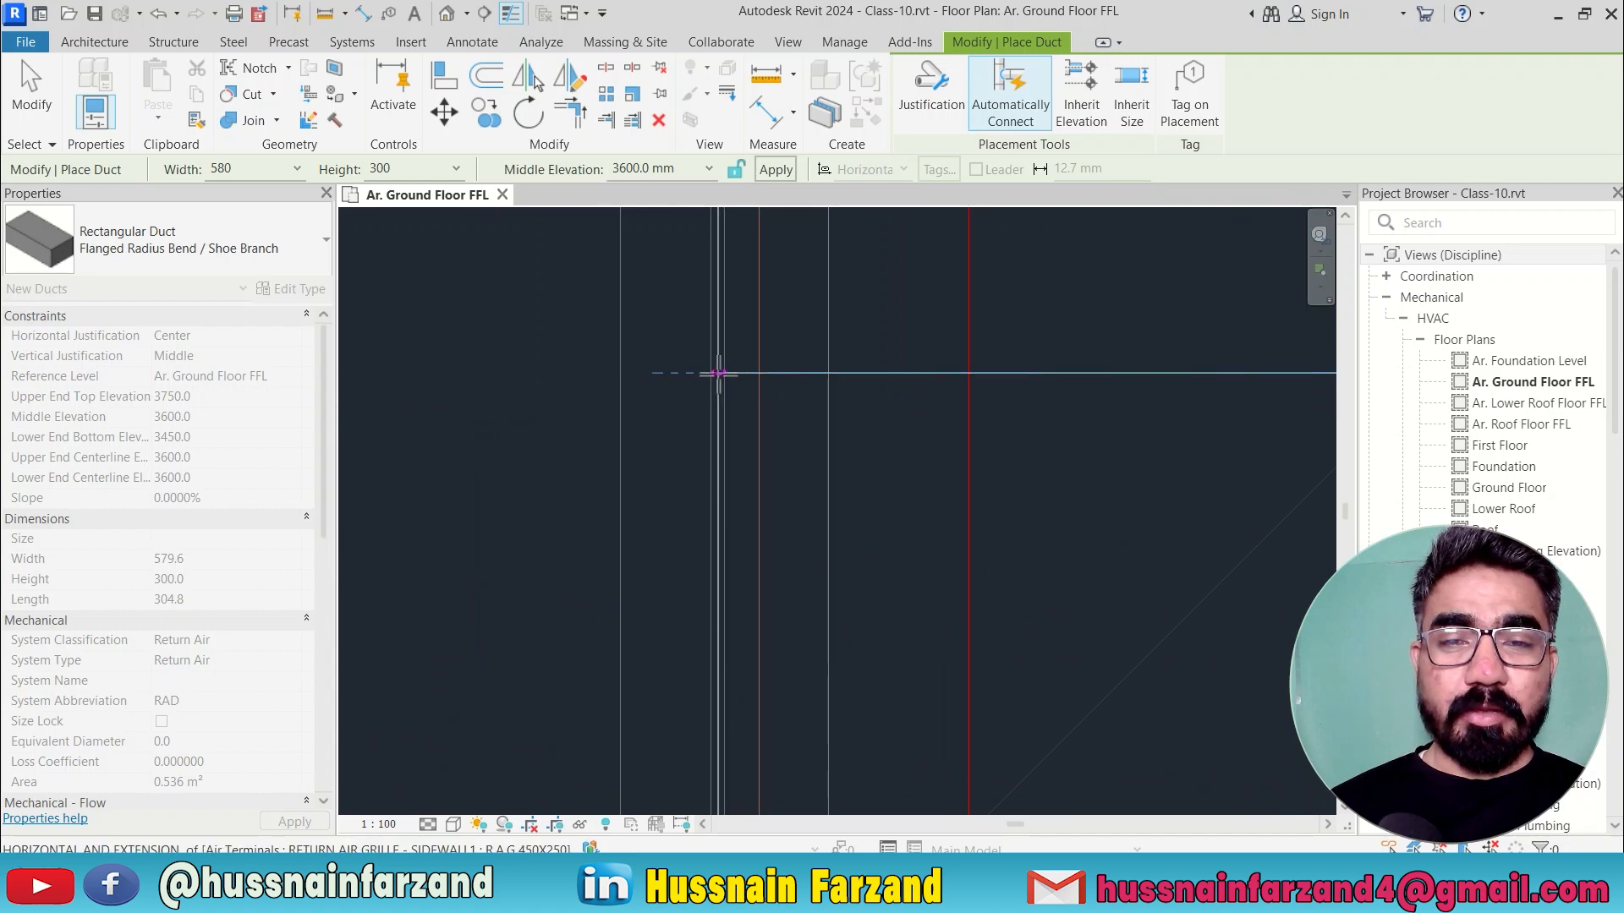
{"action": "scroll", "coordinate": [717, 373], "scroll_direction": "down", "scroll_amount": 1}
{"action": "left_click", "coordinate": [717, 373]}
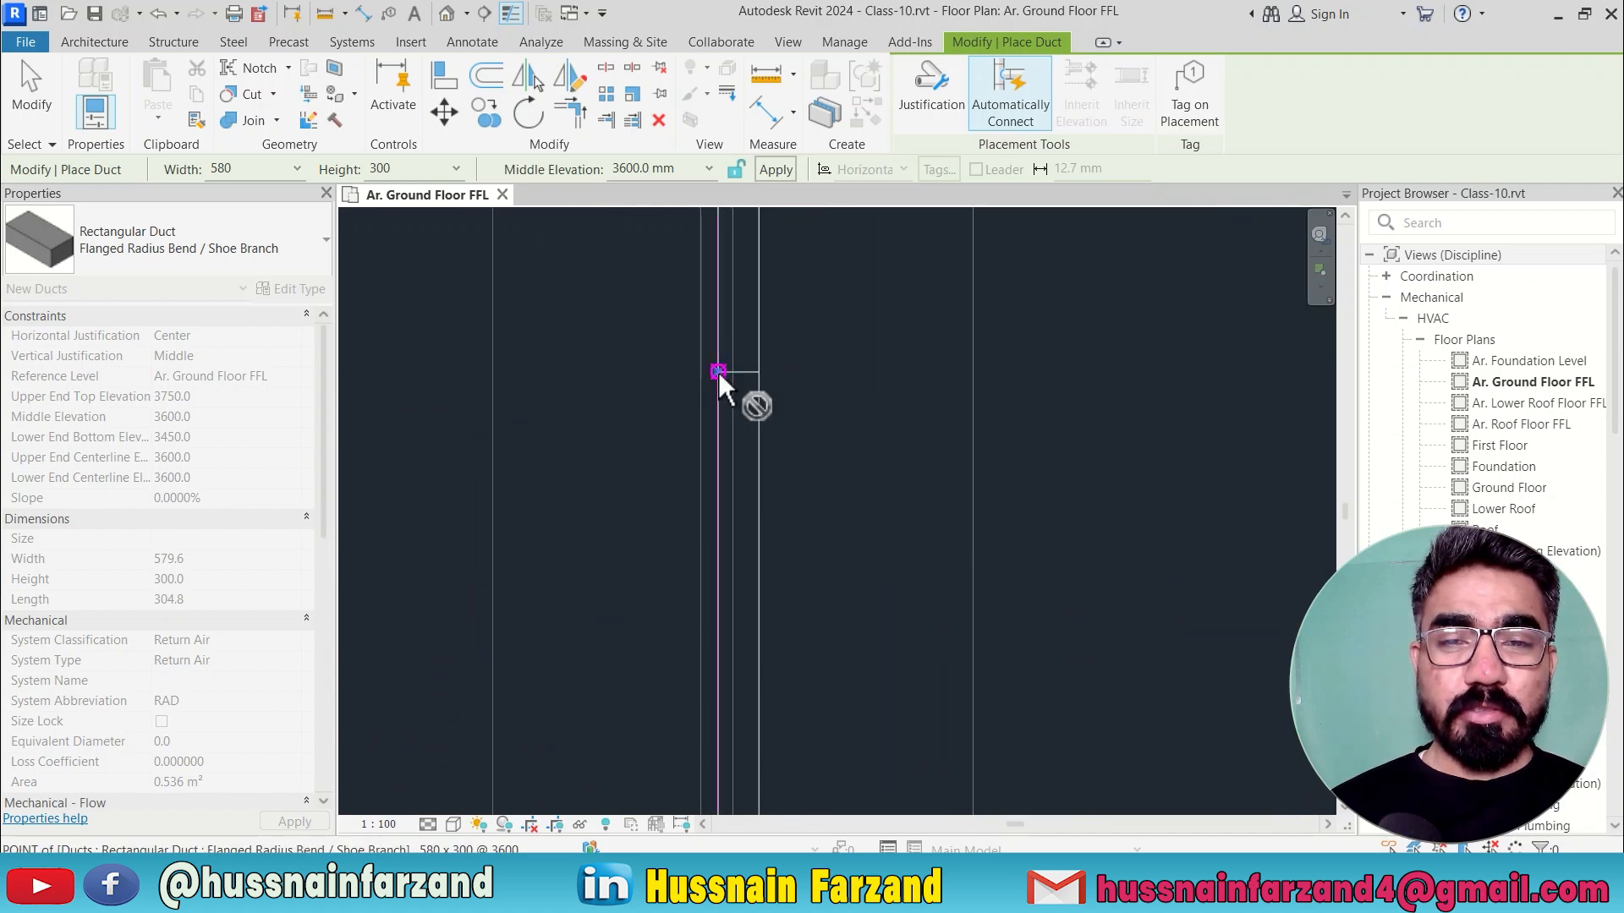
{"action": "scroll", "coordinate": [717, 381], "scroll_direction": "down", "scroll_amount": 3}
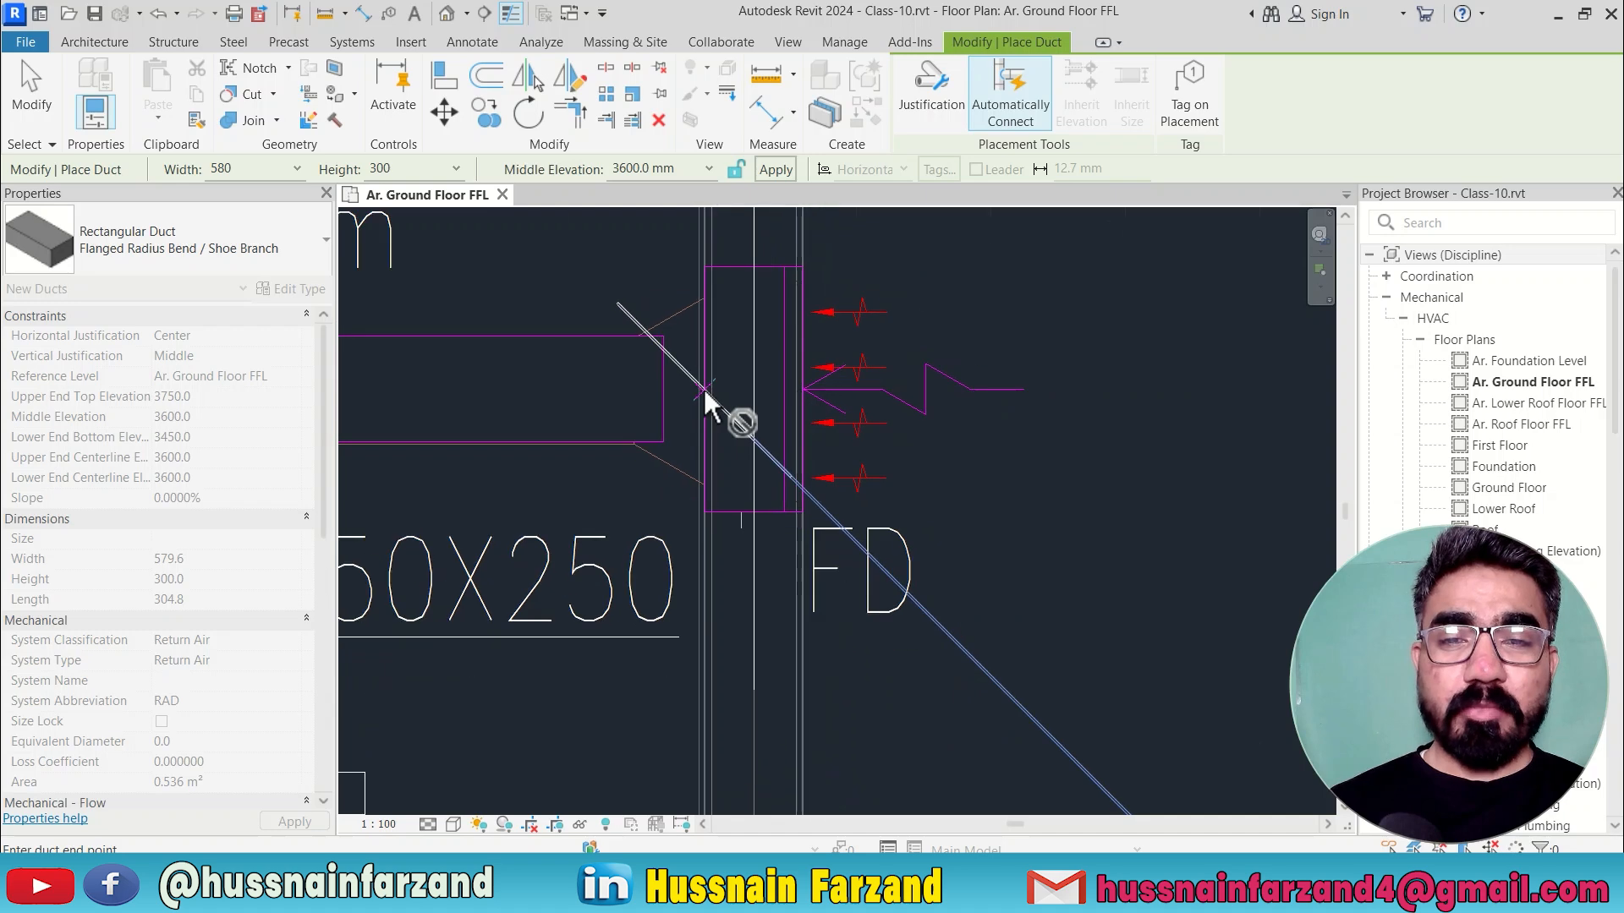
{"action": "scroll", "coordinate": [717, 420], "scroll_direction": "up", "scroll_amount": 3}
{"action": "key", "text": "Escape"}
{"action": "key", "text": "Escape"}
{"action": "scroll", "coordinate": [718, 425], "scroll_direction": "down", "scroll_amount": 1}
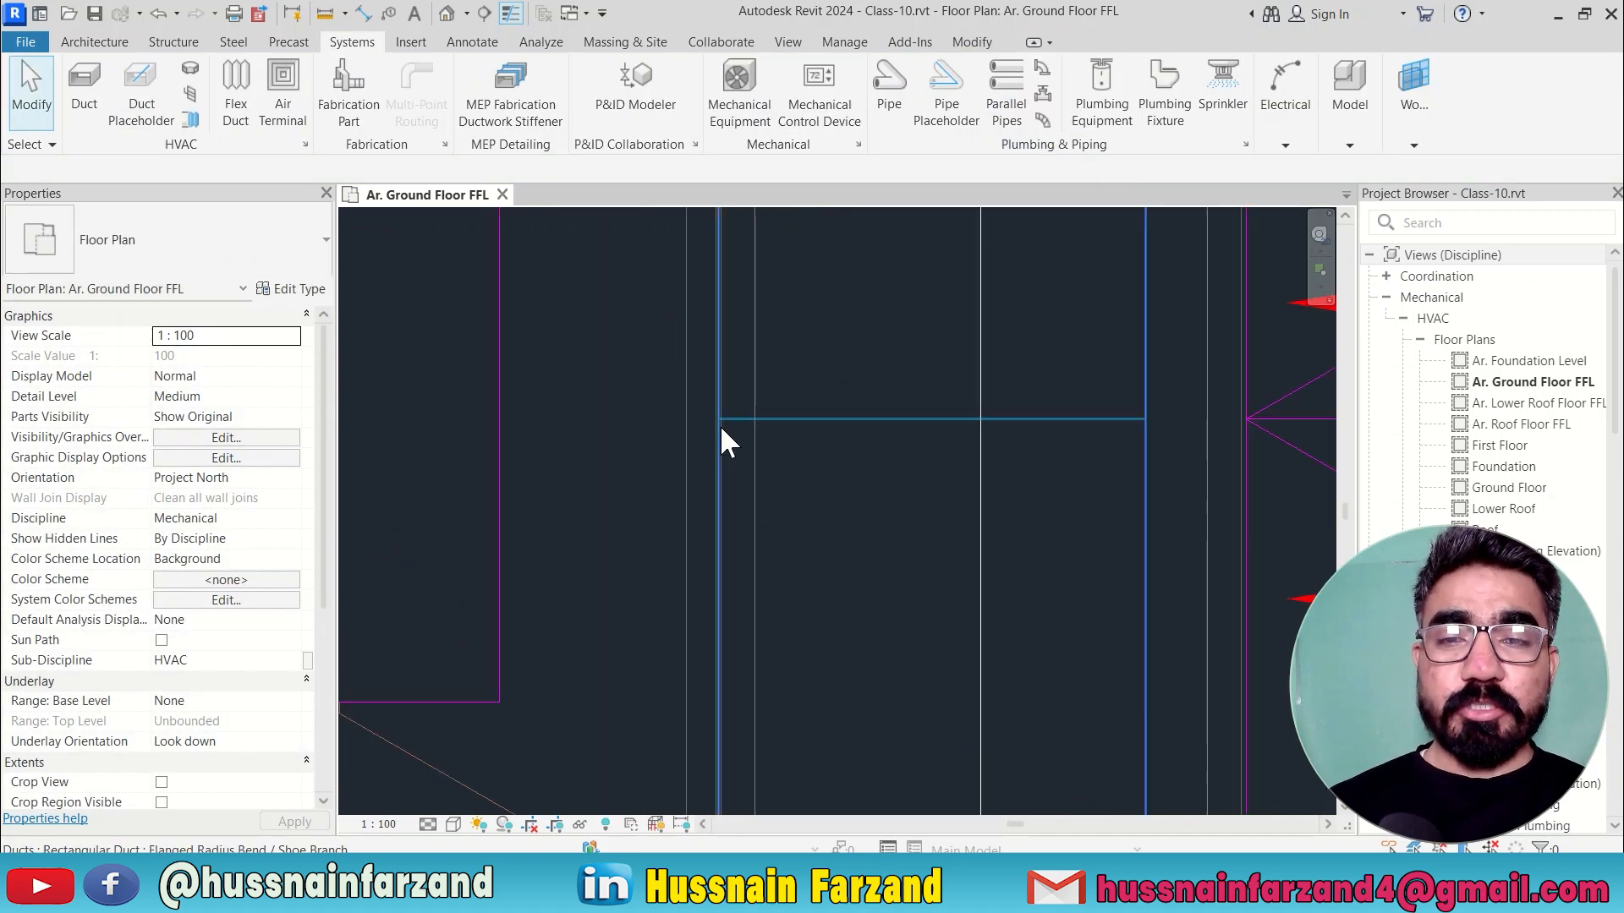
Step: Compare the elevation, size and system properties of the short grille duct and the 250x250 return duct
{"action": "left_click", "coordinate": [759, 446]}
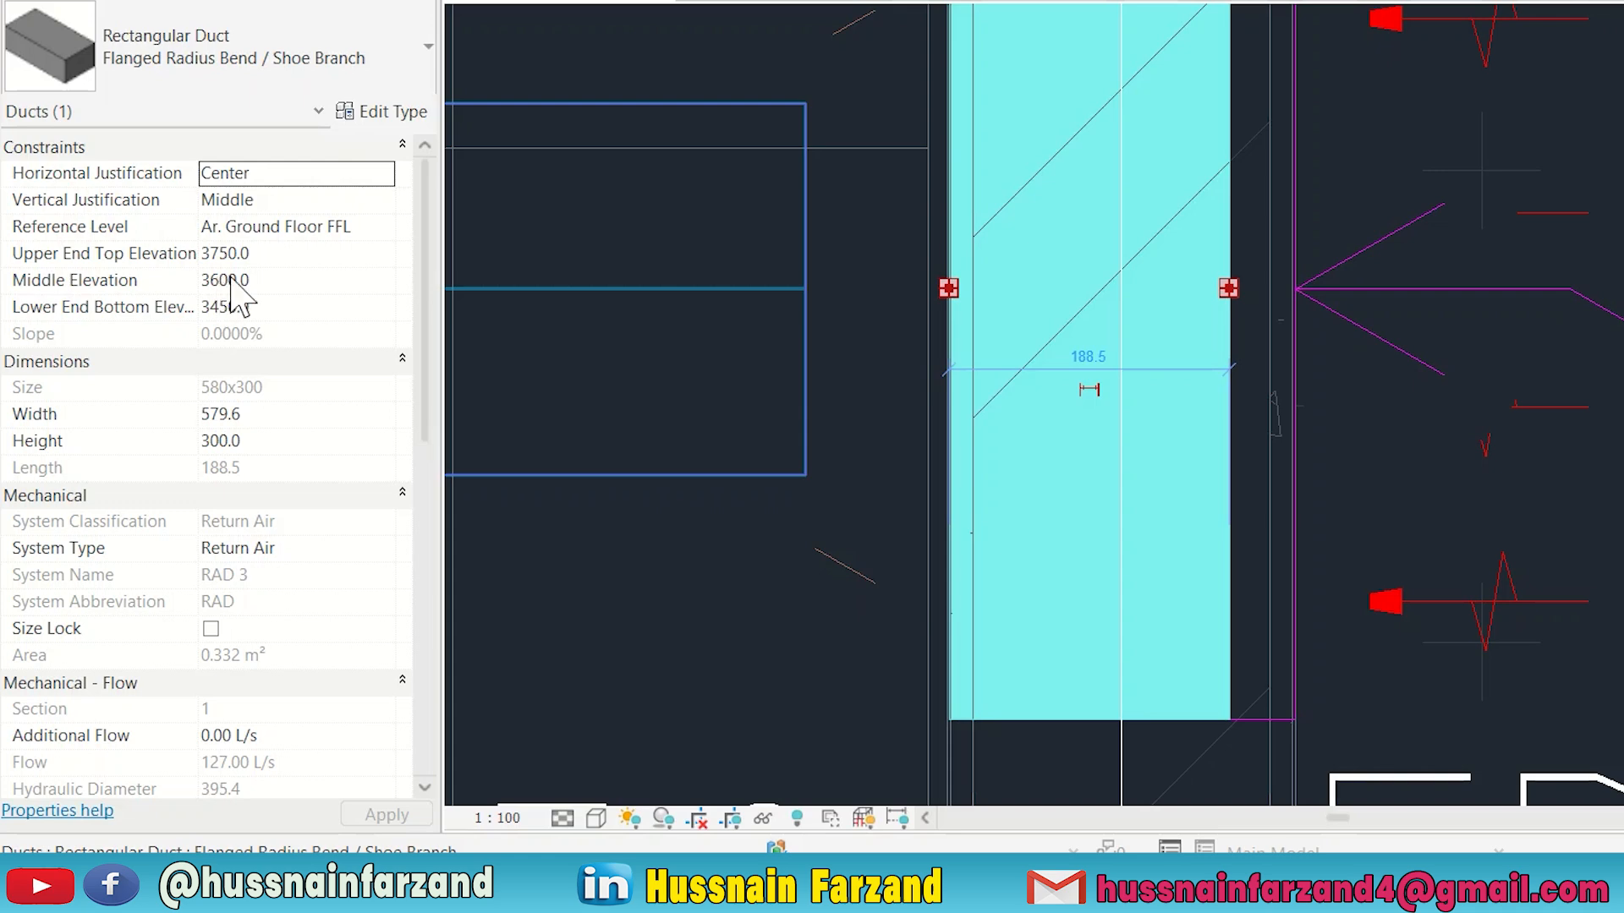
{"action": "scroll", "coordinate": [380, 318], "scroll_direction": "down", "scroll_amount": 7}
{"action": "scroll", "coordinate": [386, 319], "scroll_direction": "up", "scroll_amount": 7}
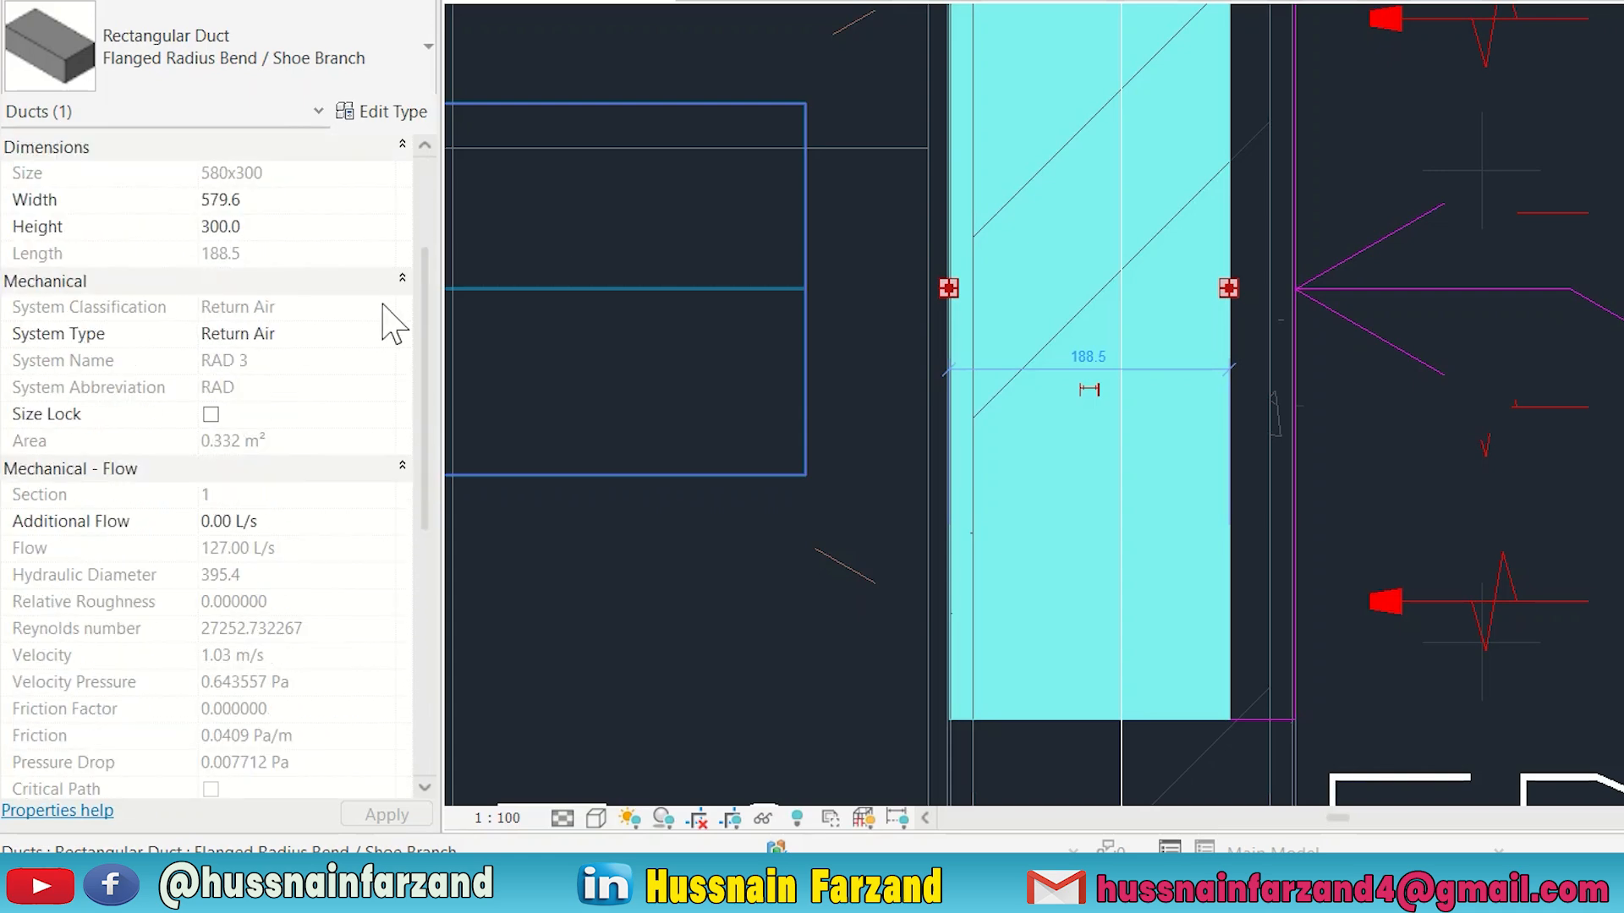
{"action": "left_click", "coordinate": [699, 332]}
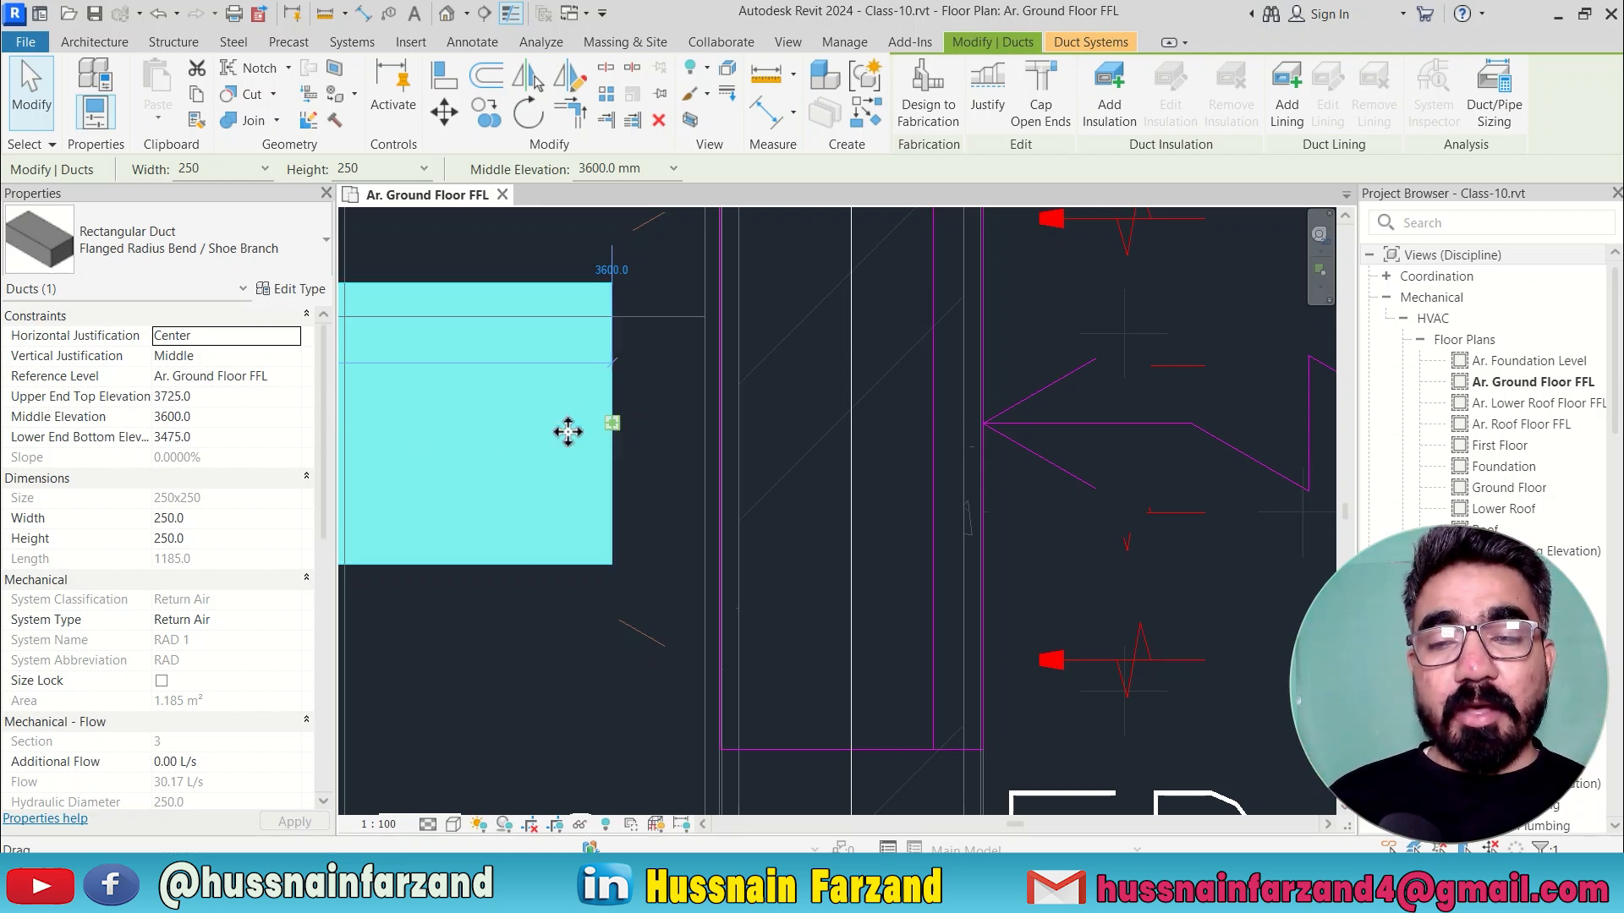
Step: Extend the 250x250 return duct's open end to the short grille duct so a concentric taper joins them
{"action": "left_click_drag", "start_coordinate": [612, 418], "coordinate": [717, 417]}
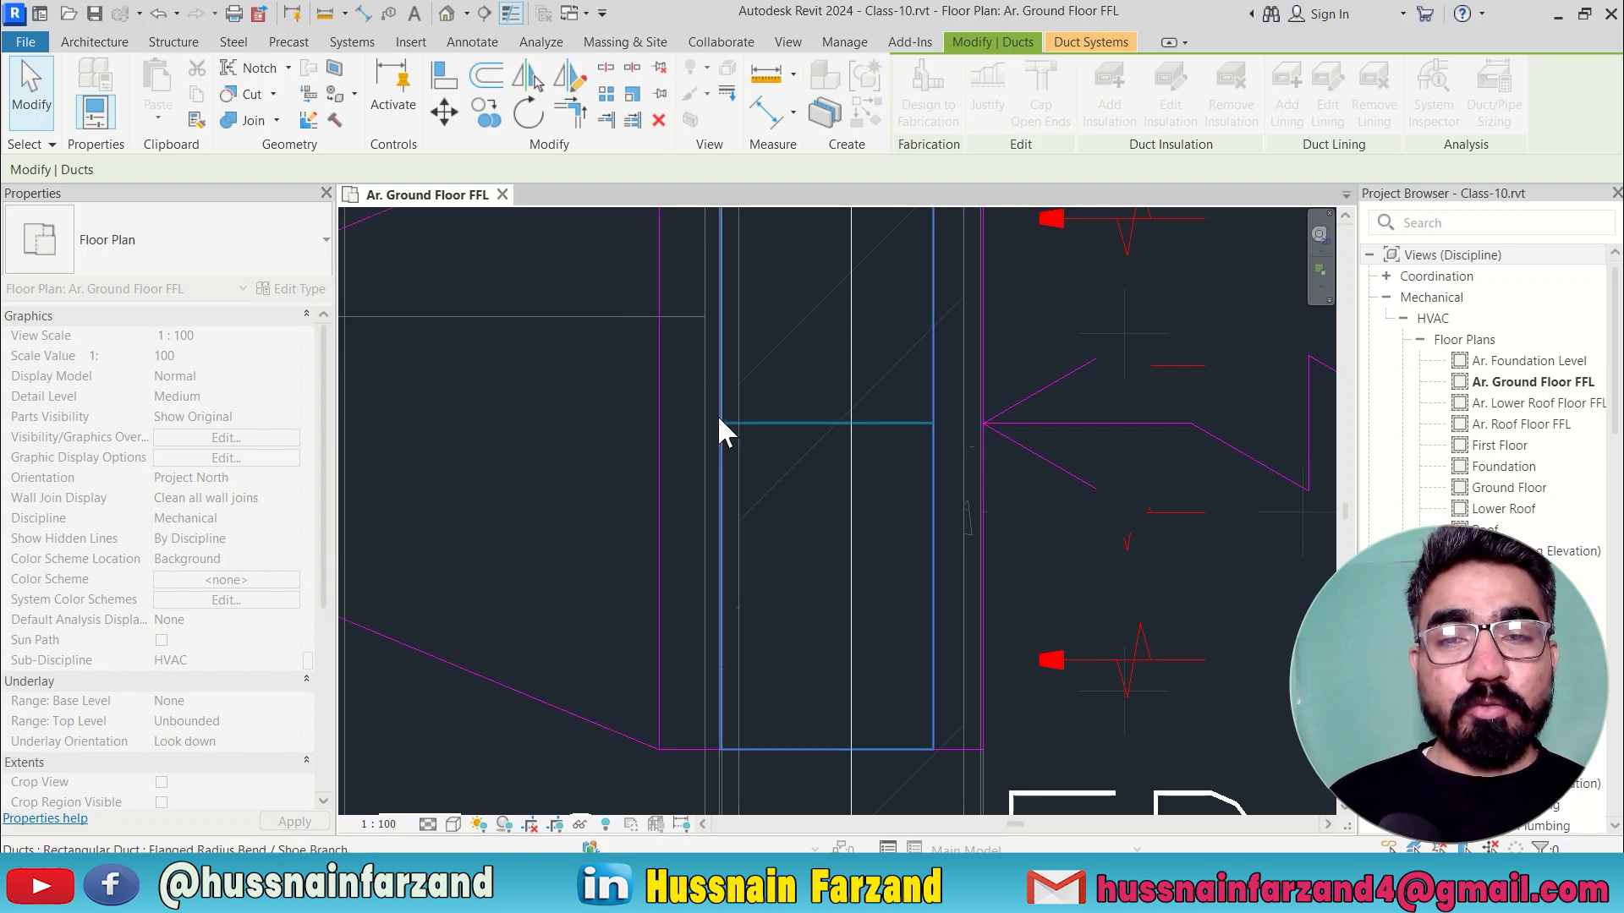
{"action": "scroll", "coordinate": [718, 418], "scroll_direction": "up", "scroll_amount": 2}
{"action": "scroll", "coordinate": [717, 414], "scroll_direction": "down", "scroll_amount": 3}
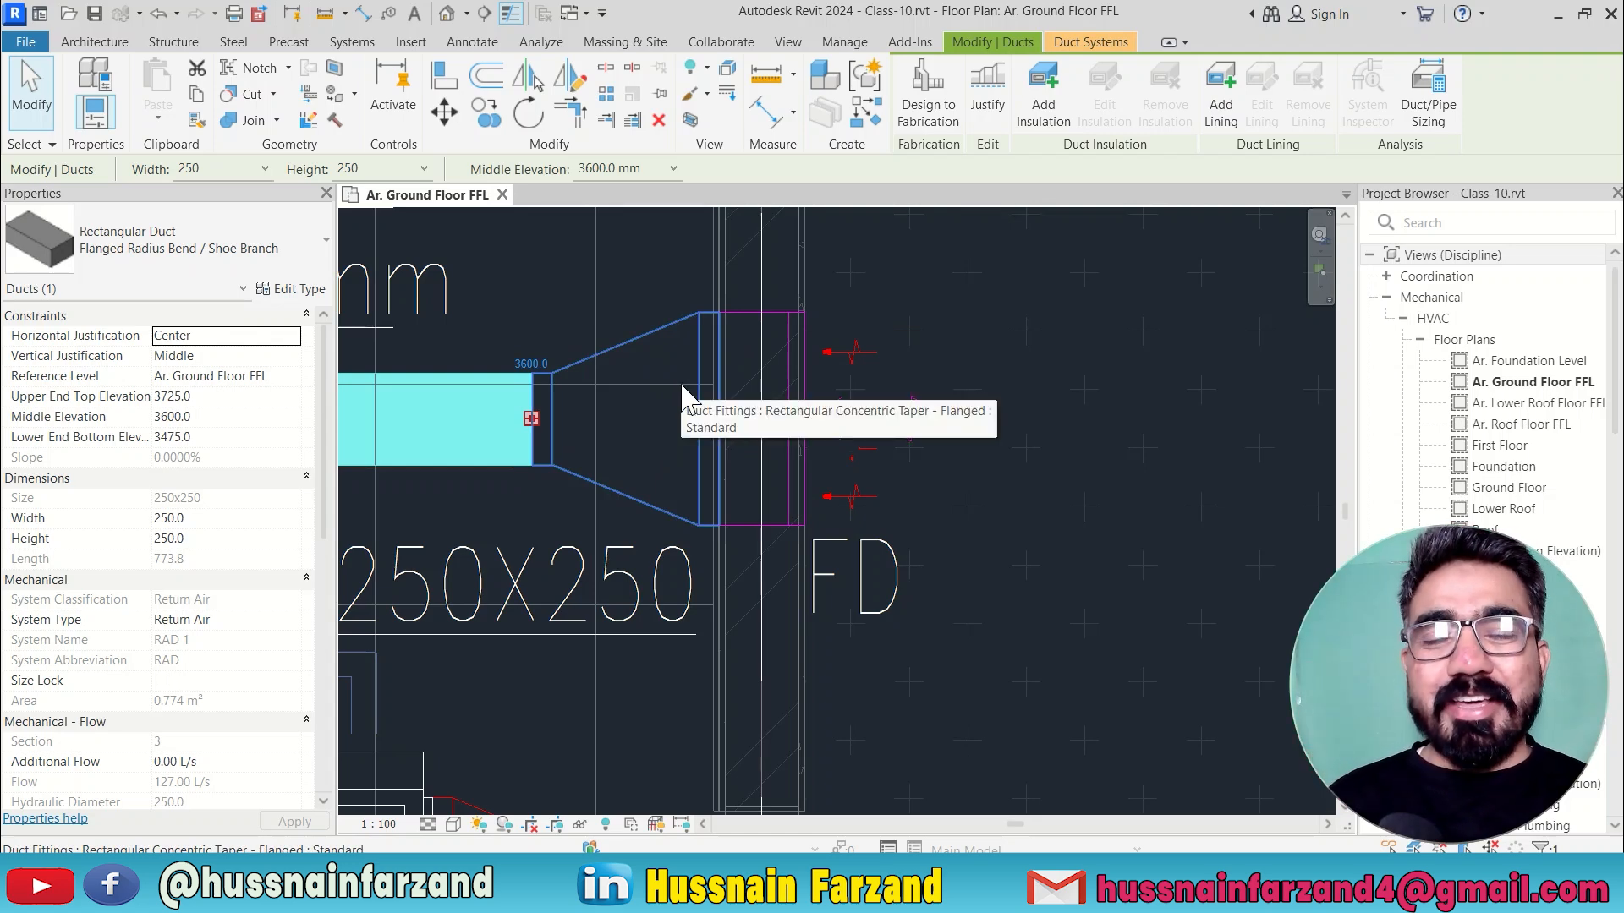
{"action": "scroll", "coordinate": [750, 440], "scroll_direction": "down", "scroll_amount": 2}
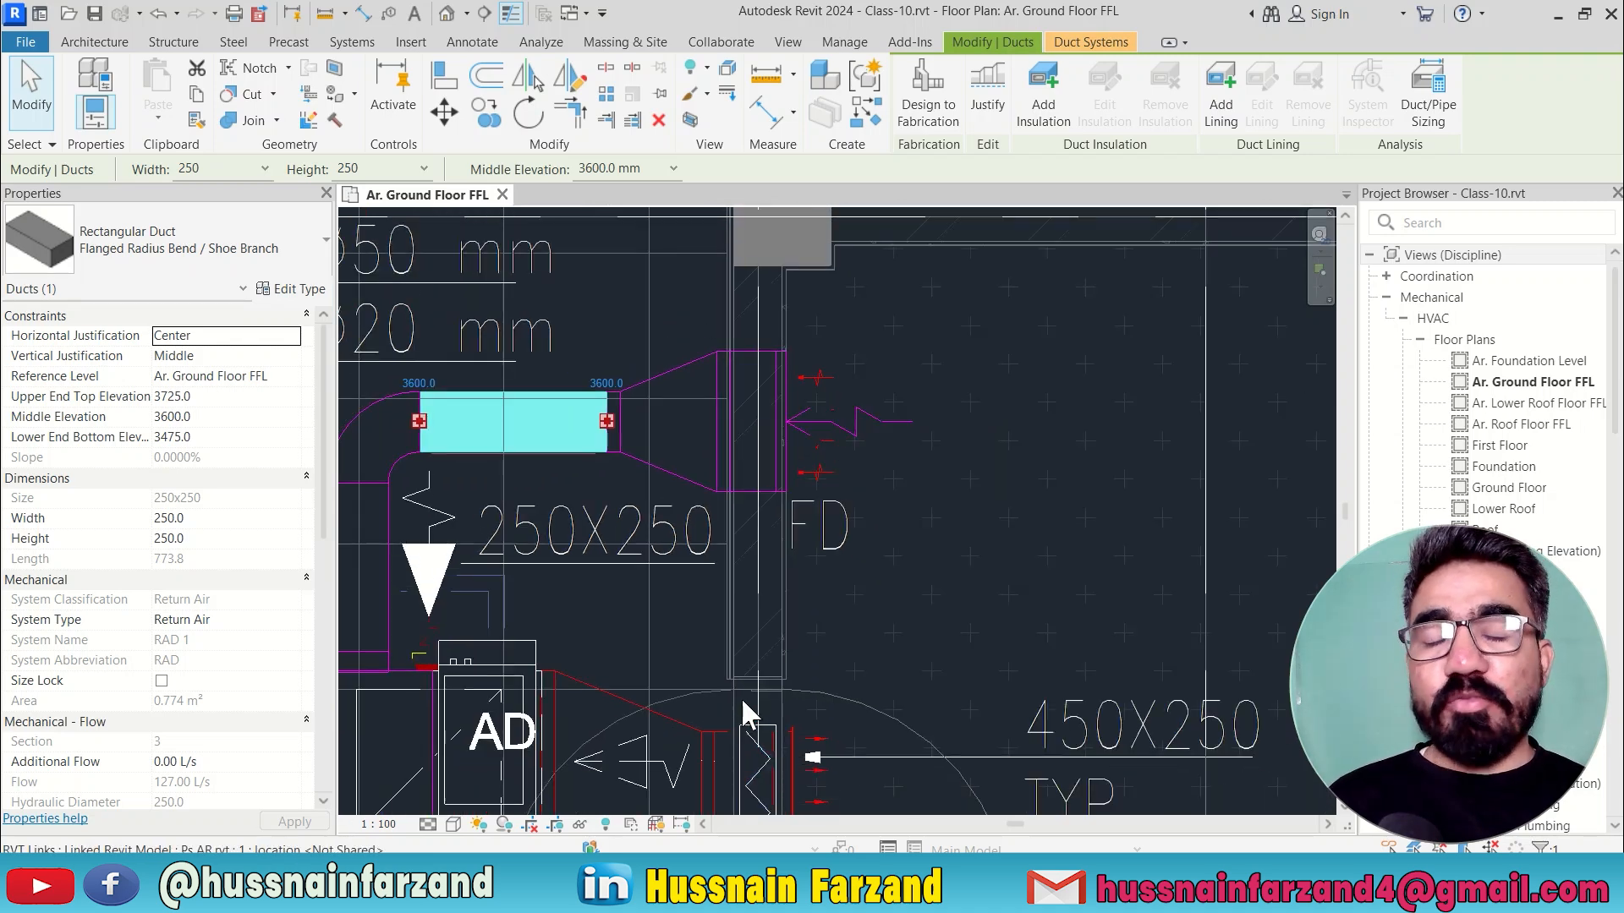
Step: Start placing a standard opposed blade control damper with its elevation from level set to 3600
{"action": "left_click", "coordinate": [352, 41]}
{"action": "left_click", "coordinate": [192, 90]}
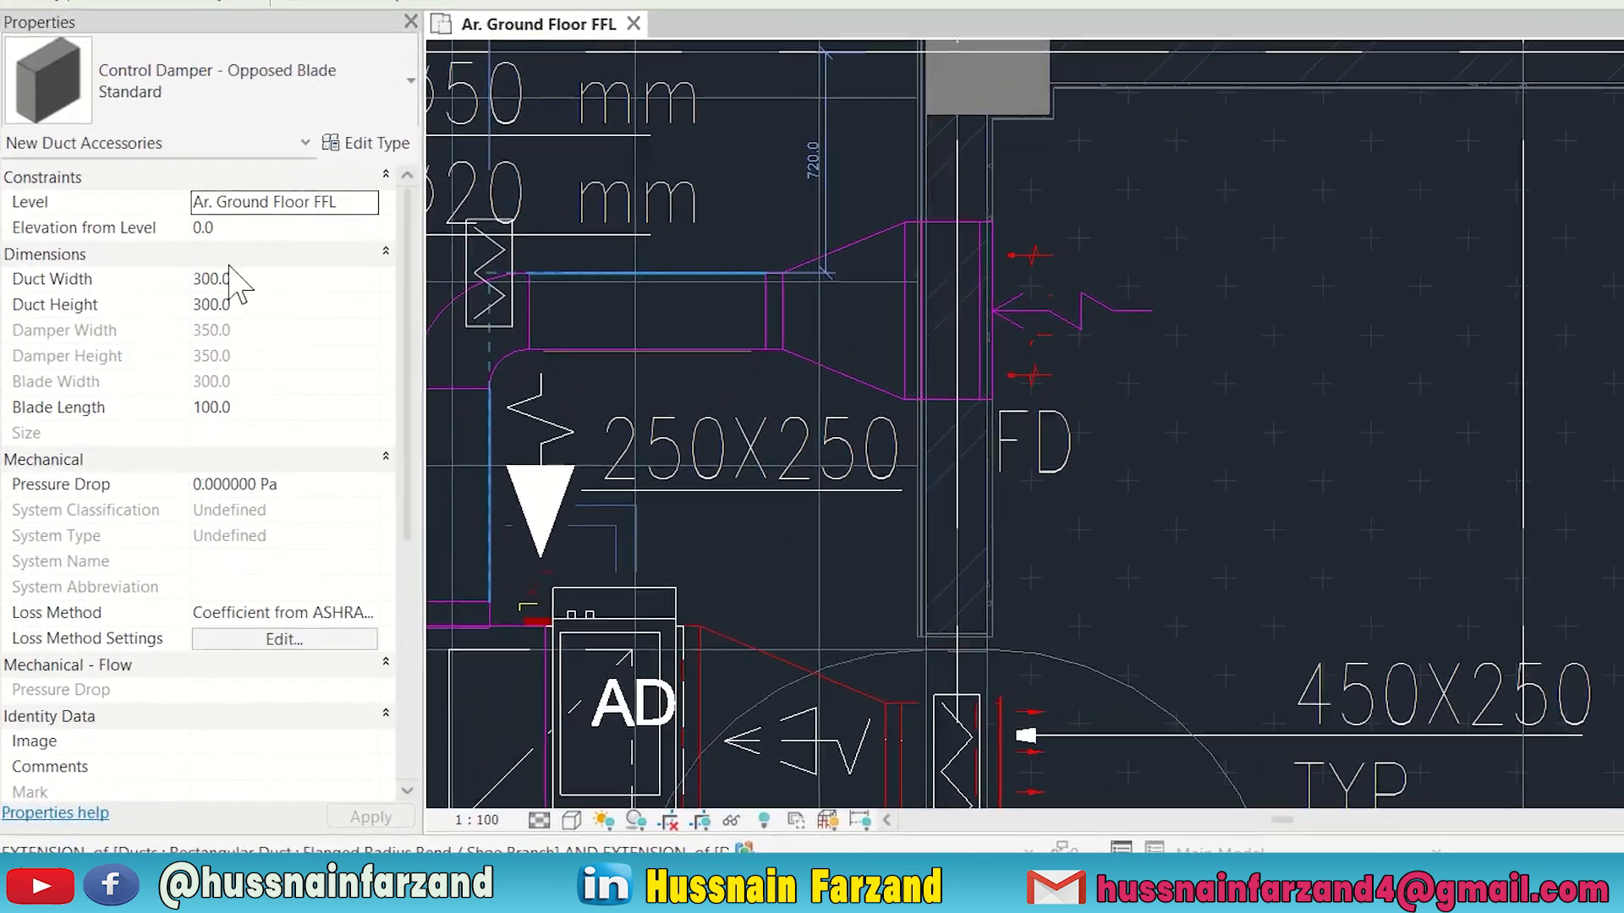
{"action": "left_click", "coordinate": [236, 203]}
{"action": "key", "text": "BackSpace"}
{"action": "key", "text": "BackSpace"}
{"action": "key", "text": "BackSpace"}
{"action": "type", "text": "3600"}
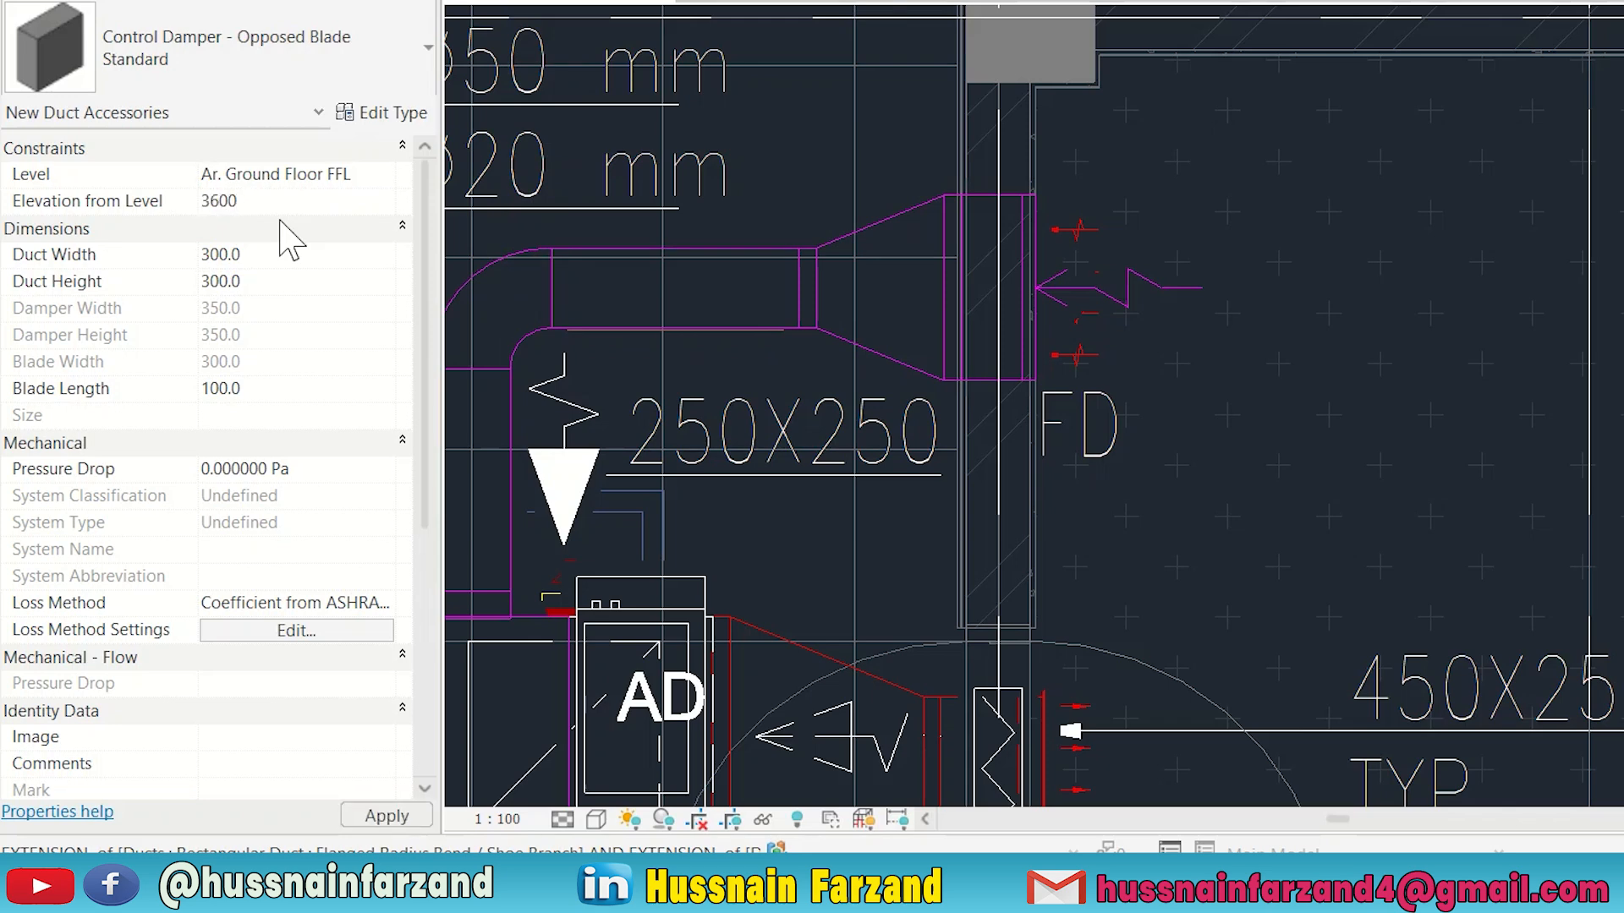
Step: Set the new control damper's duct width and duct height to 250 each
{"action": "left_click", "coordinate": [288, 258]}
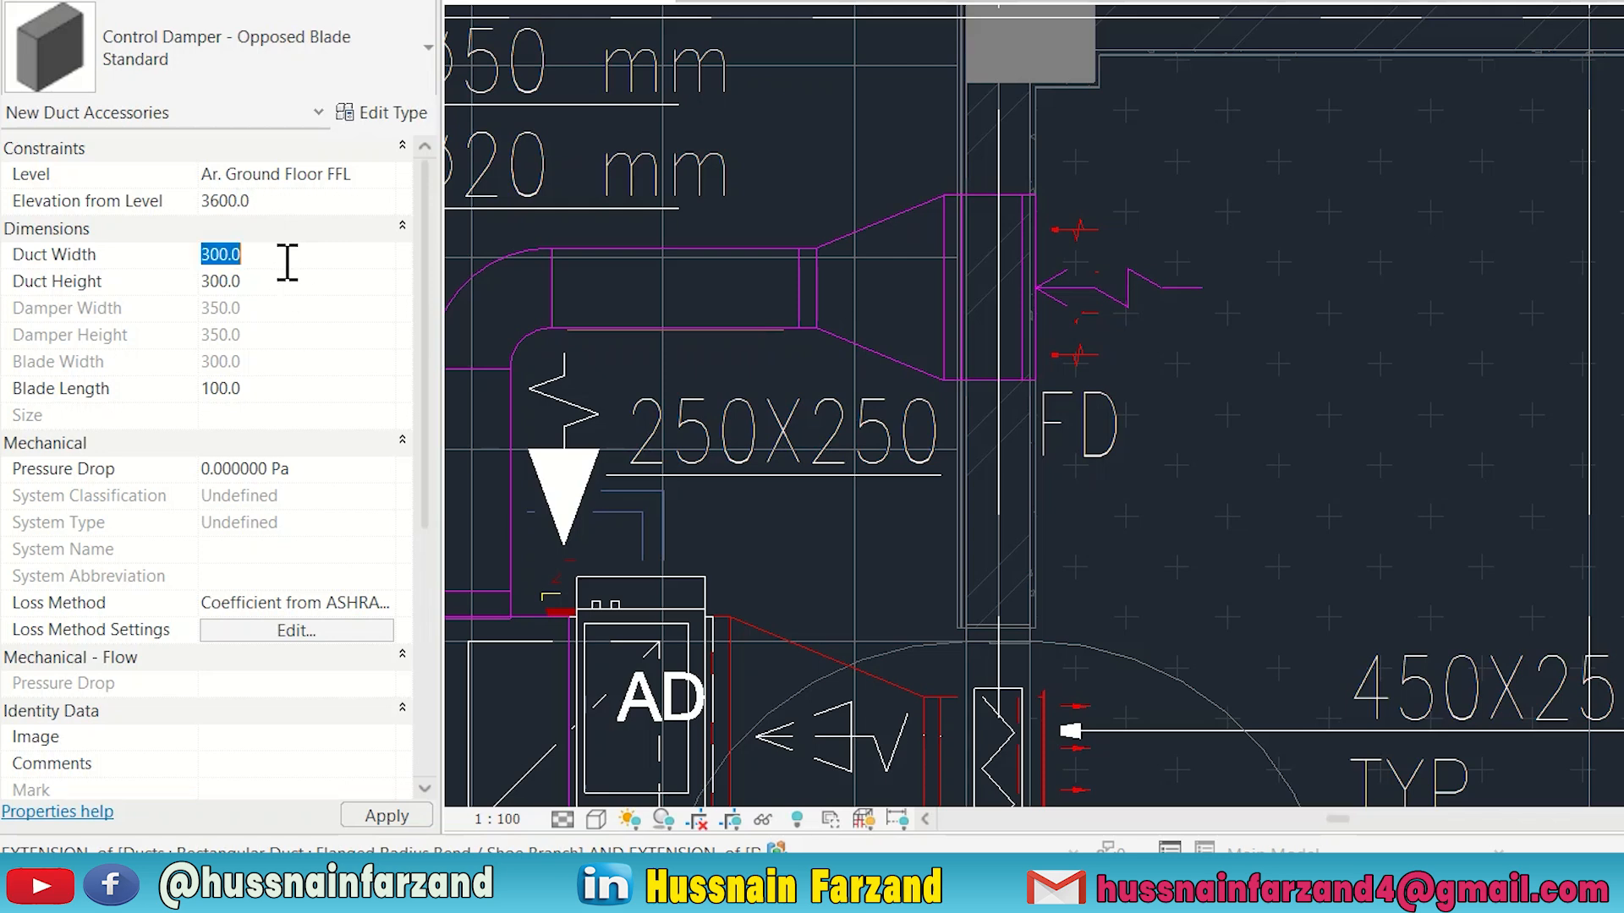
{"action": "type", "text": "250"}
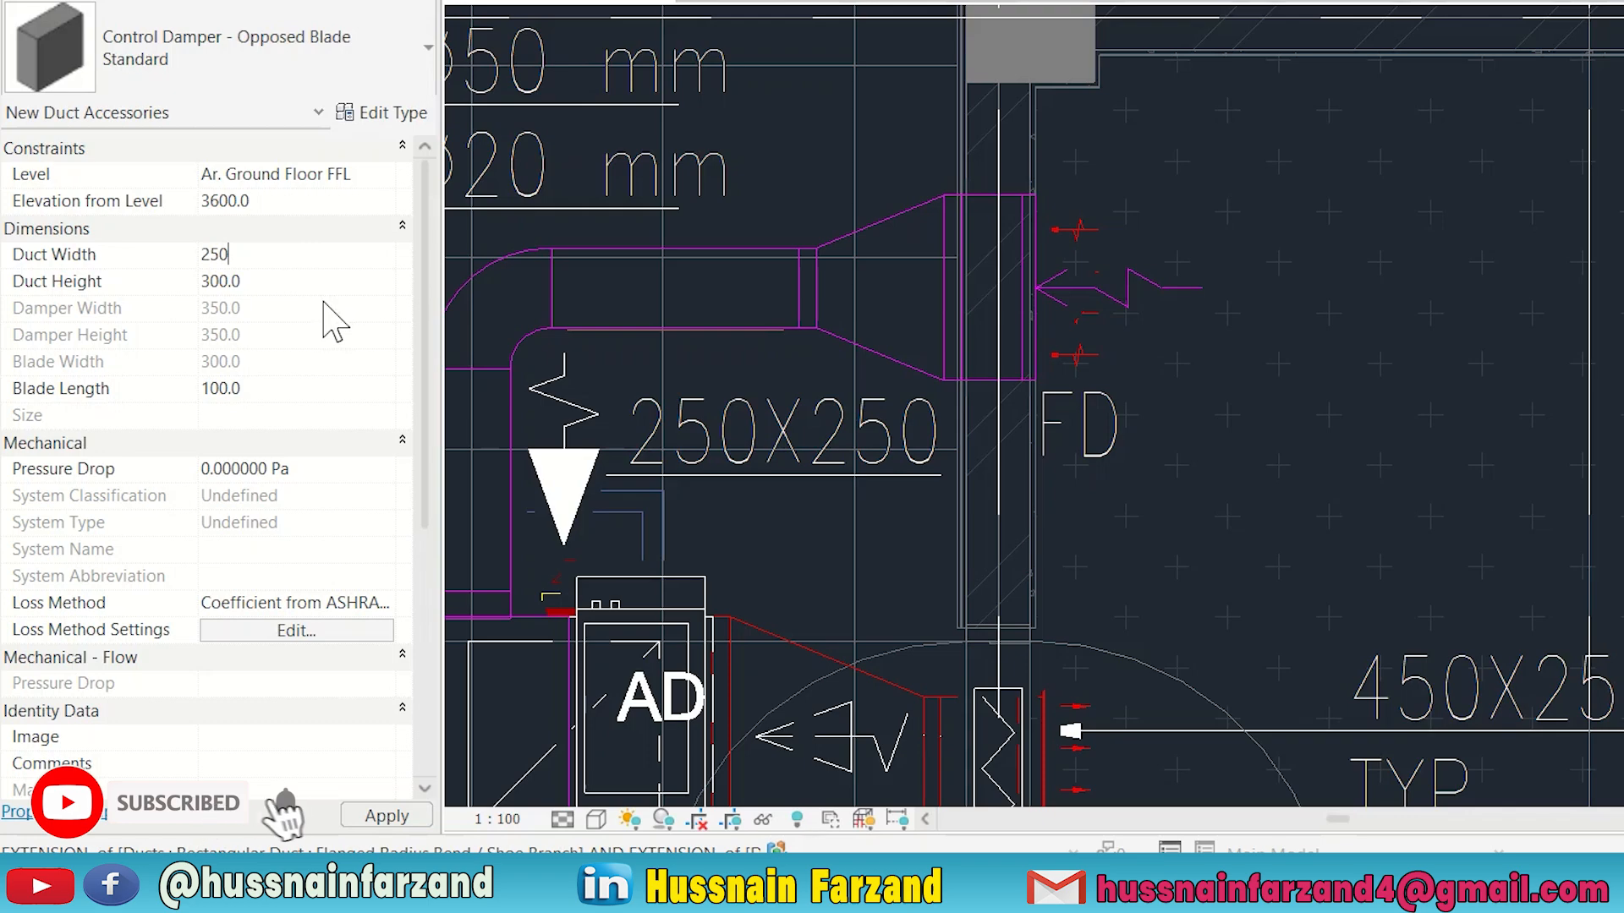
{"action": "left_click", "coordinate": [316, 281]}
{"action": "type", "text": "250"}
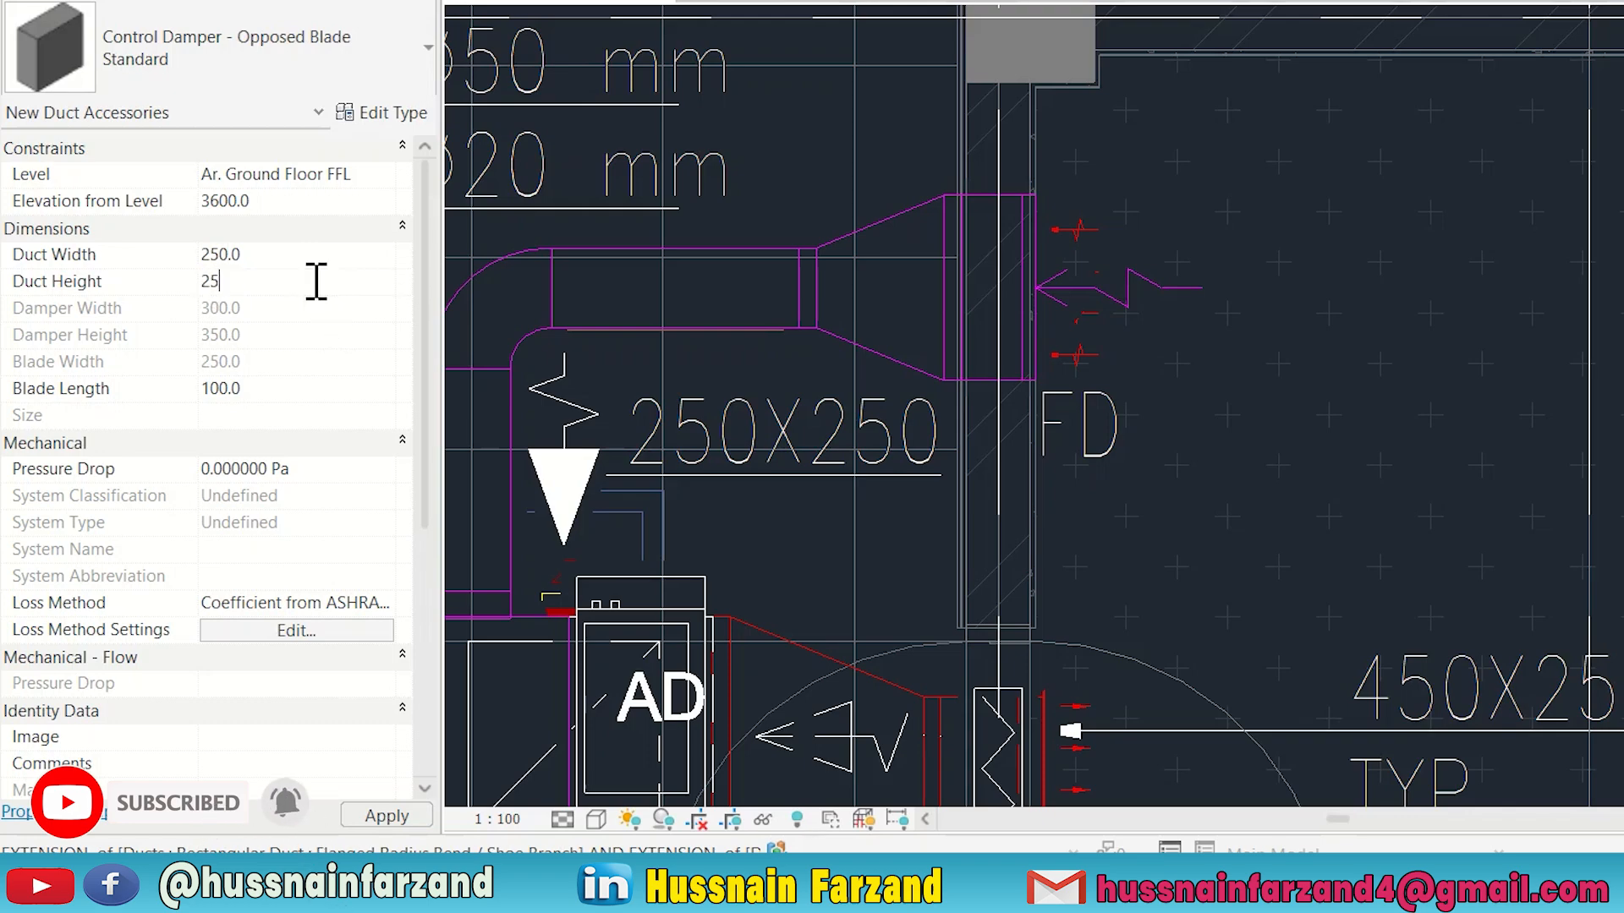
{"action": "key", "text": "Return"}
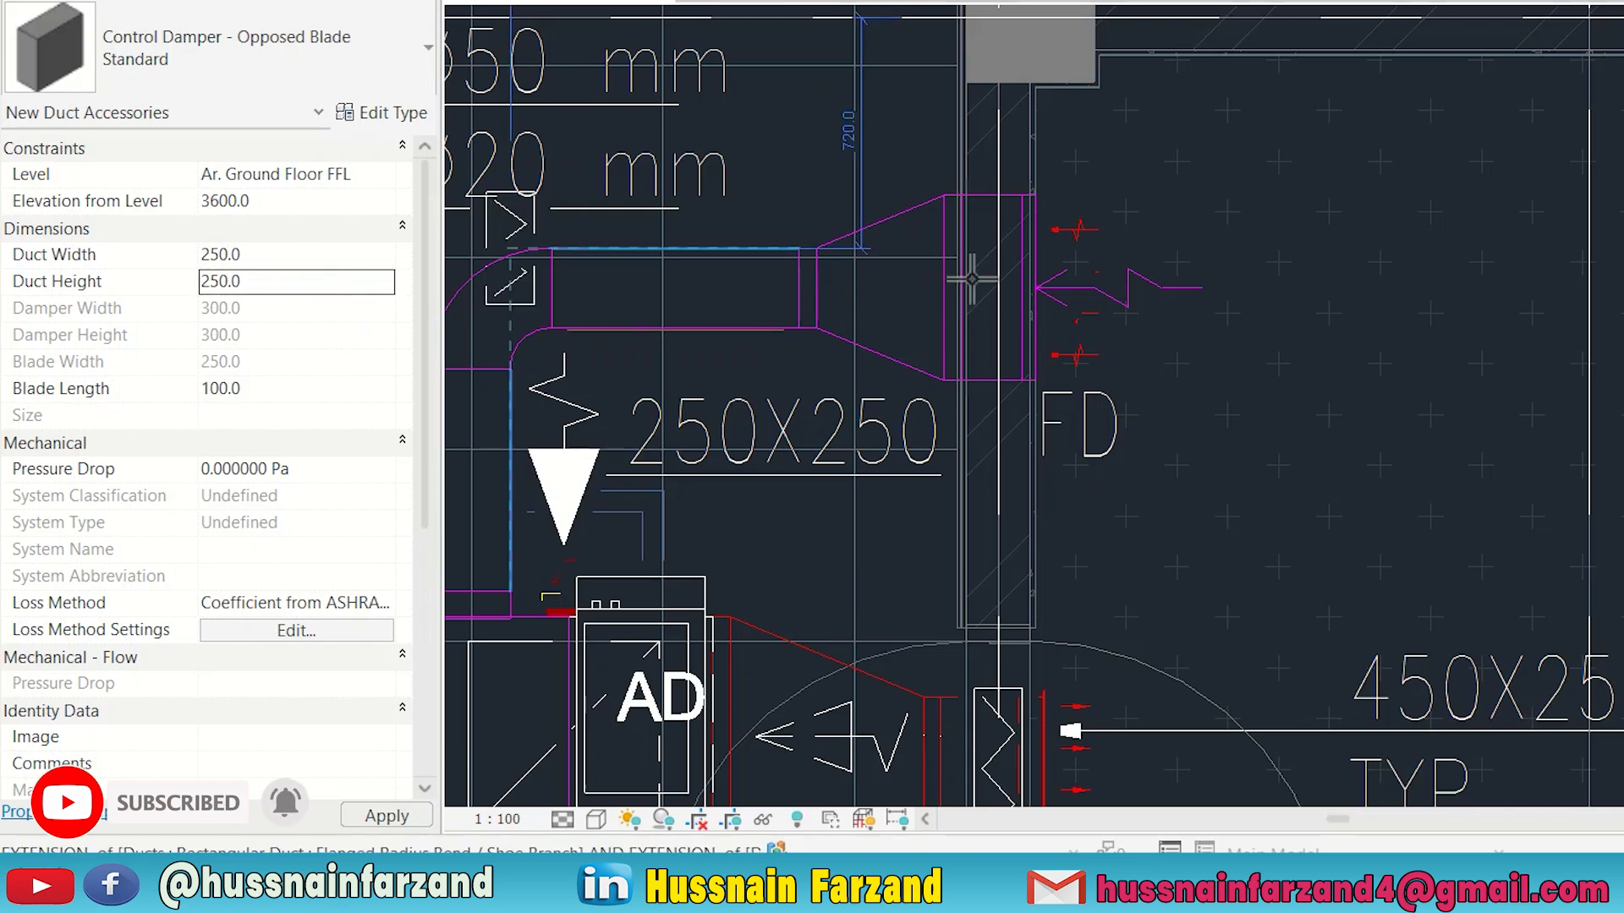
Step: Place the opposed blade control damper at the midpoint of the short return duct inside the wall
{"action": "scroll", "coordinate": [1021, 269], "scroll_direction": "up", "scroll_amount": 3}
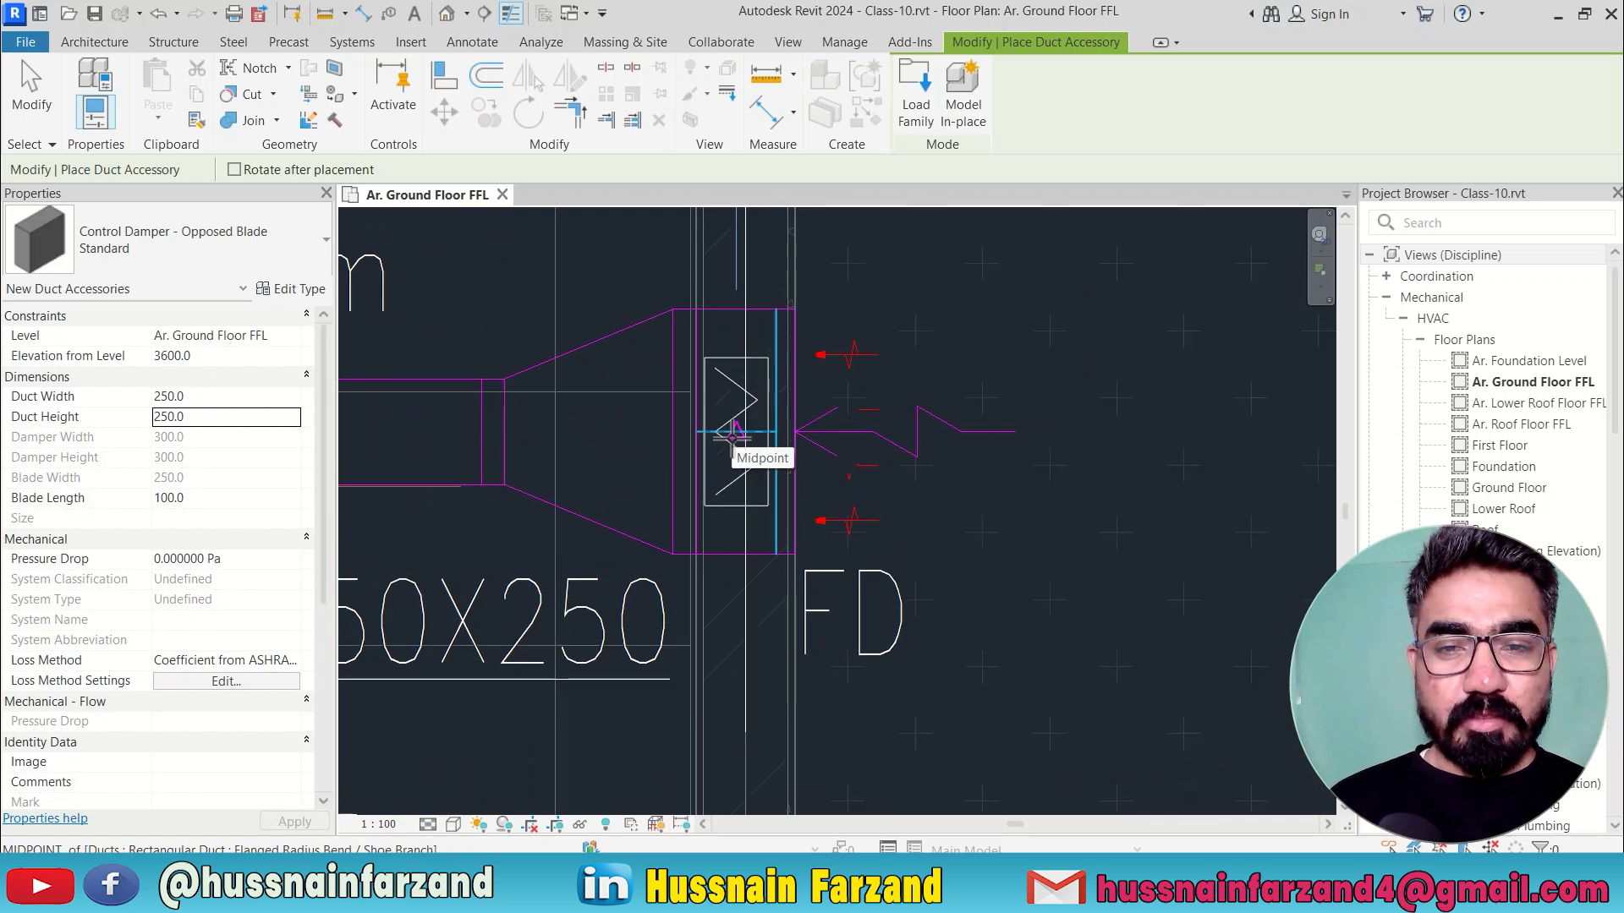
{"action": "left_click", "coordinate": [733, 434]}
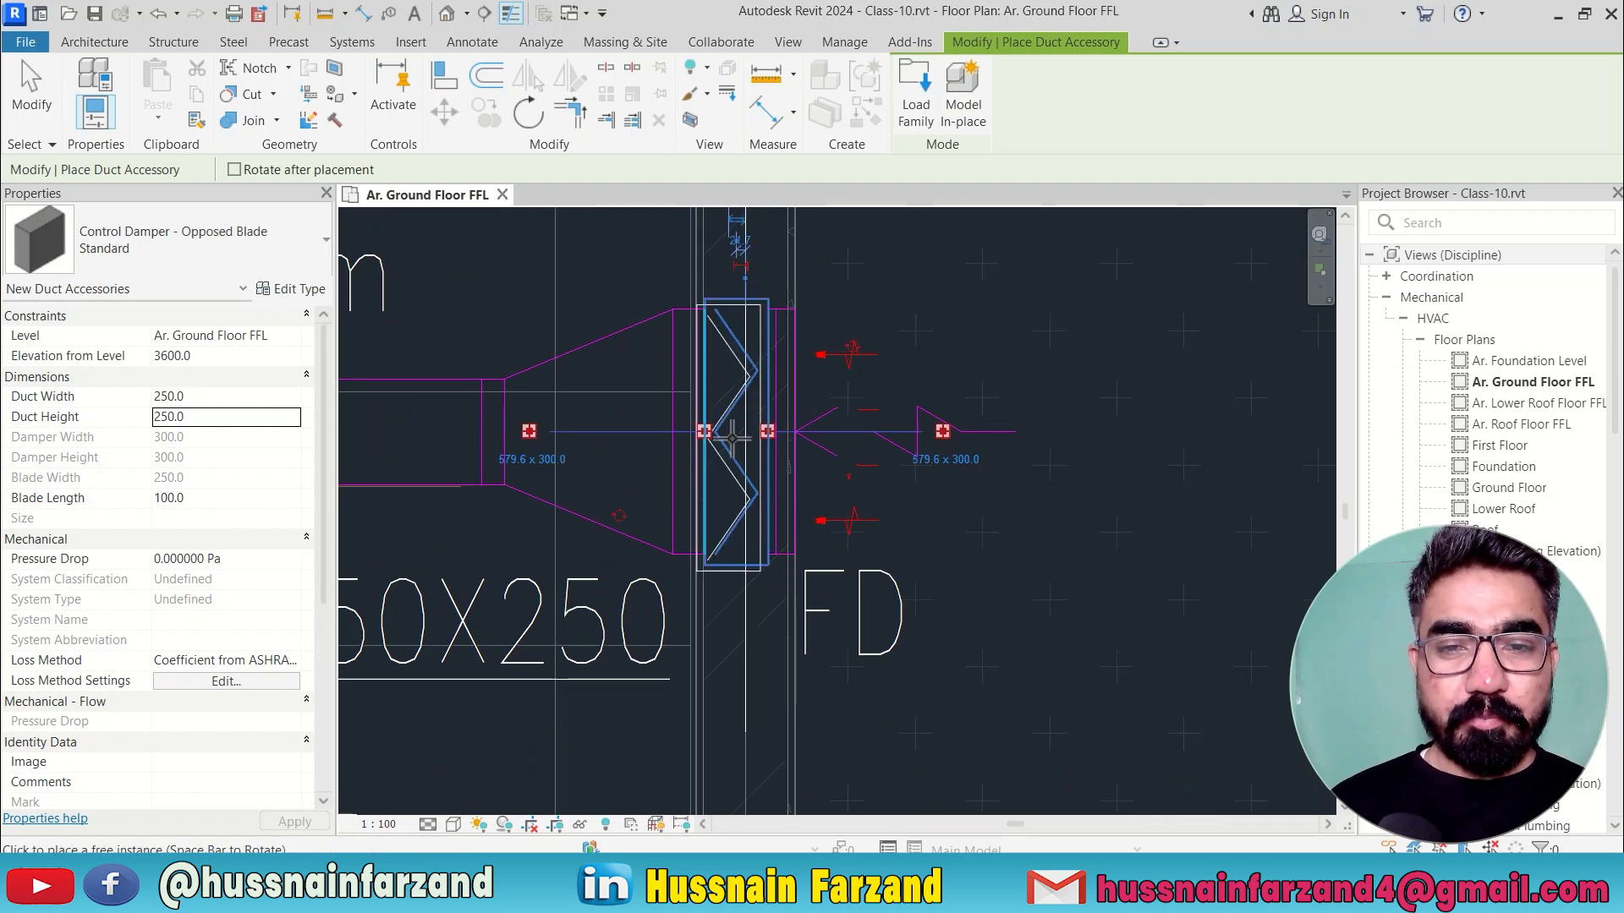
{"action": "key", "text": "Escape"}
{"action": "key", "text": "Escape"}
{"action": "scroll", "coordinate": [722, 469], "scroll_direction": "down", "scroll_amount": 5}
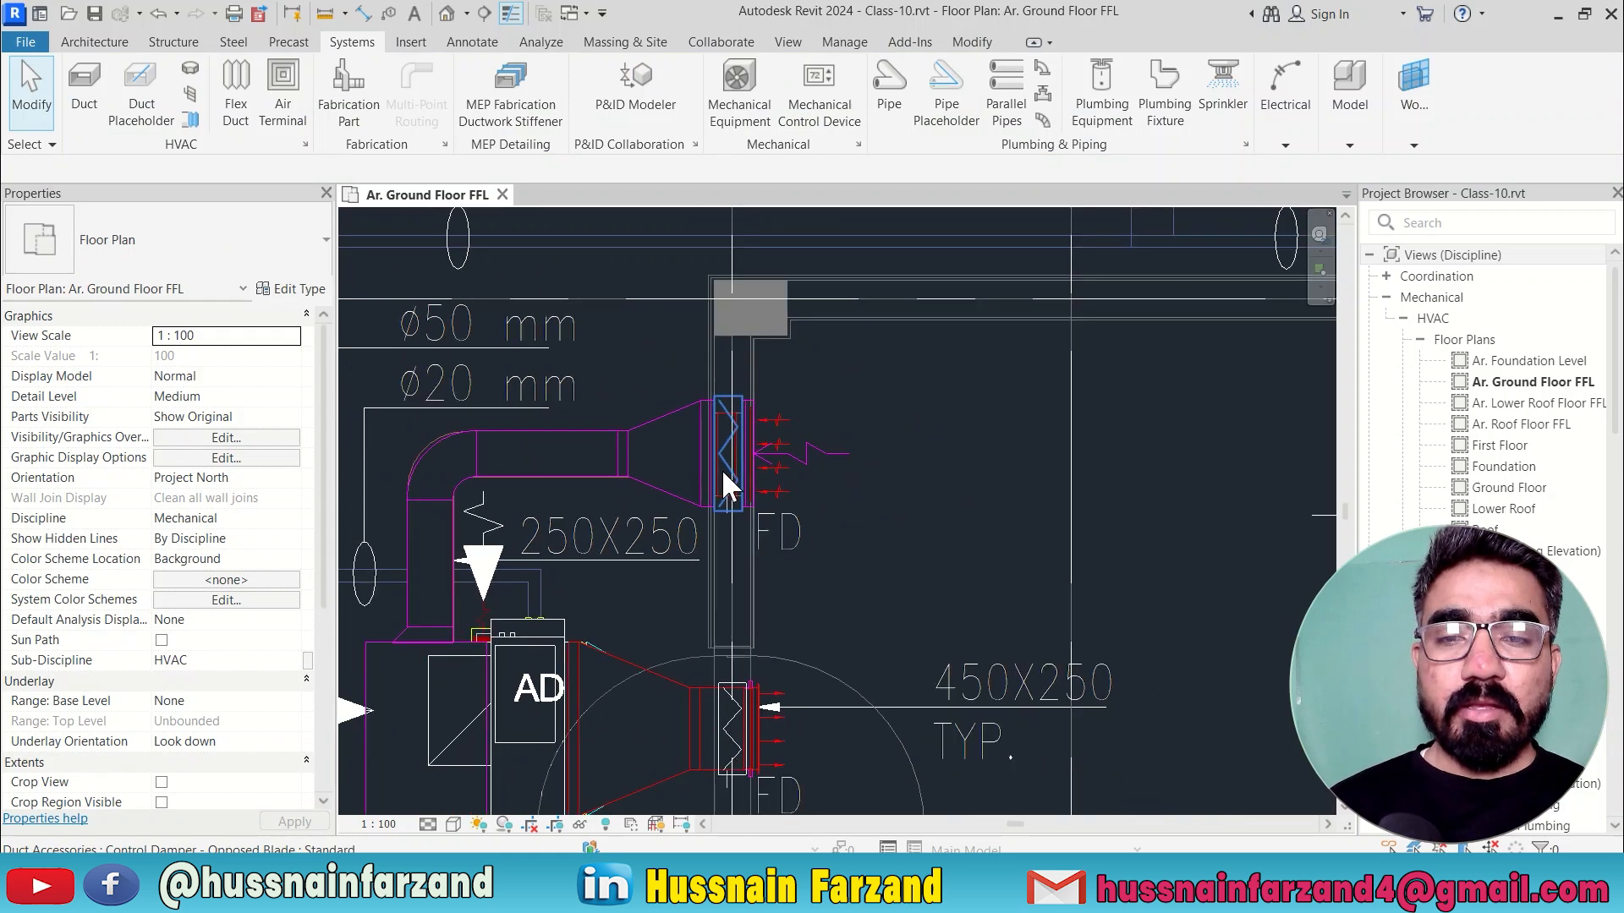
Step: Check the duct network's connectivity from the return damper and taper through the fan coil unit to the supply side
{"action": "middle_click_drag", "start_coordinate": [744, 543], "coordinate": [795, 508]}
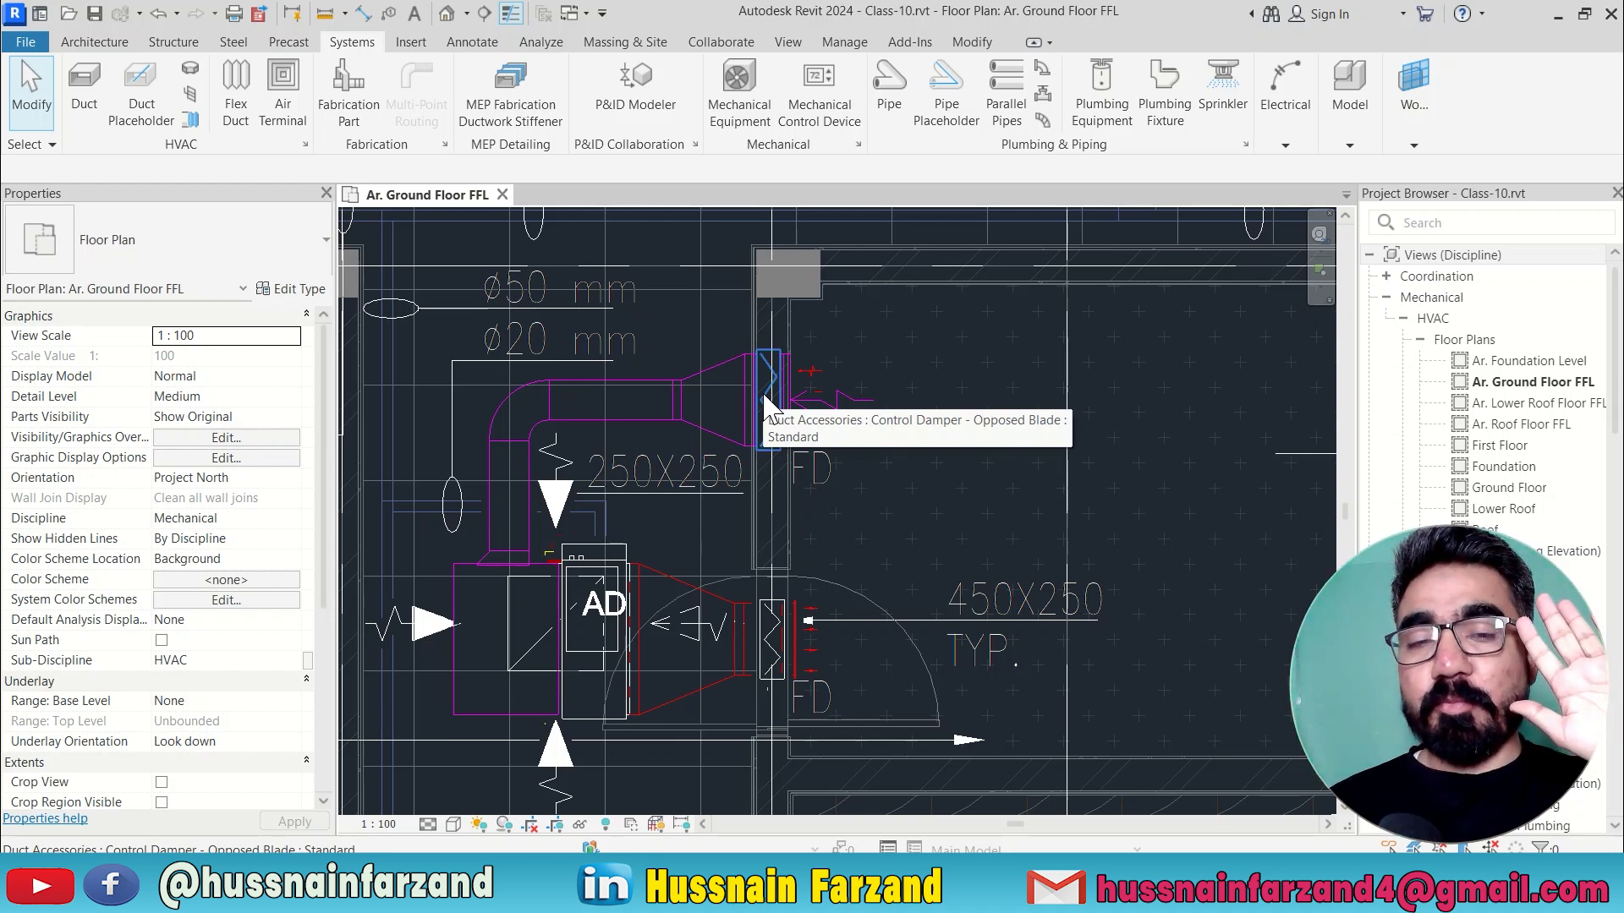
{"action": "key", "text": "Tab"}
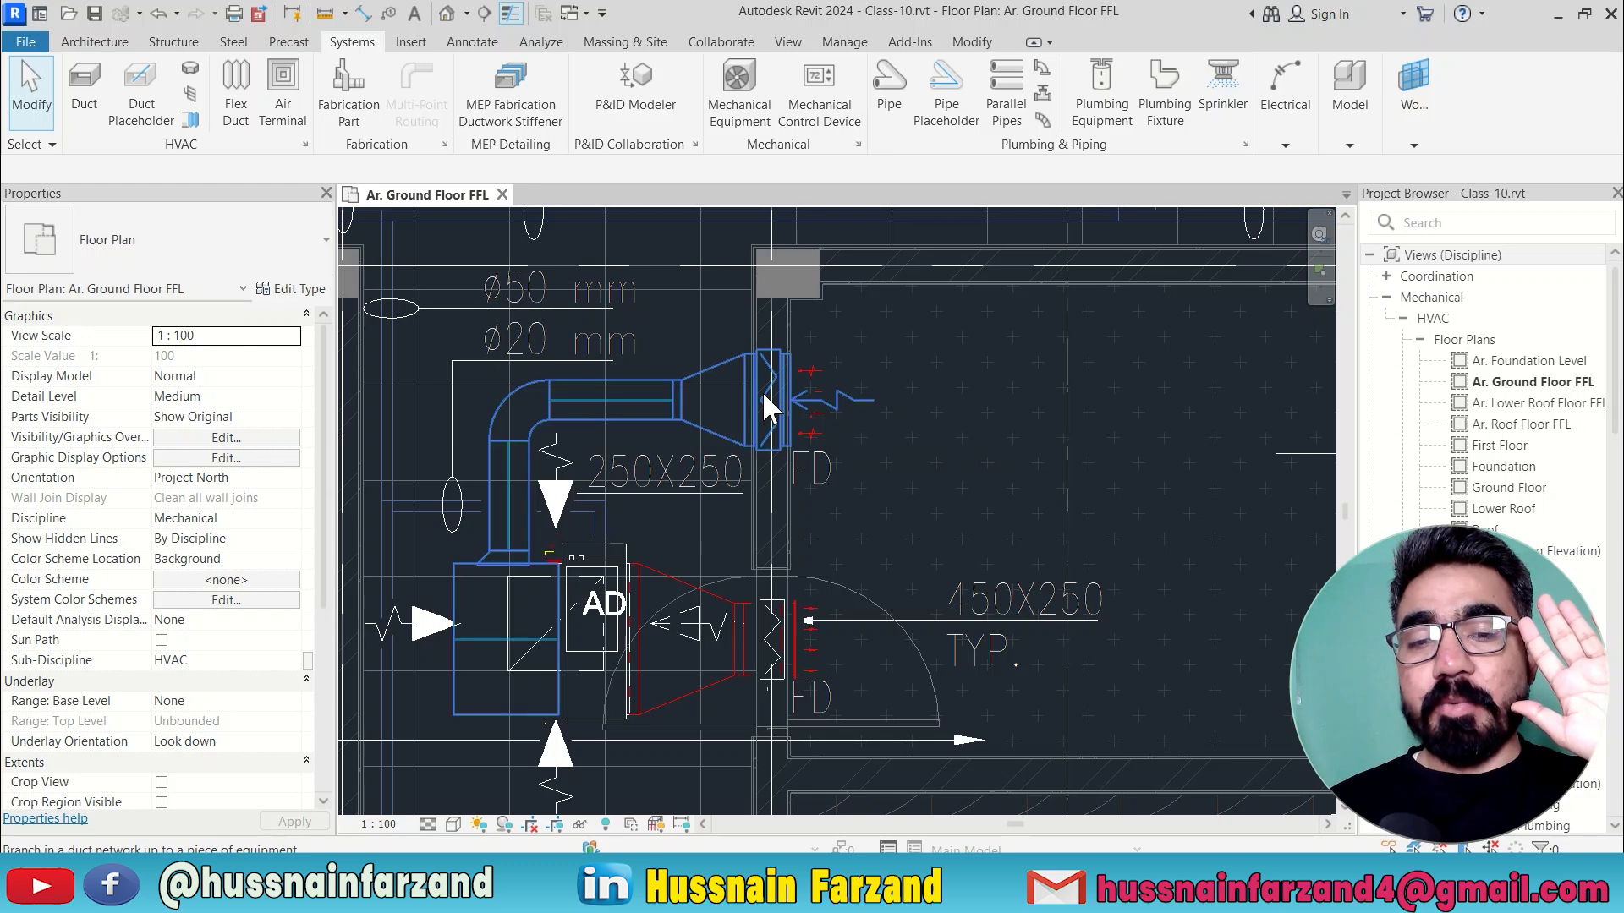
{"action": "key", "text": "Tab"}
{"action": "key", "text": "Tab"}
{"action": "key", "text": "Tab"}
{"action": "key", "text": "Tab"}
{"action": "key", "text": "Tab"}
{"action": "key", "text": "Tab"}
{"action": "key", "text": "Tab"}
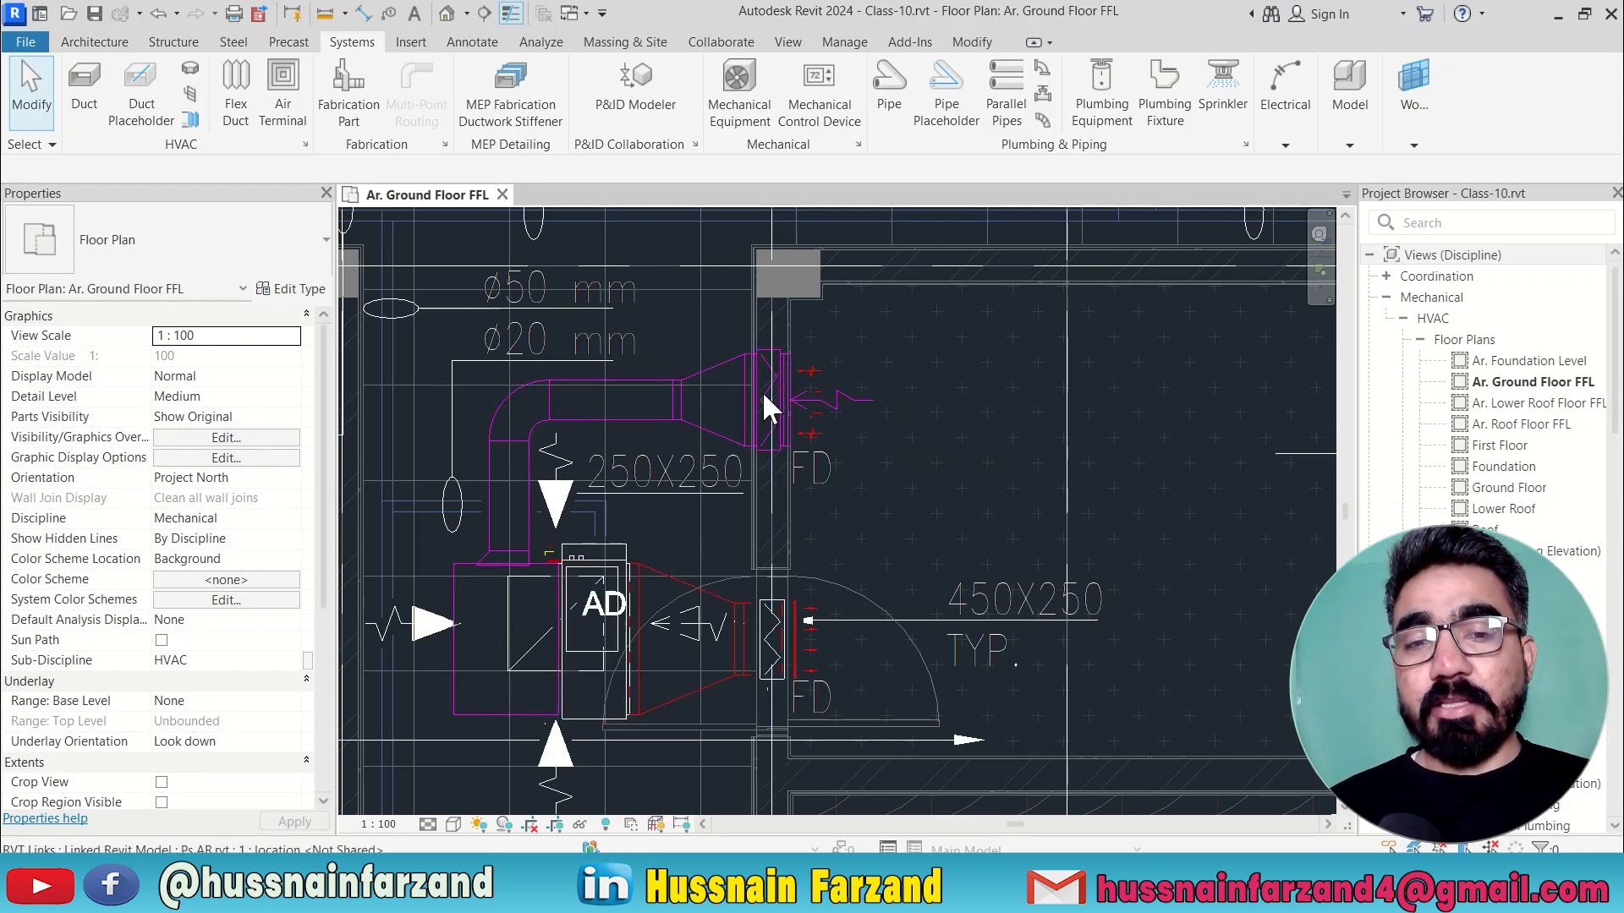
{"action": "key", "text": "Tab"}
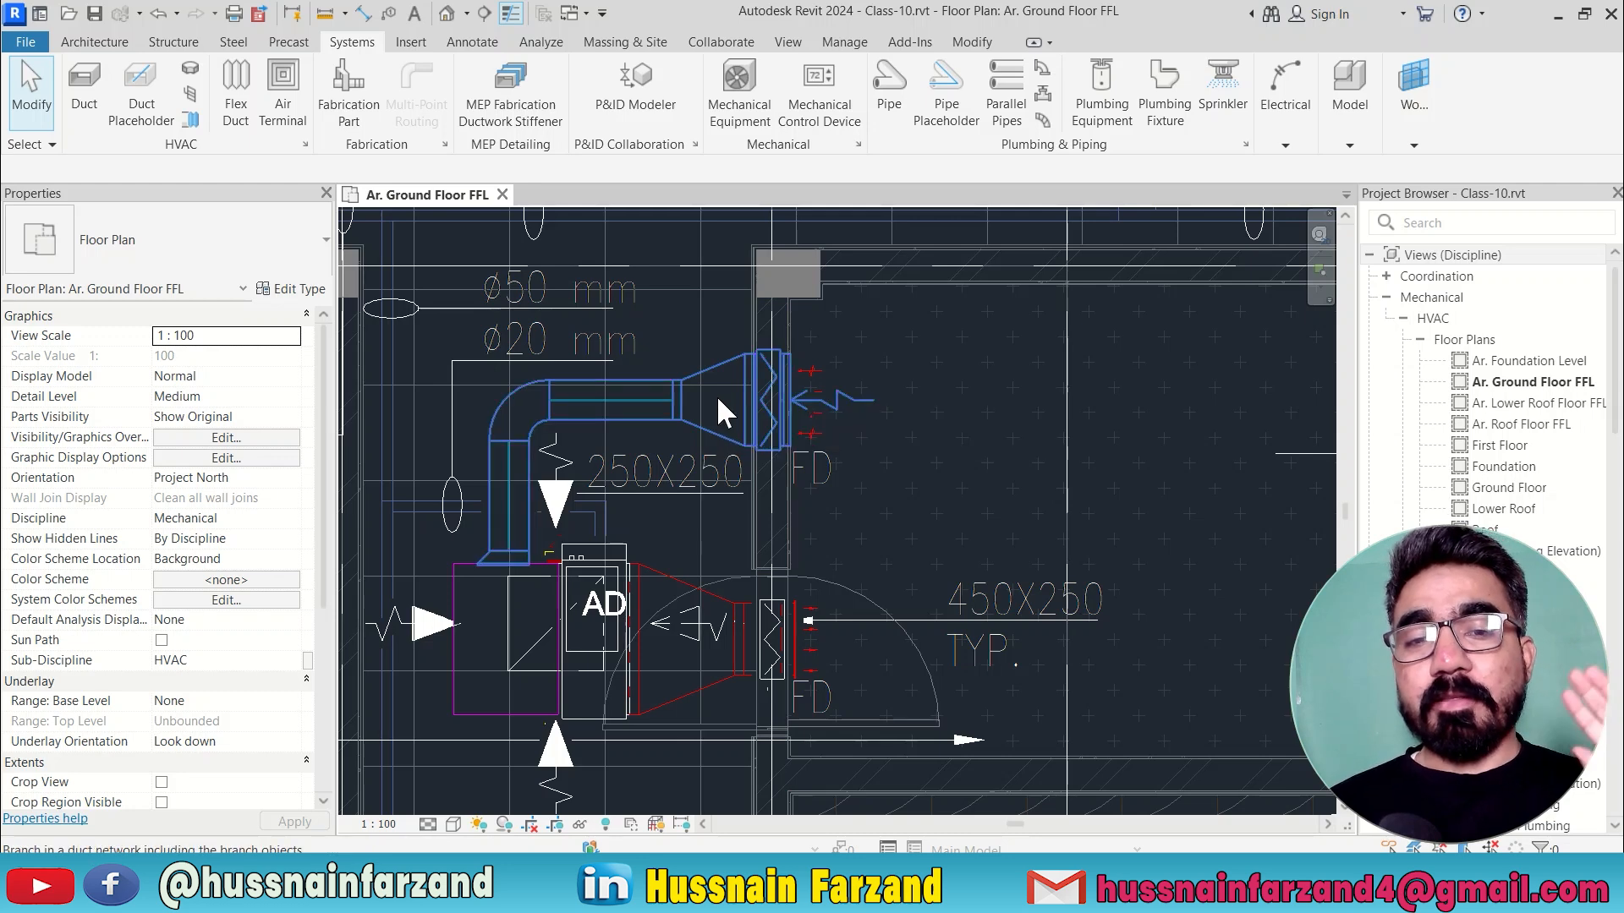
{"action": "key", "text": "Tab"}
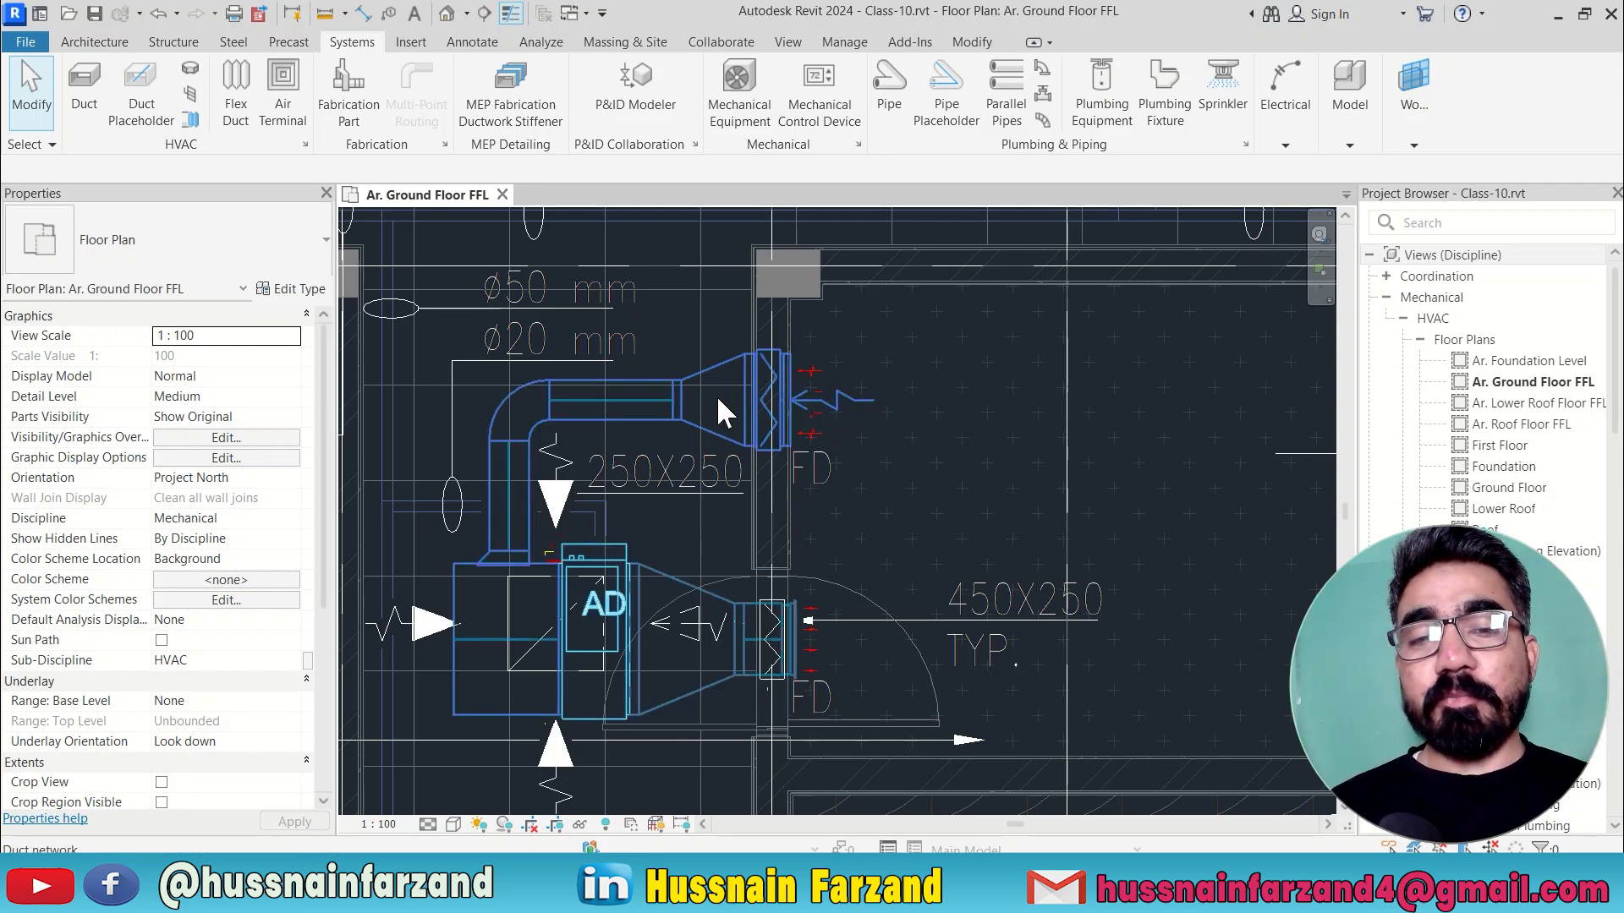